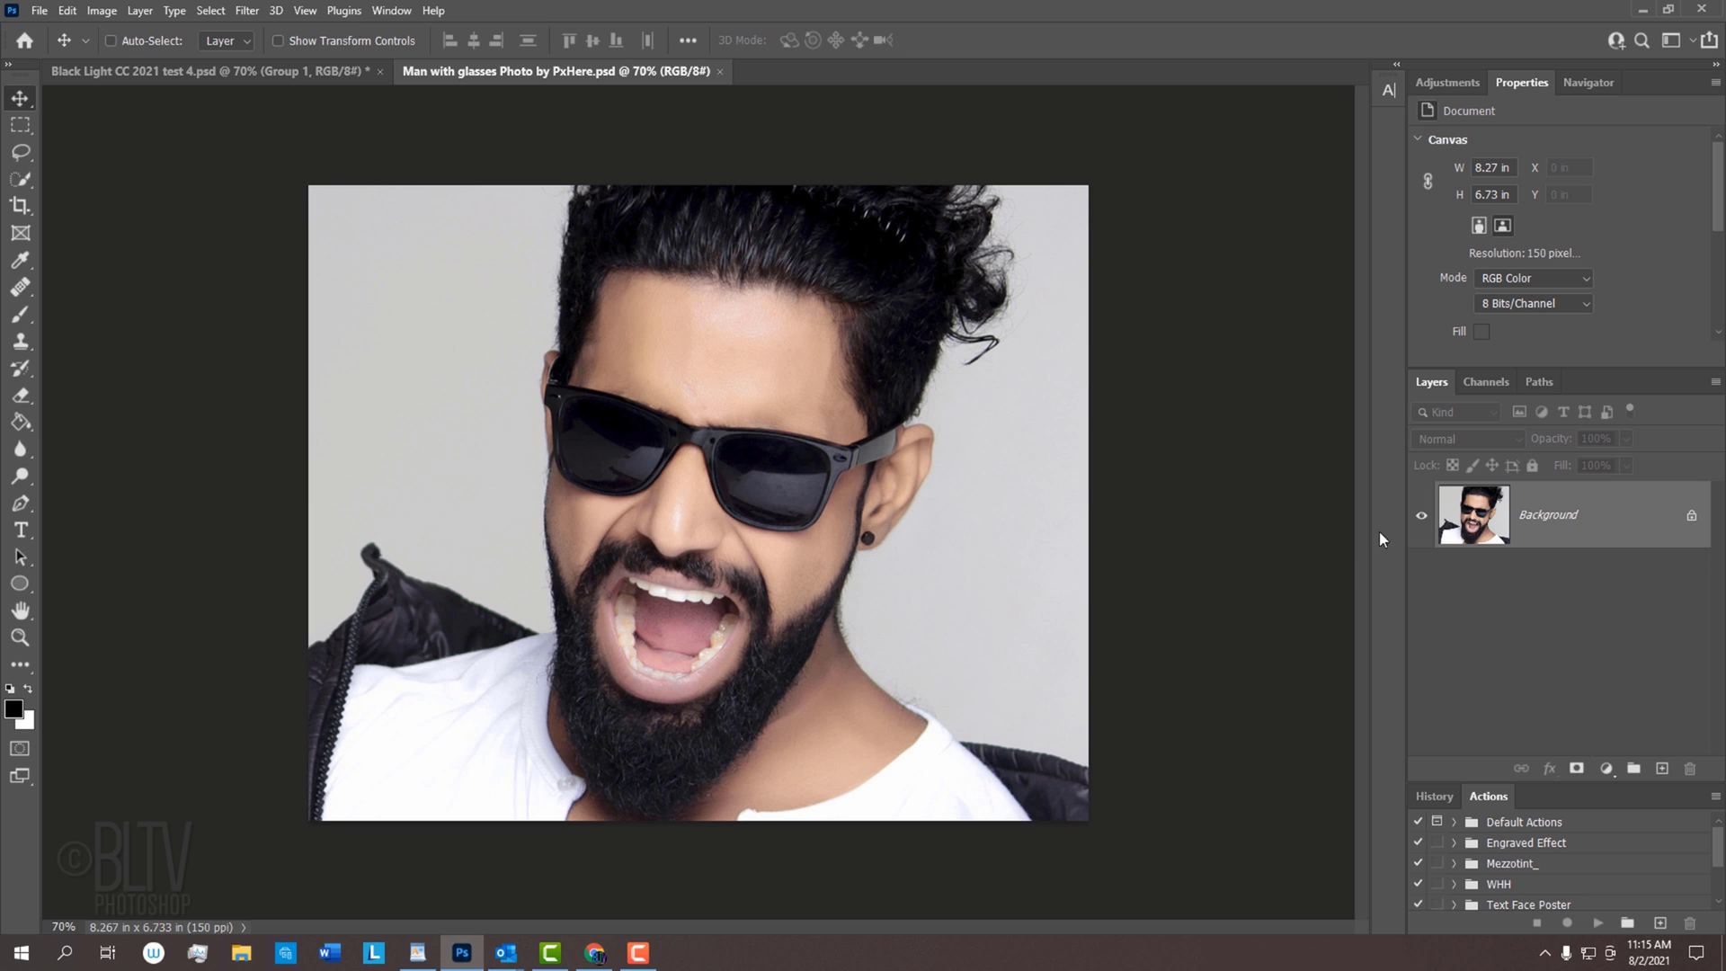
Step: Inspect the Glasses channel on its own, then return to the full-colour RGB view
left_click(1486, 381)
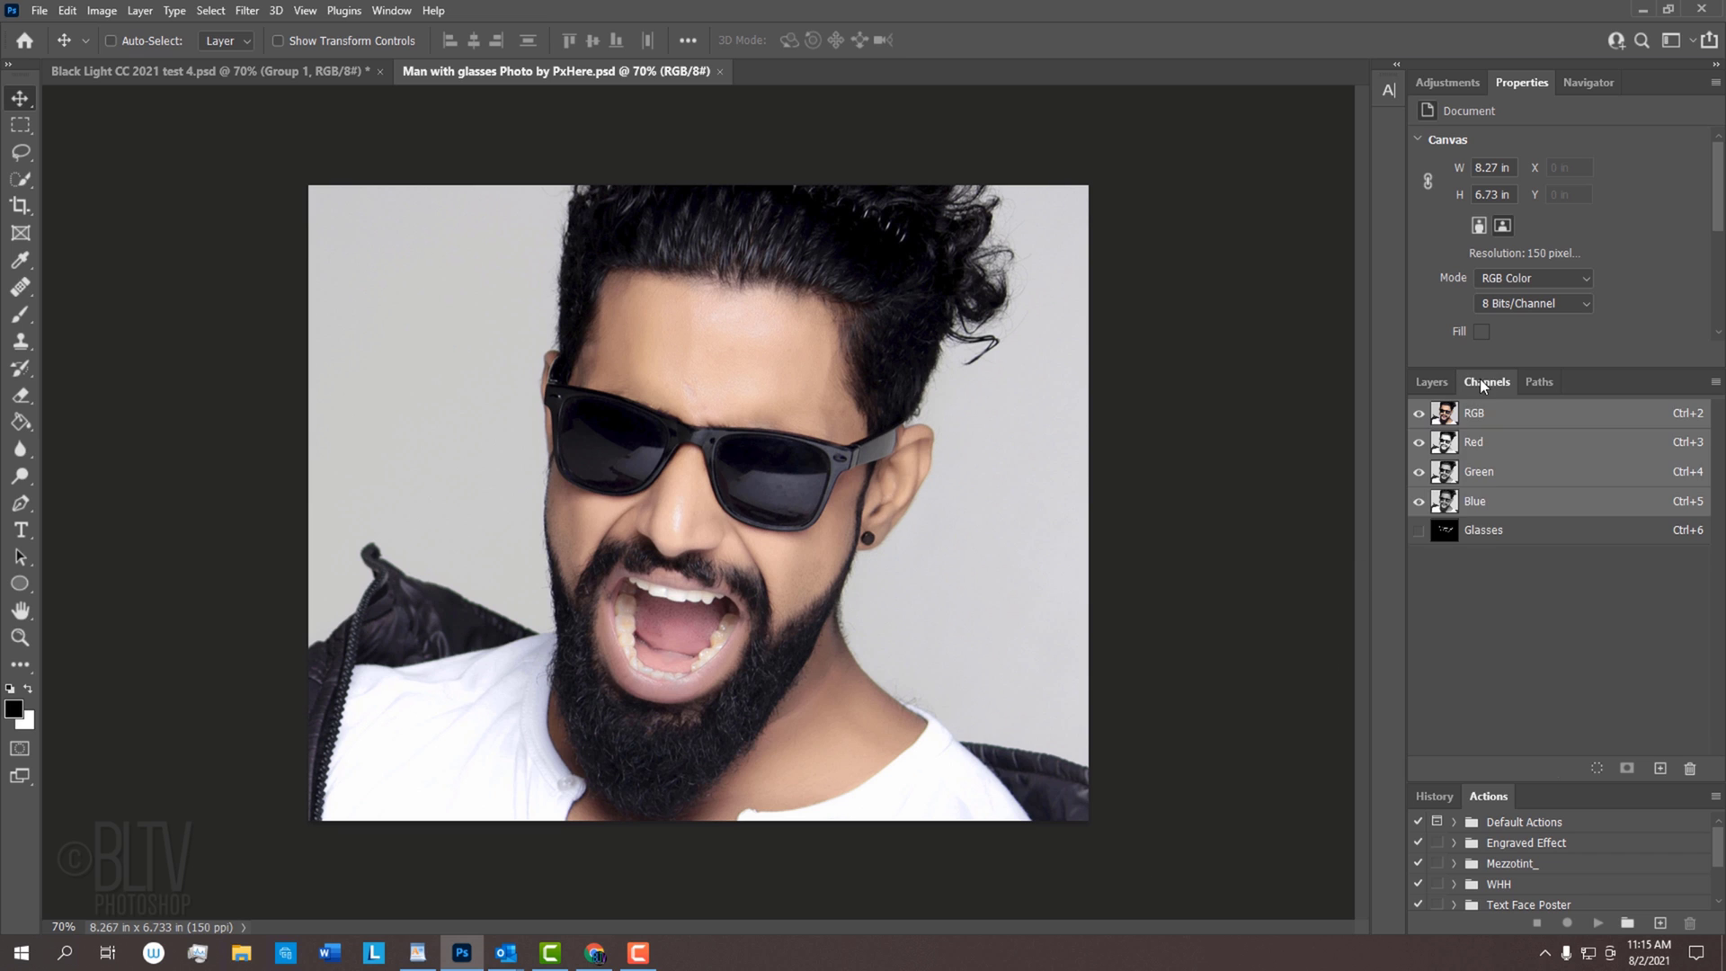
left_click(1446, 530)
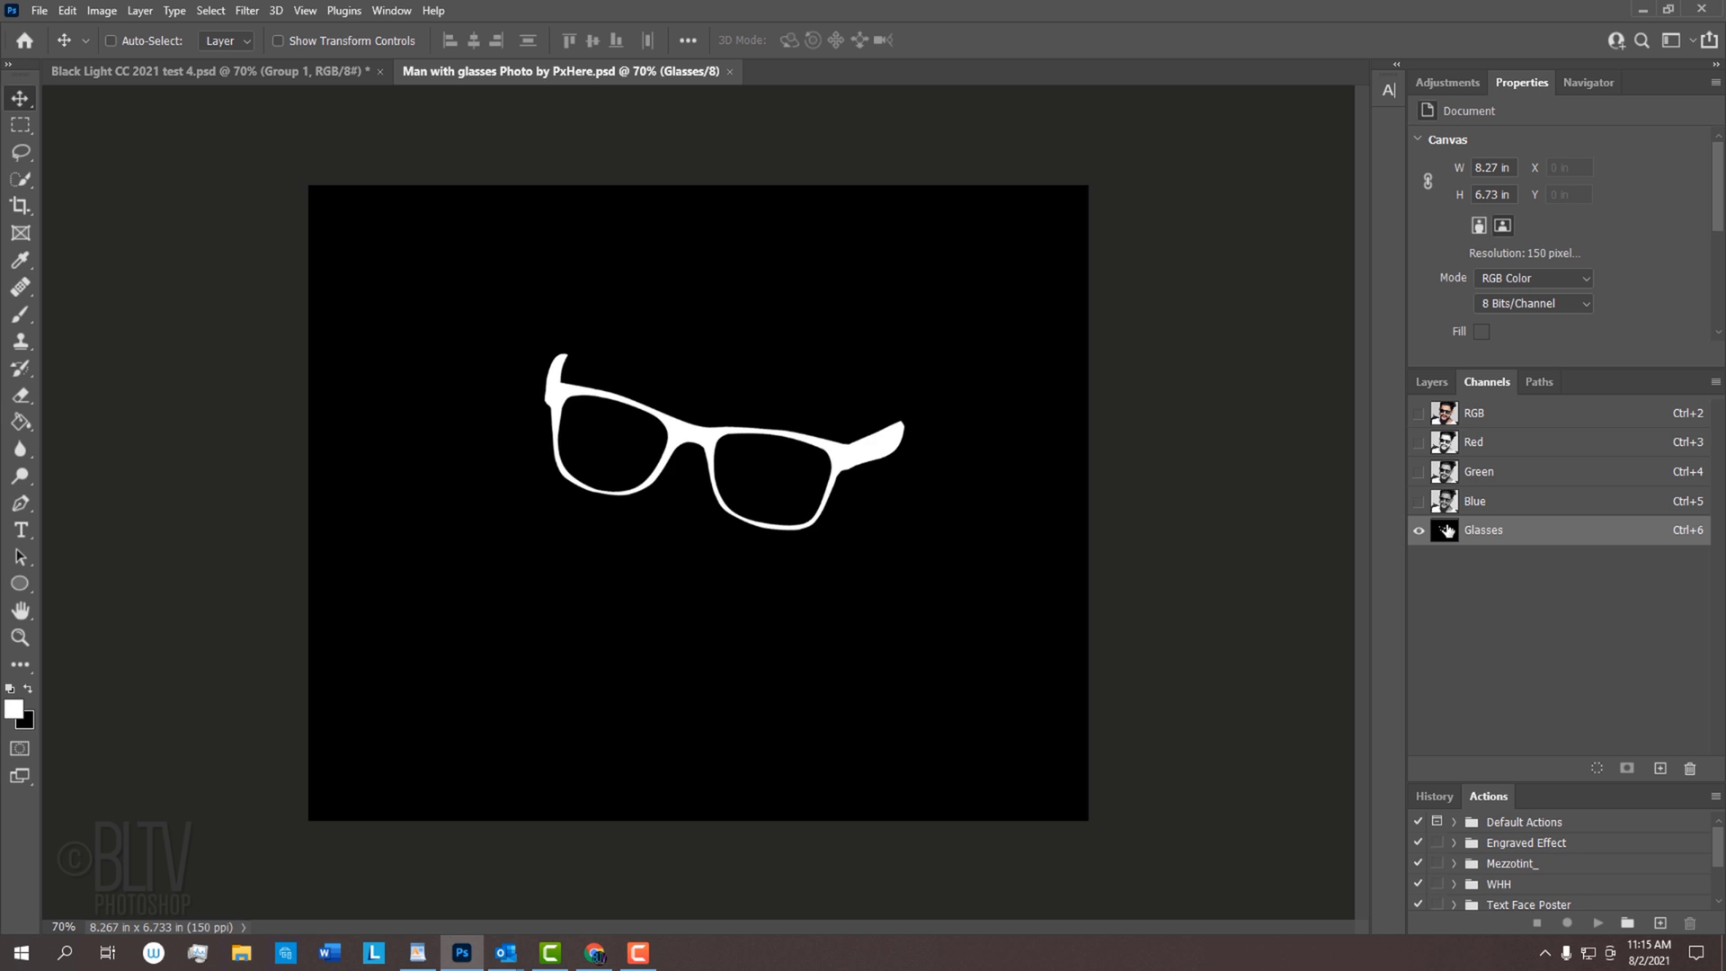
key("ctrl+2")
left_click(1432, 382)
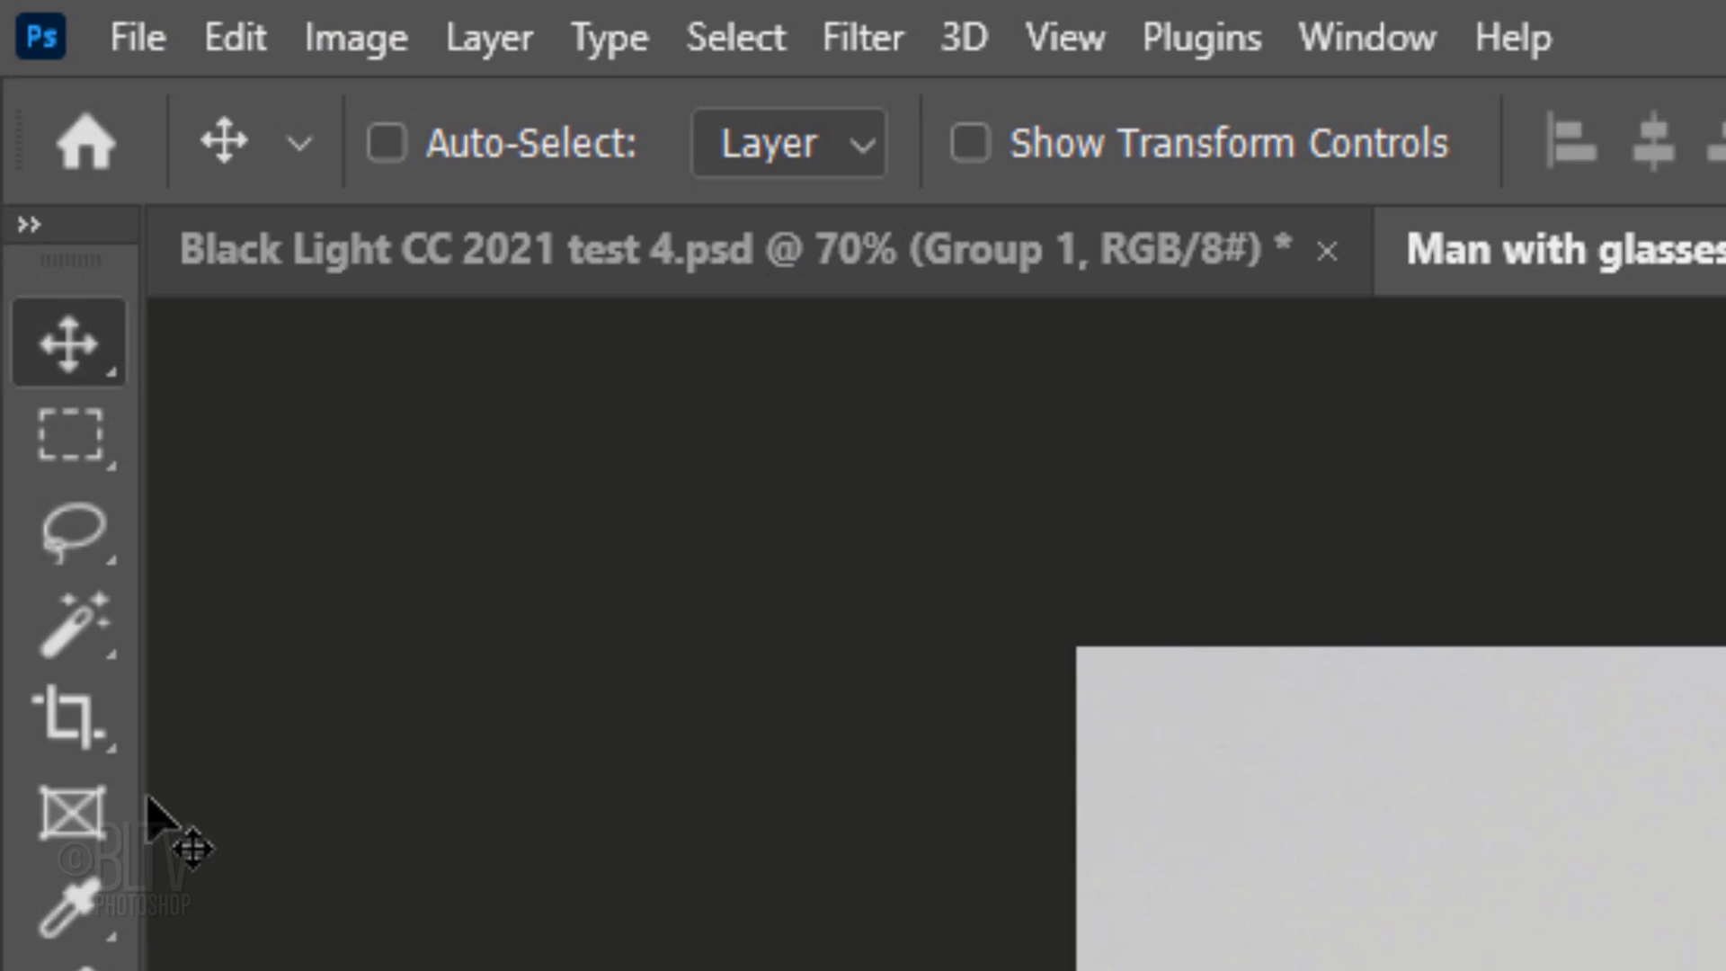
Step: Switch to the Quick Selection Tool and brush over the man to select him
left_click(20, 179)
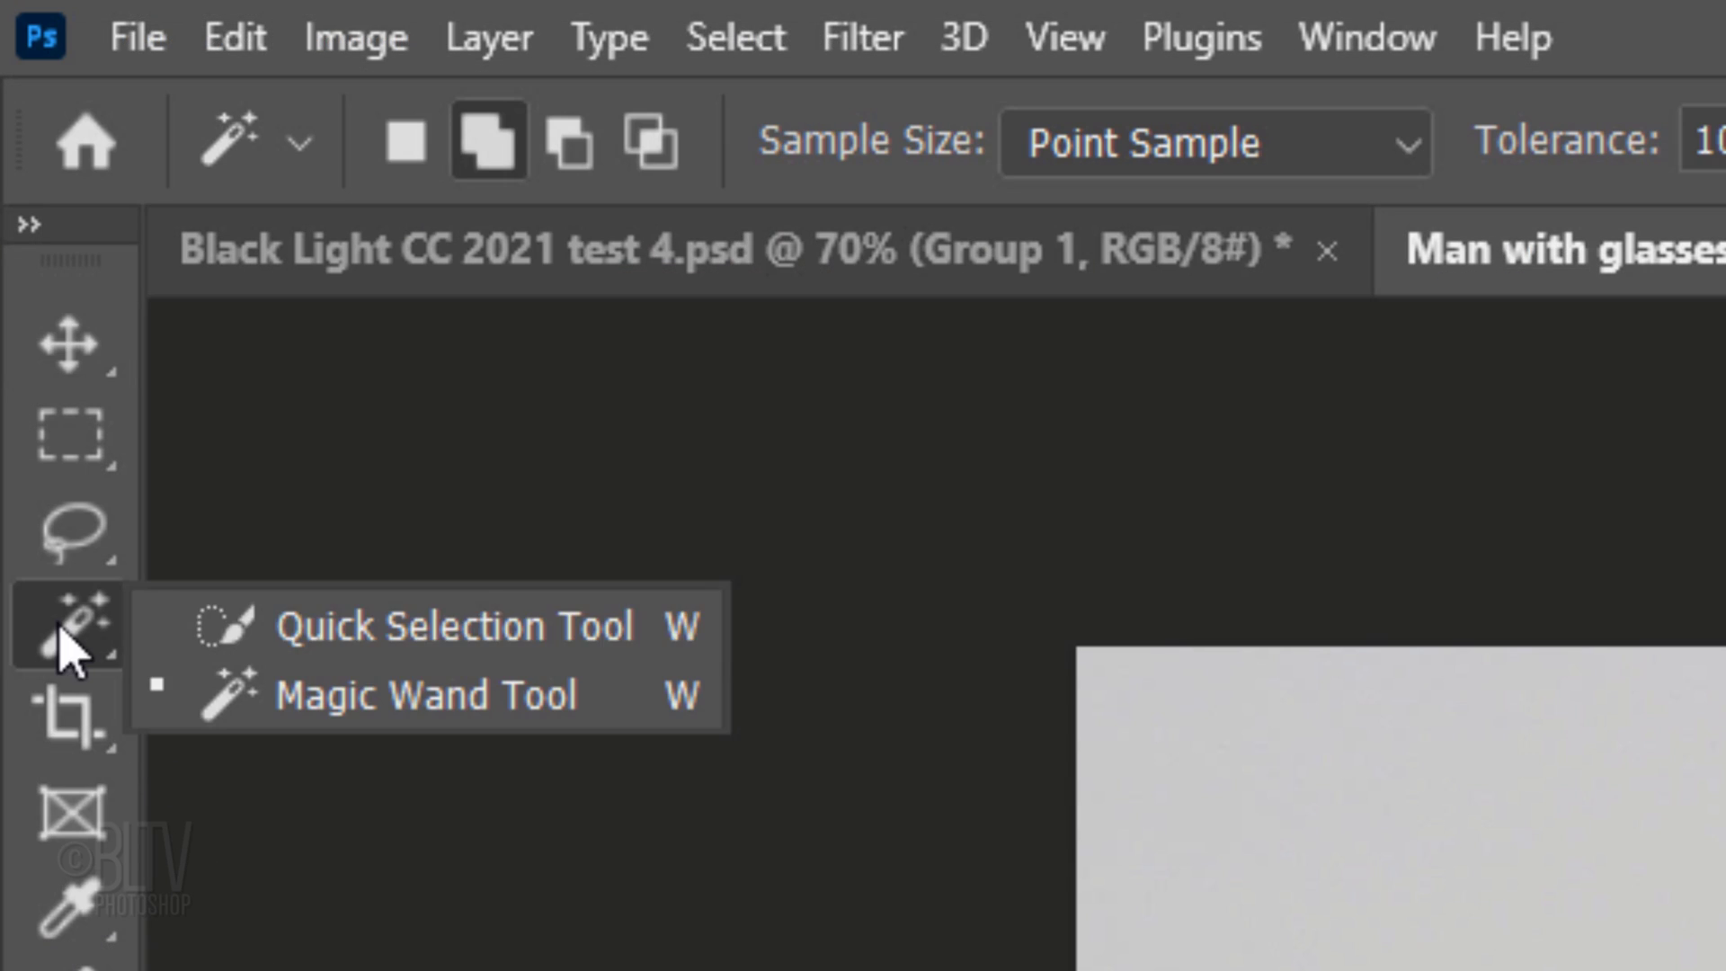
left_click(352, 640)
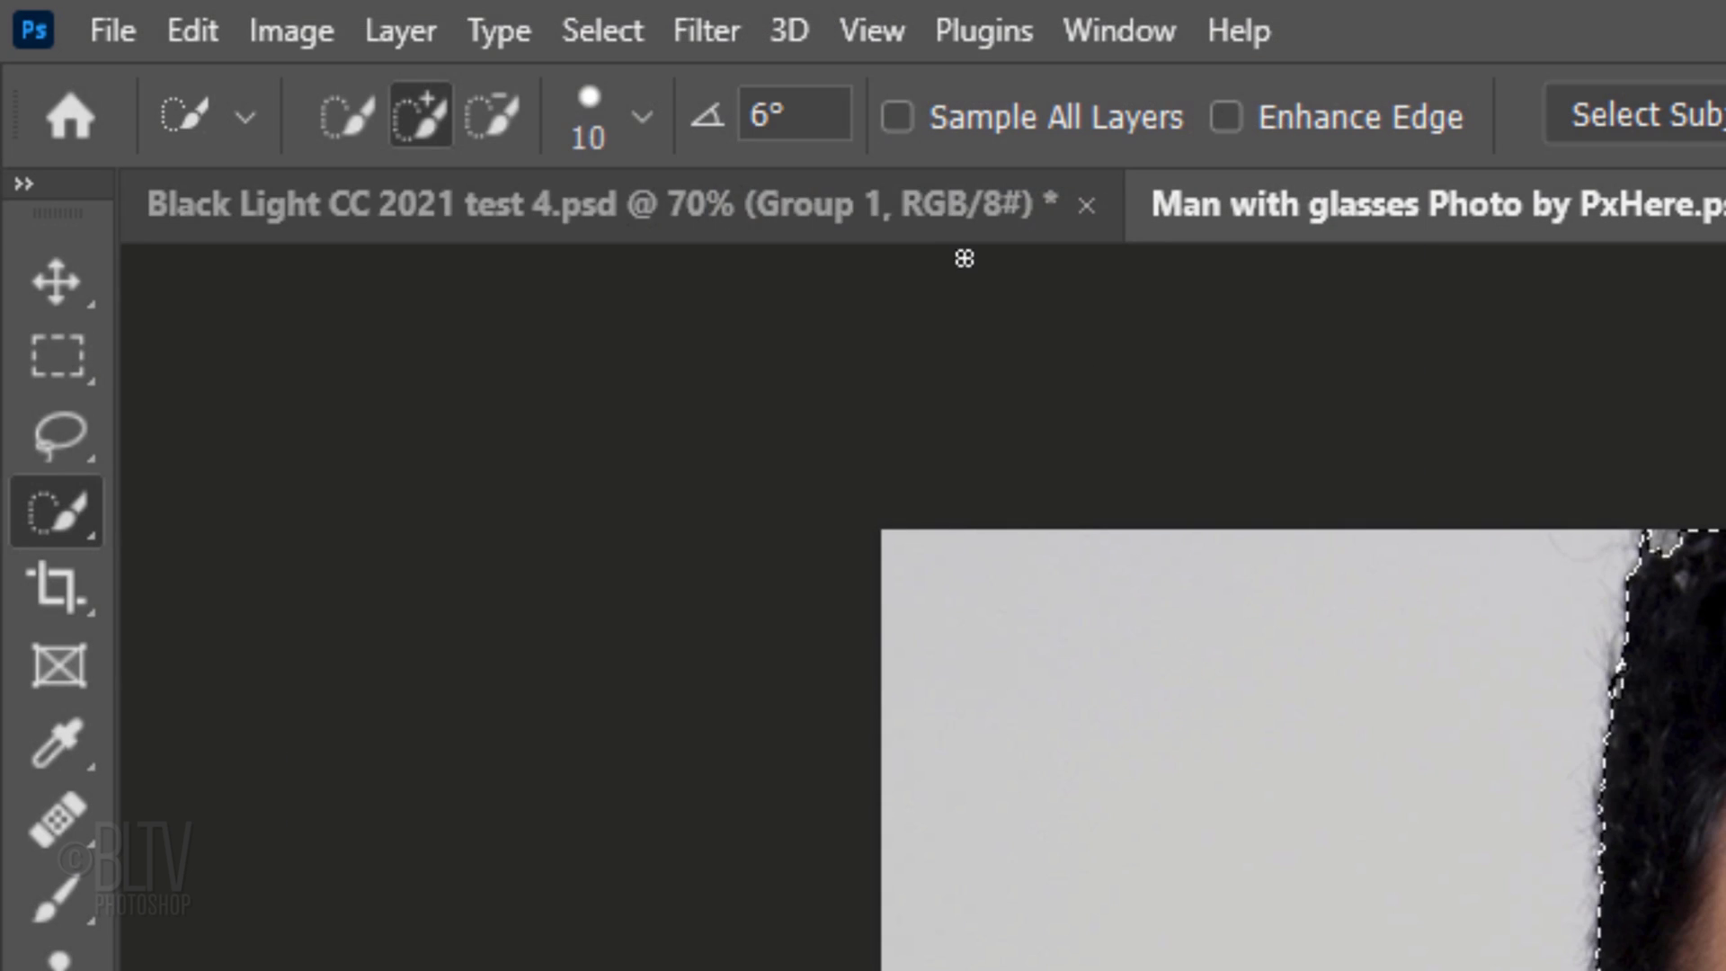
left_click(602, 29)
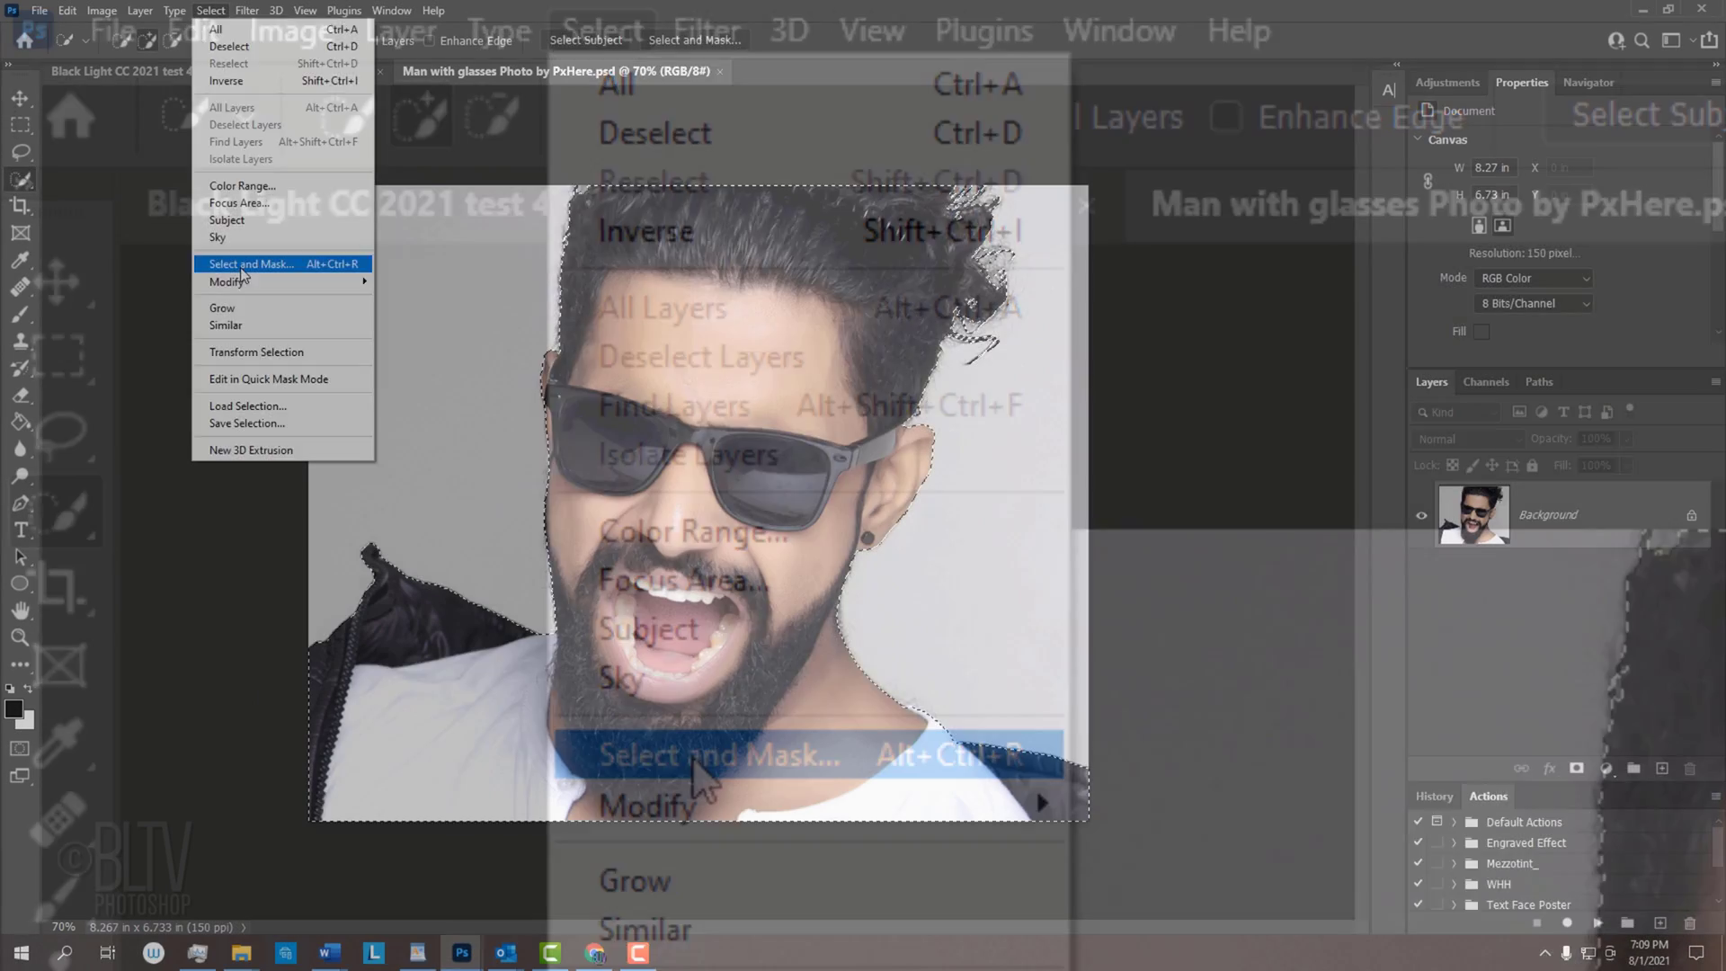
Step: Open the legacy Refine Edge dialog, move it aside, and enable Smart Radius
left_click(692, 757, "shift")
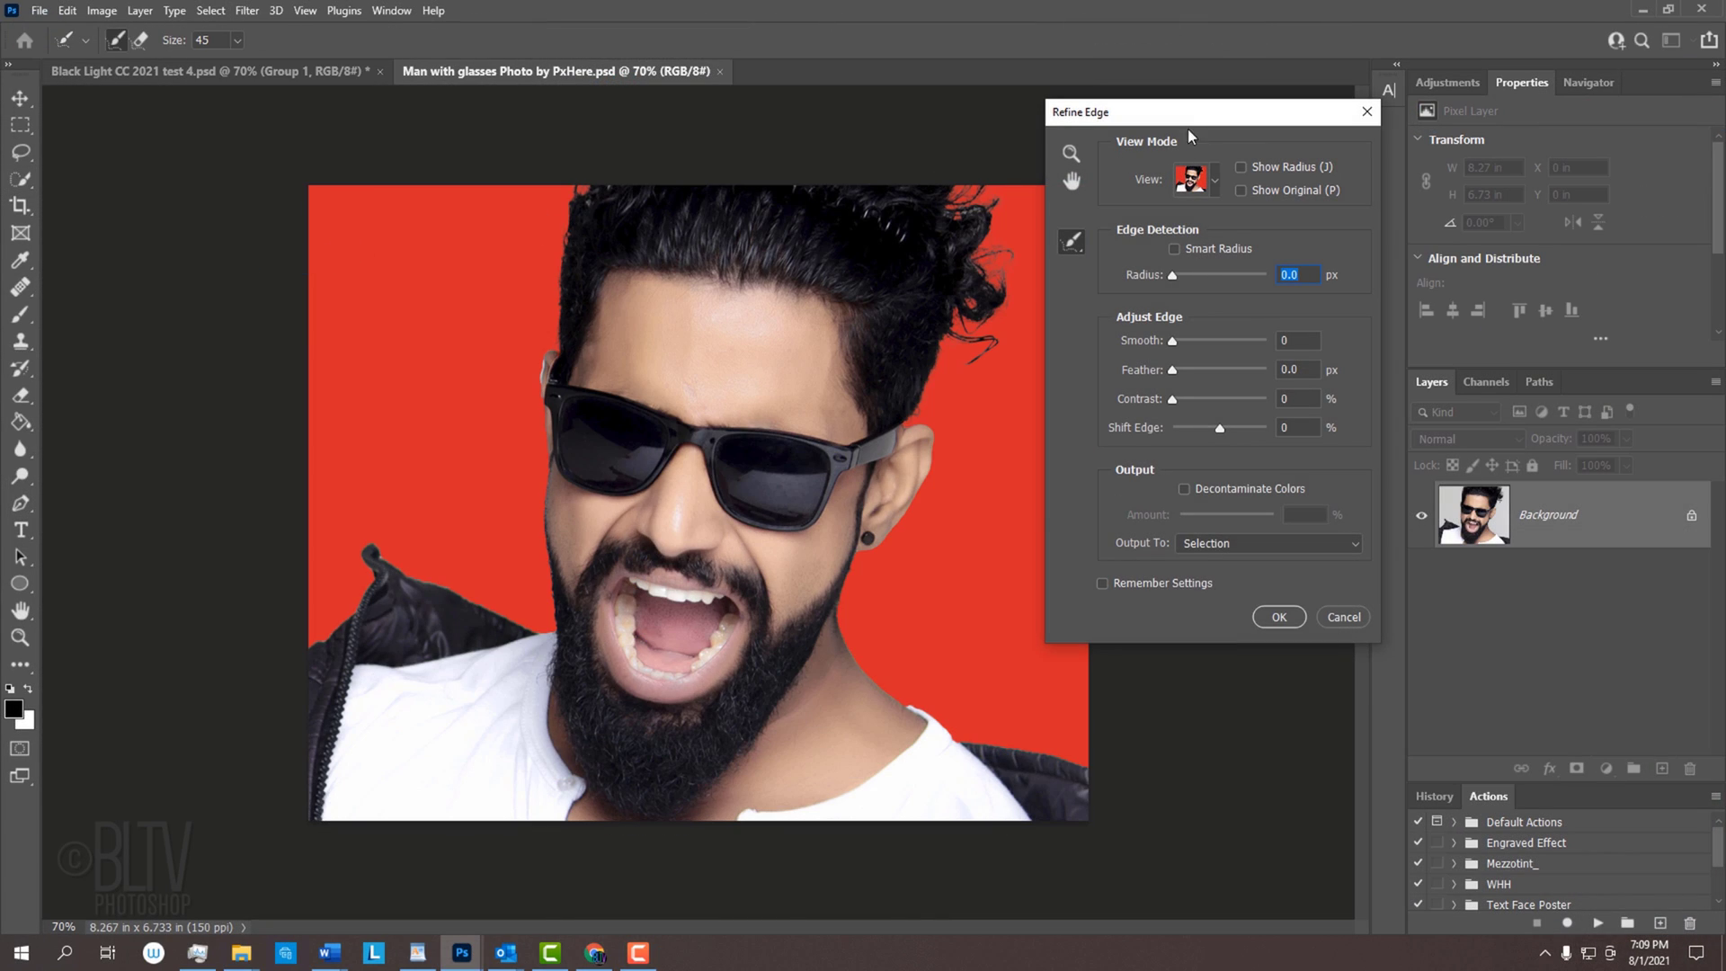
left_click_drag(1189, 131, 1148, 242)
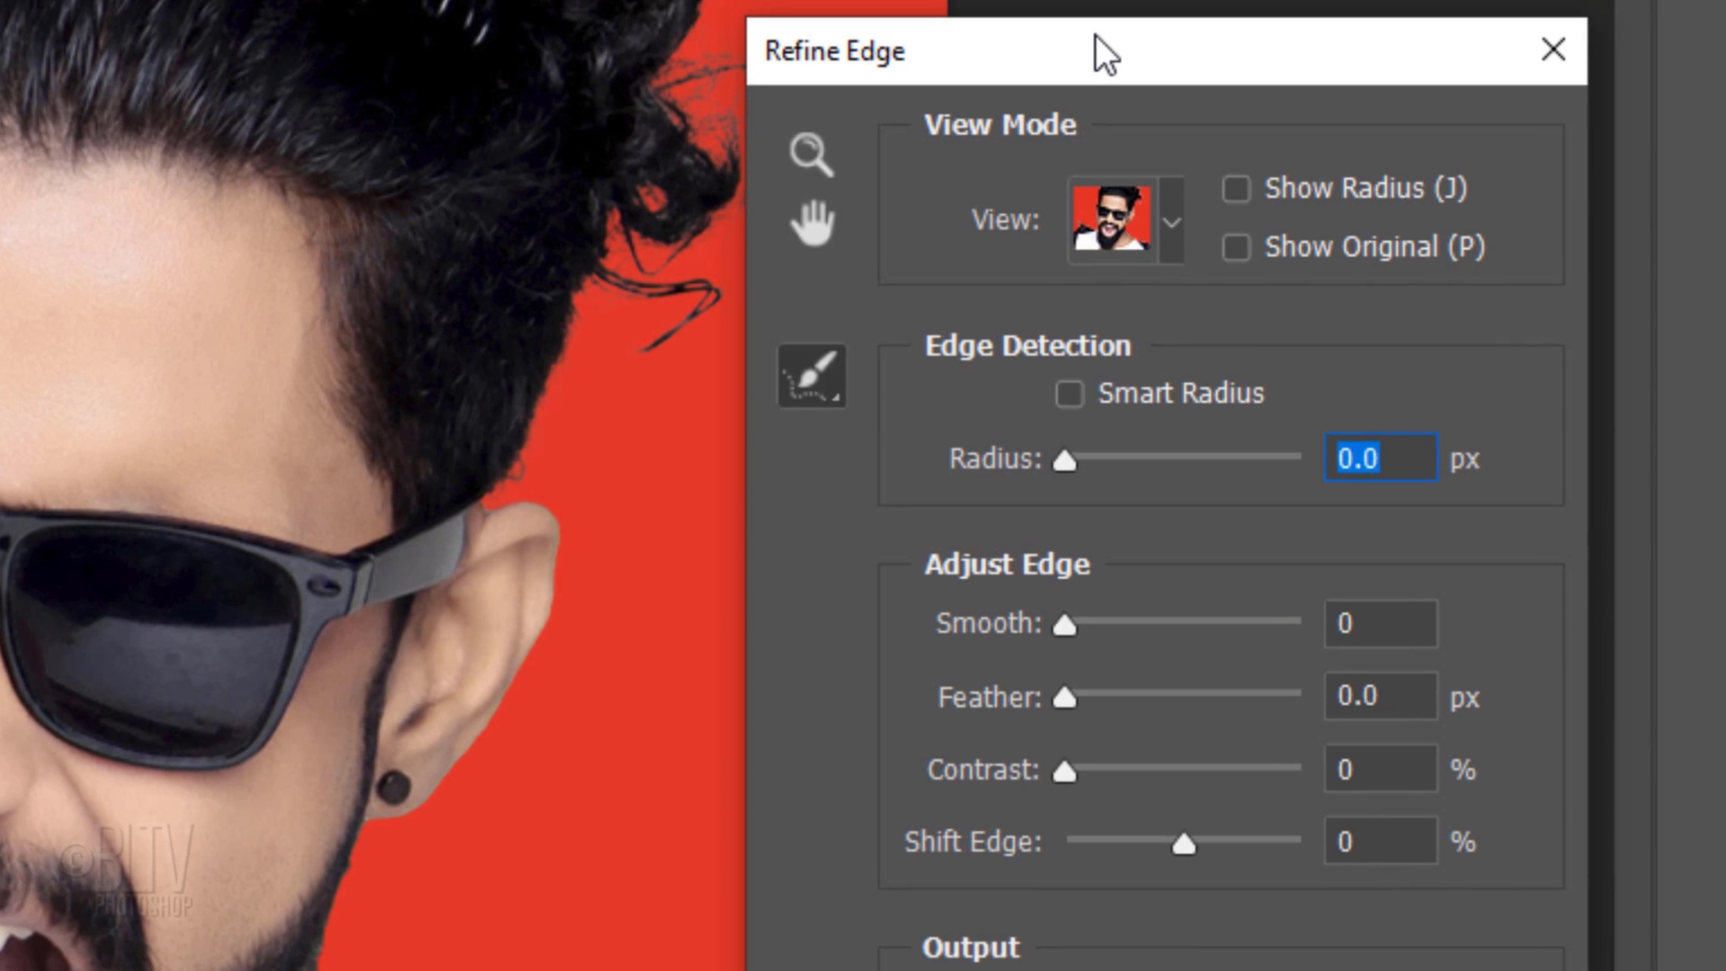
left_click(1062, 384)
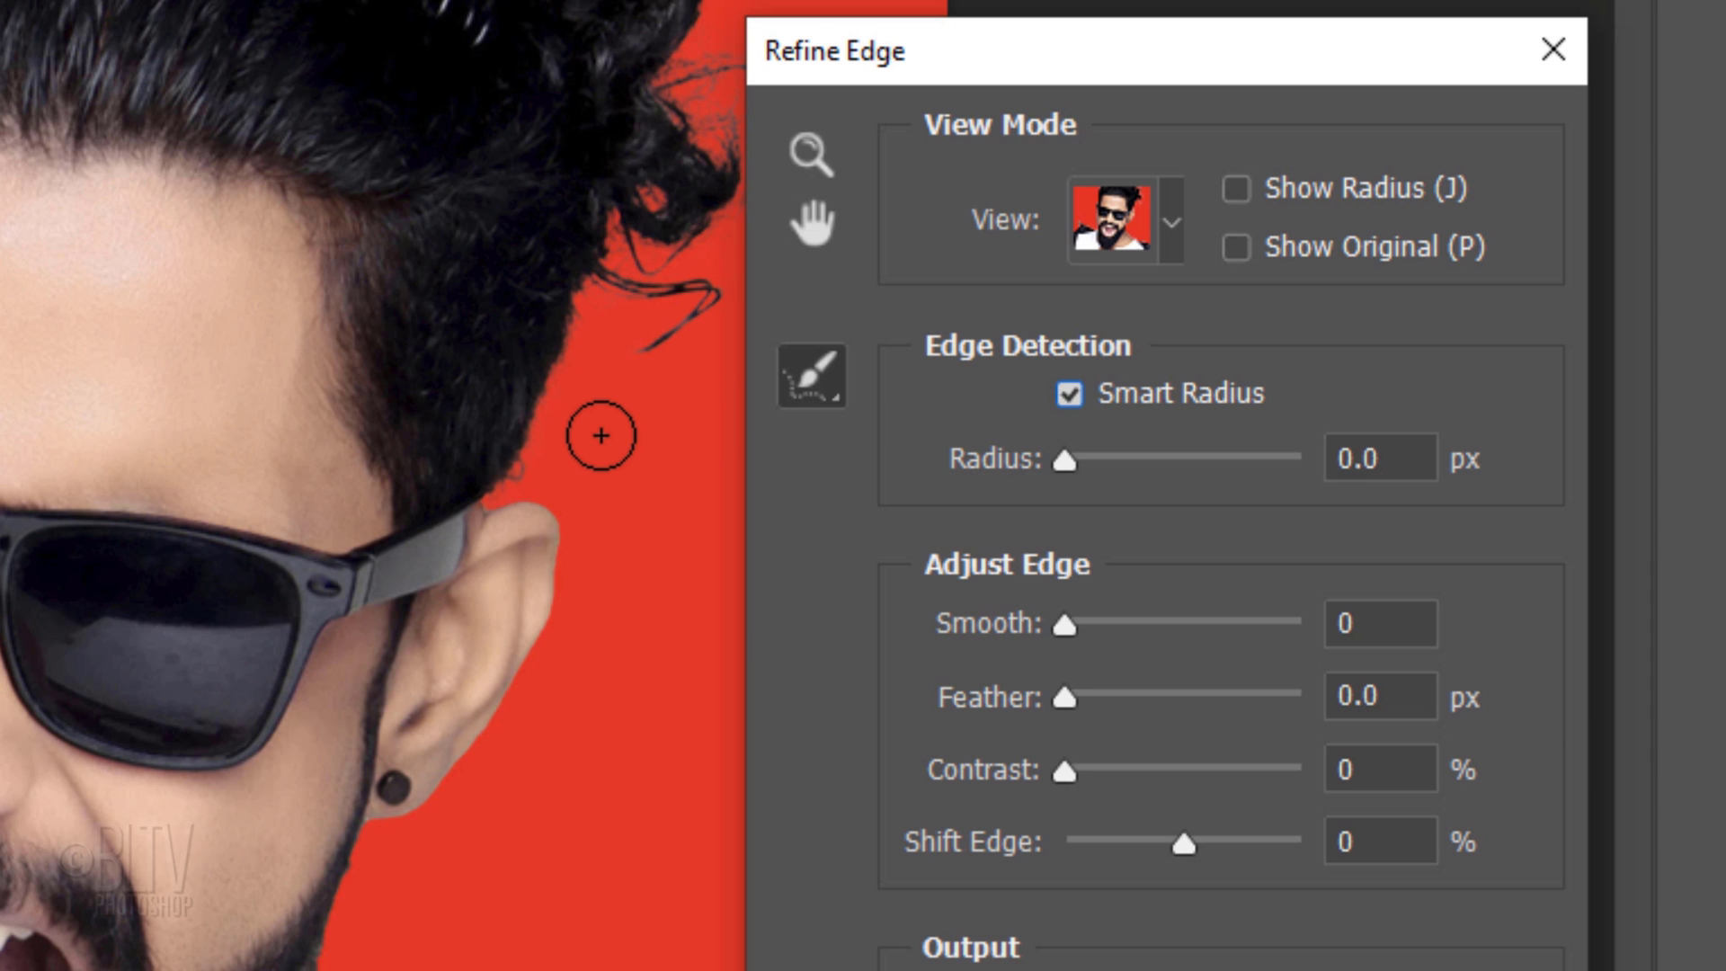
Step: Brush the refine radius along both sides of the hair, the face, the beard and the left shoulder
key("Caps_Lock")
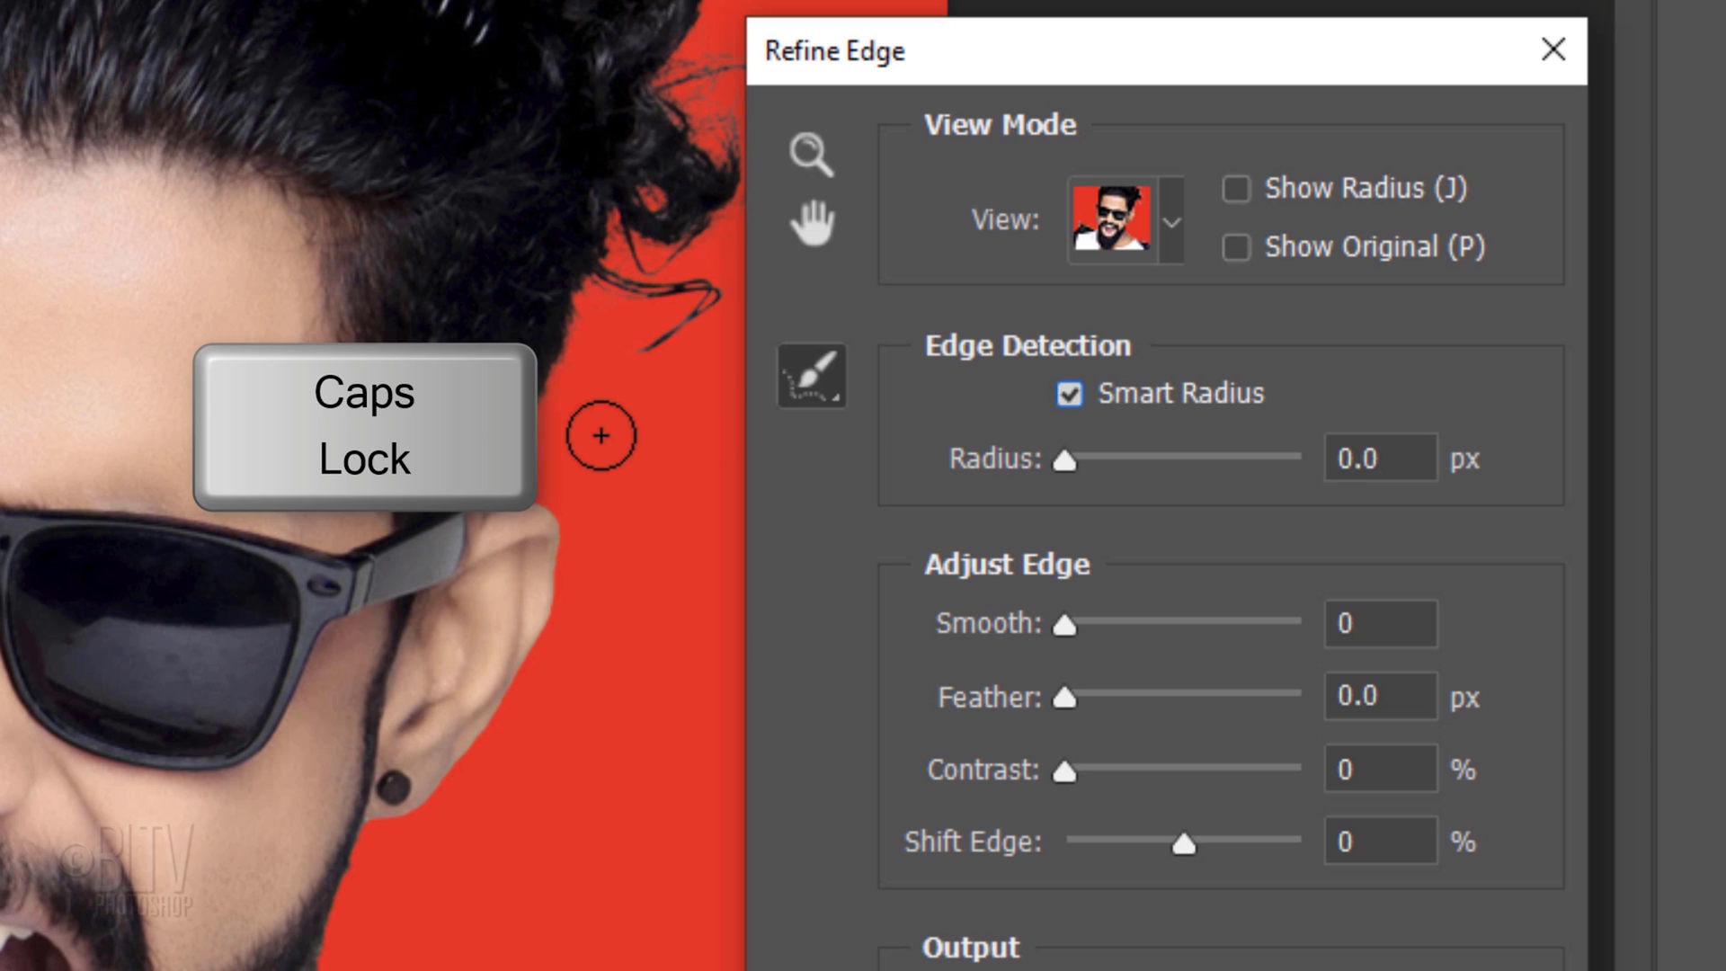
key("Caps_Lock")
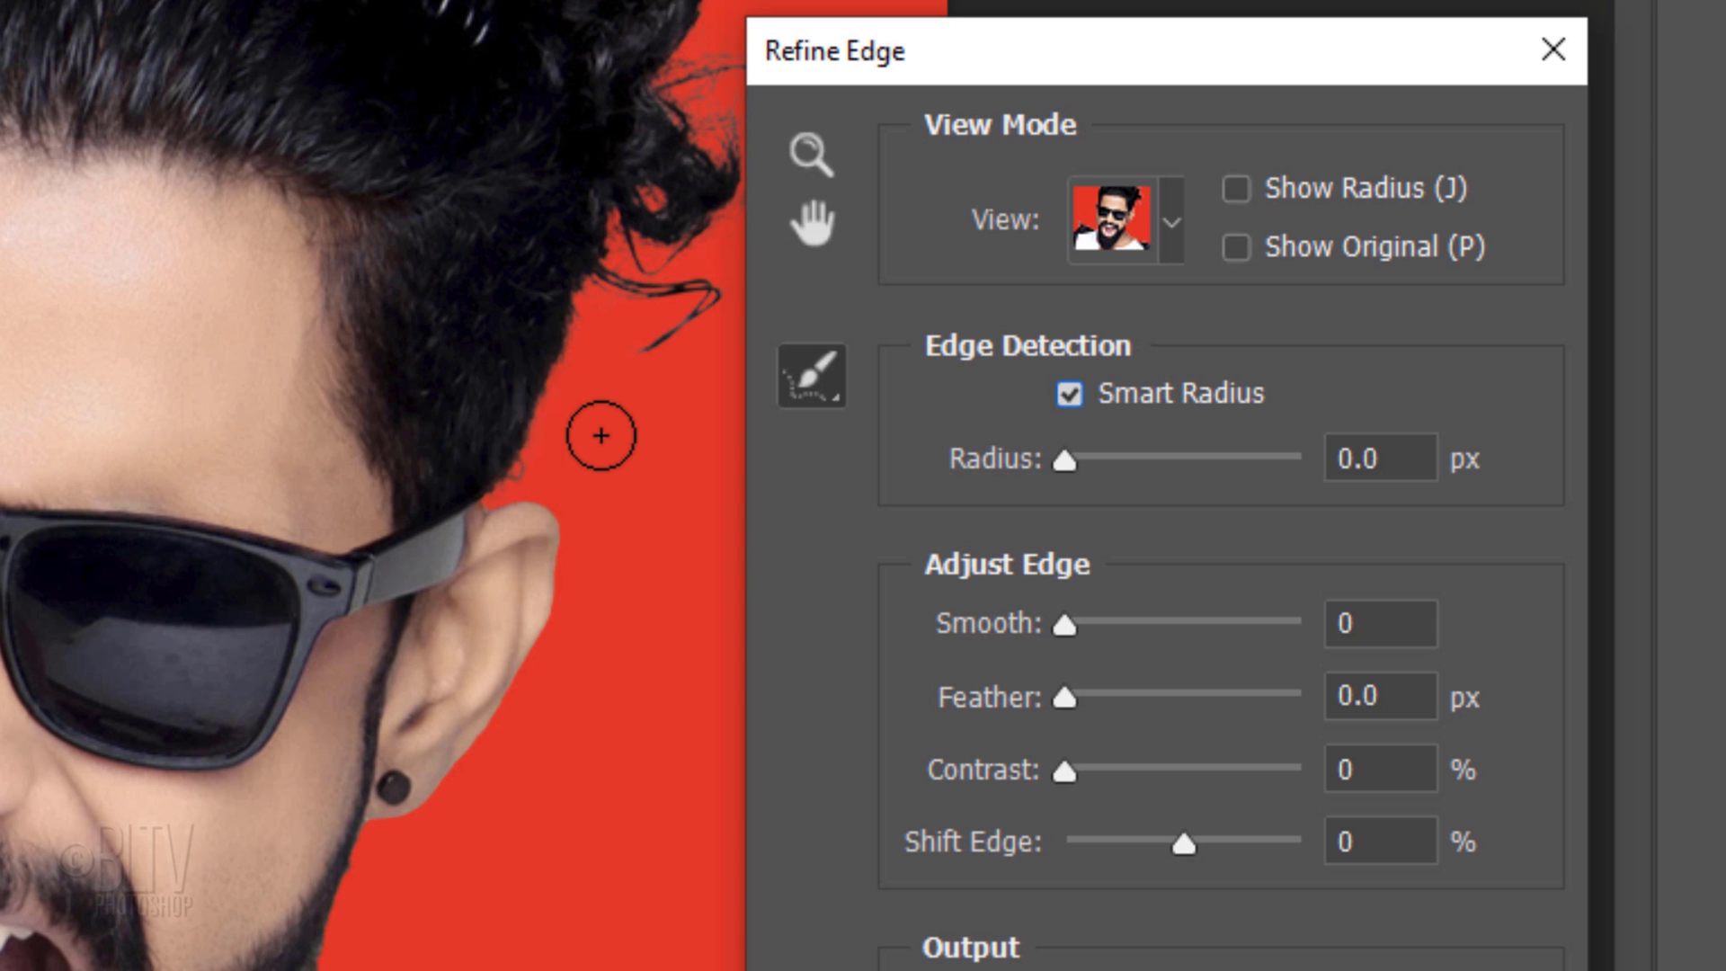
key("bracketright")
key("bracketleft")
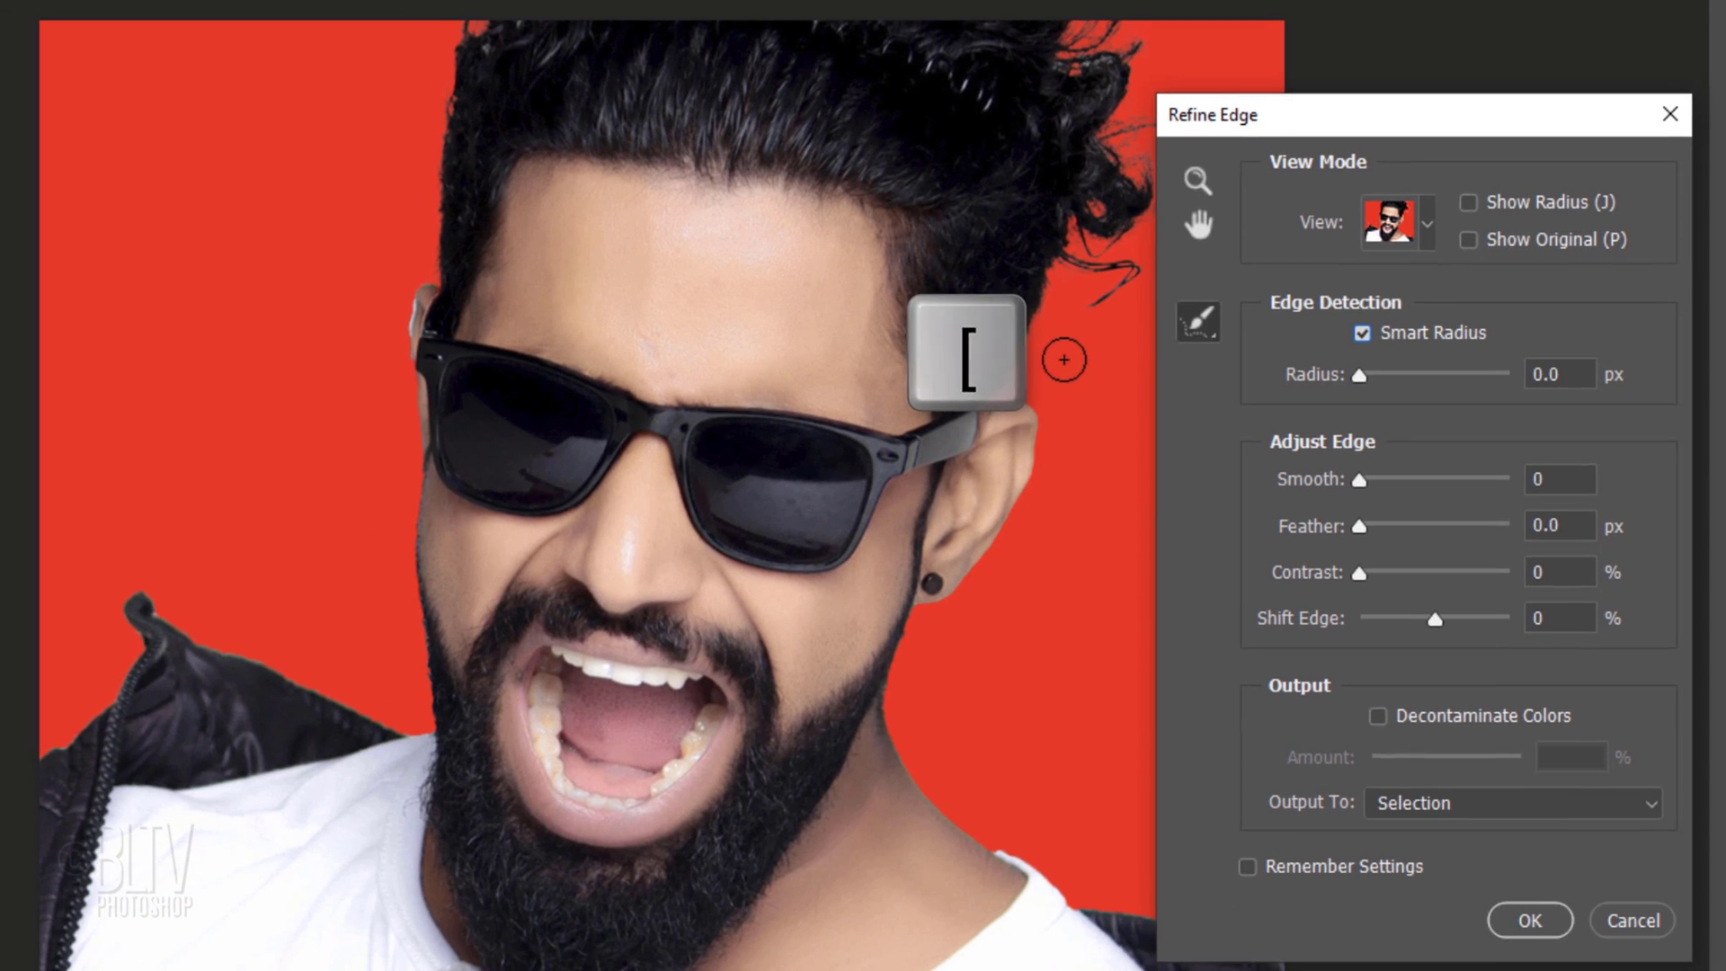
mouse_move(1063, 360)
left_mouse_down()
mouse_move(1159, 117)
mouse_move(1130, 49)
mouse_move(1087, 16)
left_mouse_up()
mouse_move(449, 32)
left_mouse_down()
mouse_move(455, 273)
mouse_move(393, 412)
left_mouse_up()
left_click_drag(400, 553, 432, 712)
left_click_drag(901, 647, 921, 719)
left_click_drag(398, 722, 153, 568)
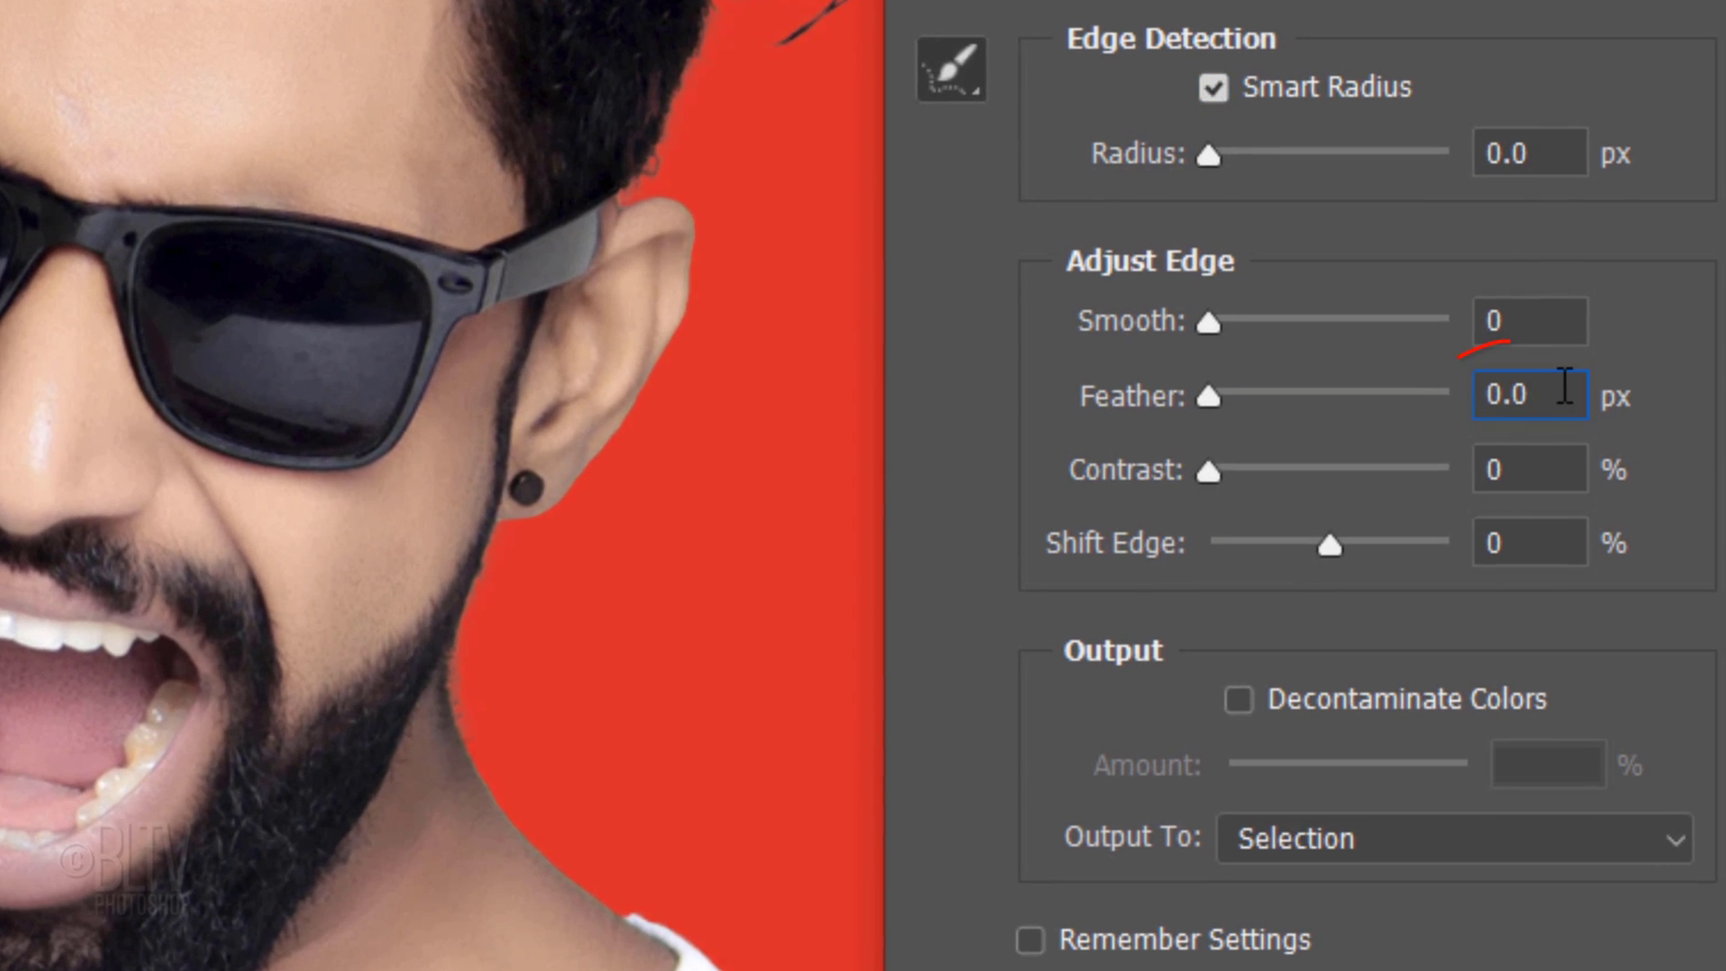
Step: Set Feather to 1 px and Decontaminate Colors to 100%, outputting to New Layer with Layer Mask
left_click(1540, 520)
type("1")
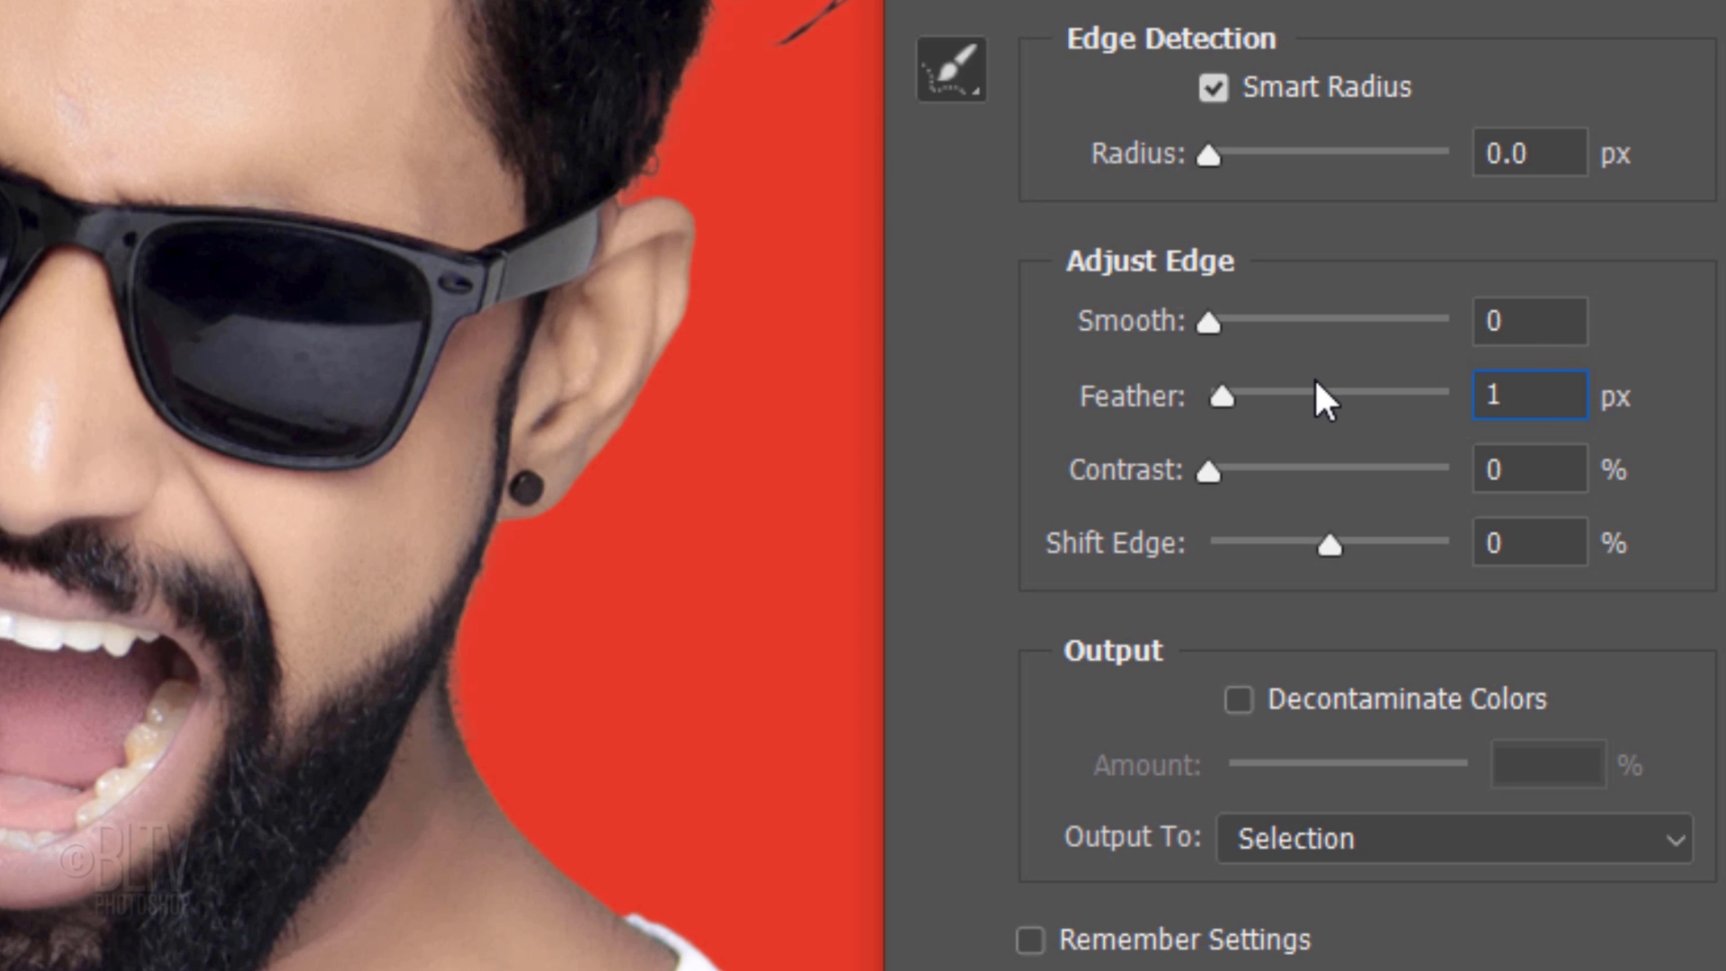
left_click(1238, 700)
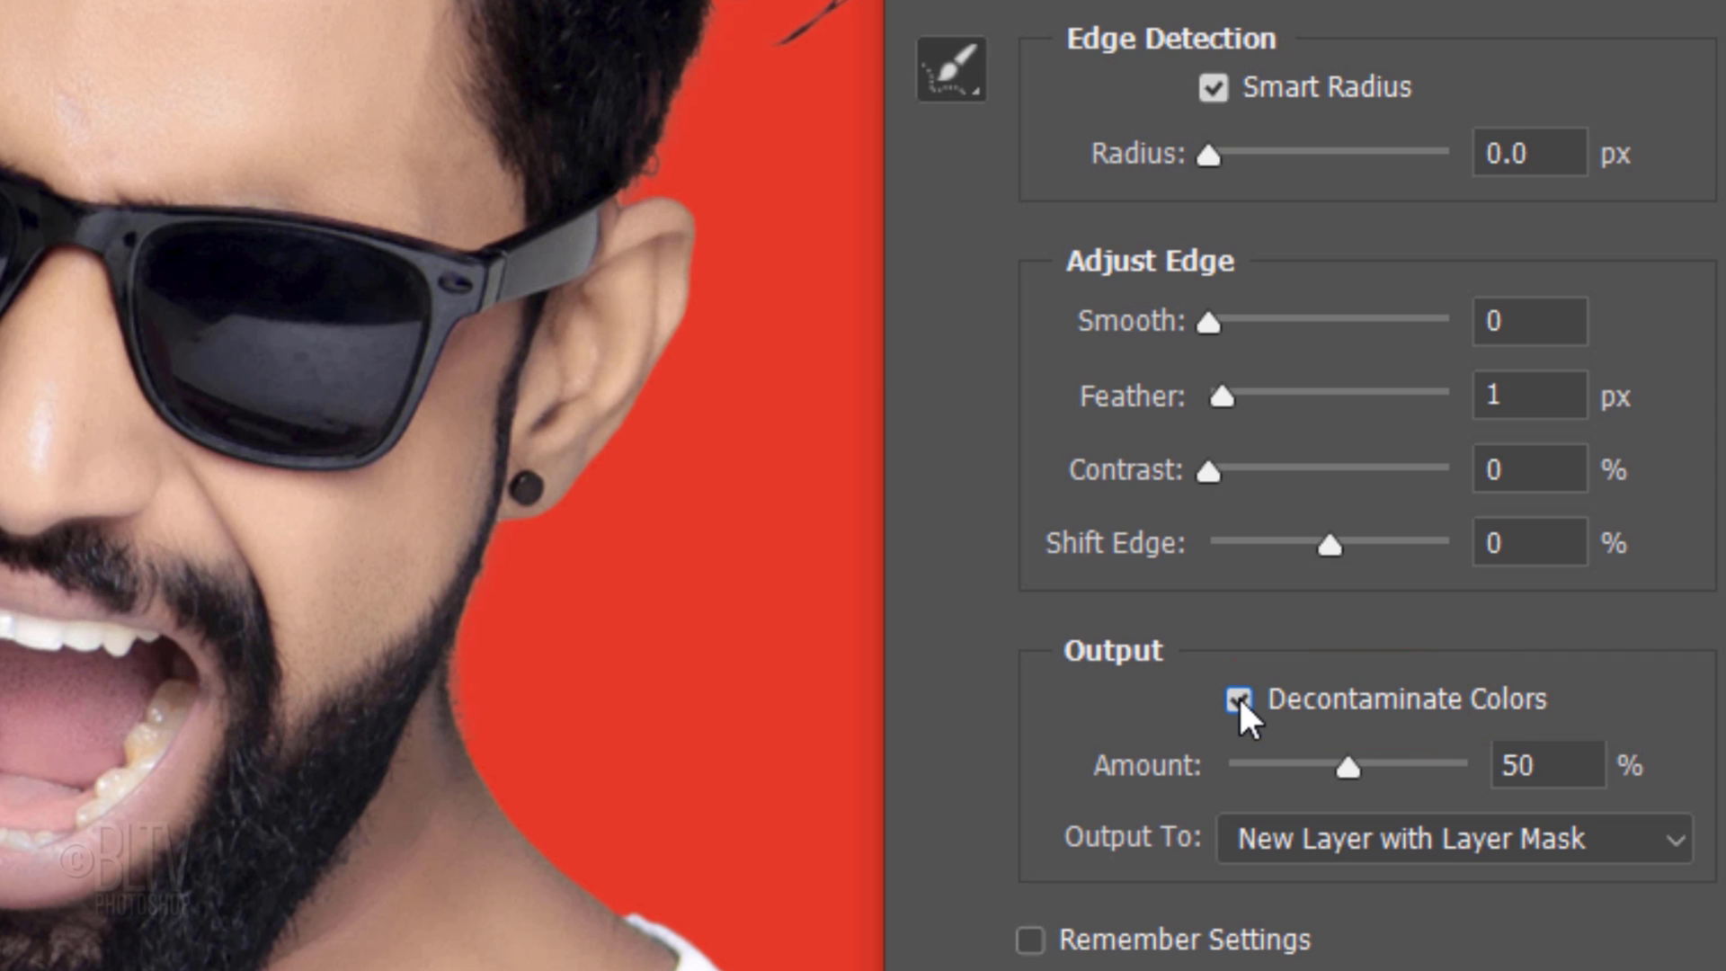
left_click_drag(1346, 769, 1661, 766)
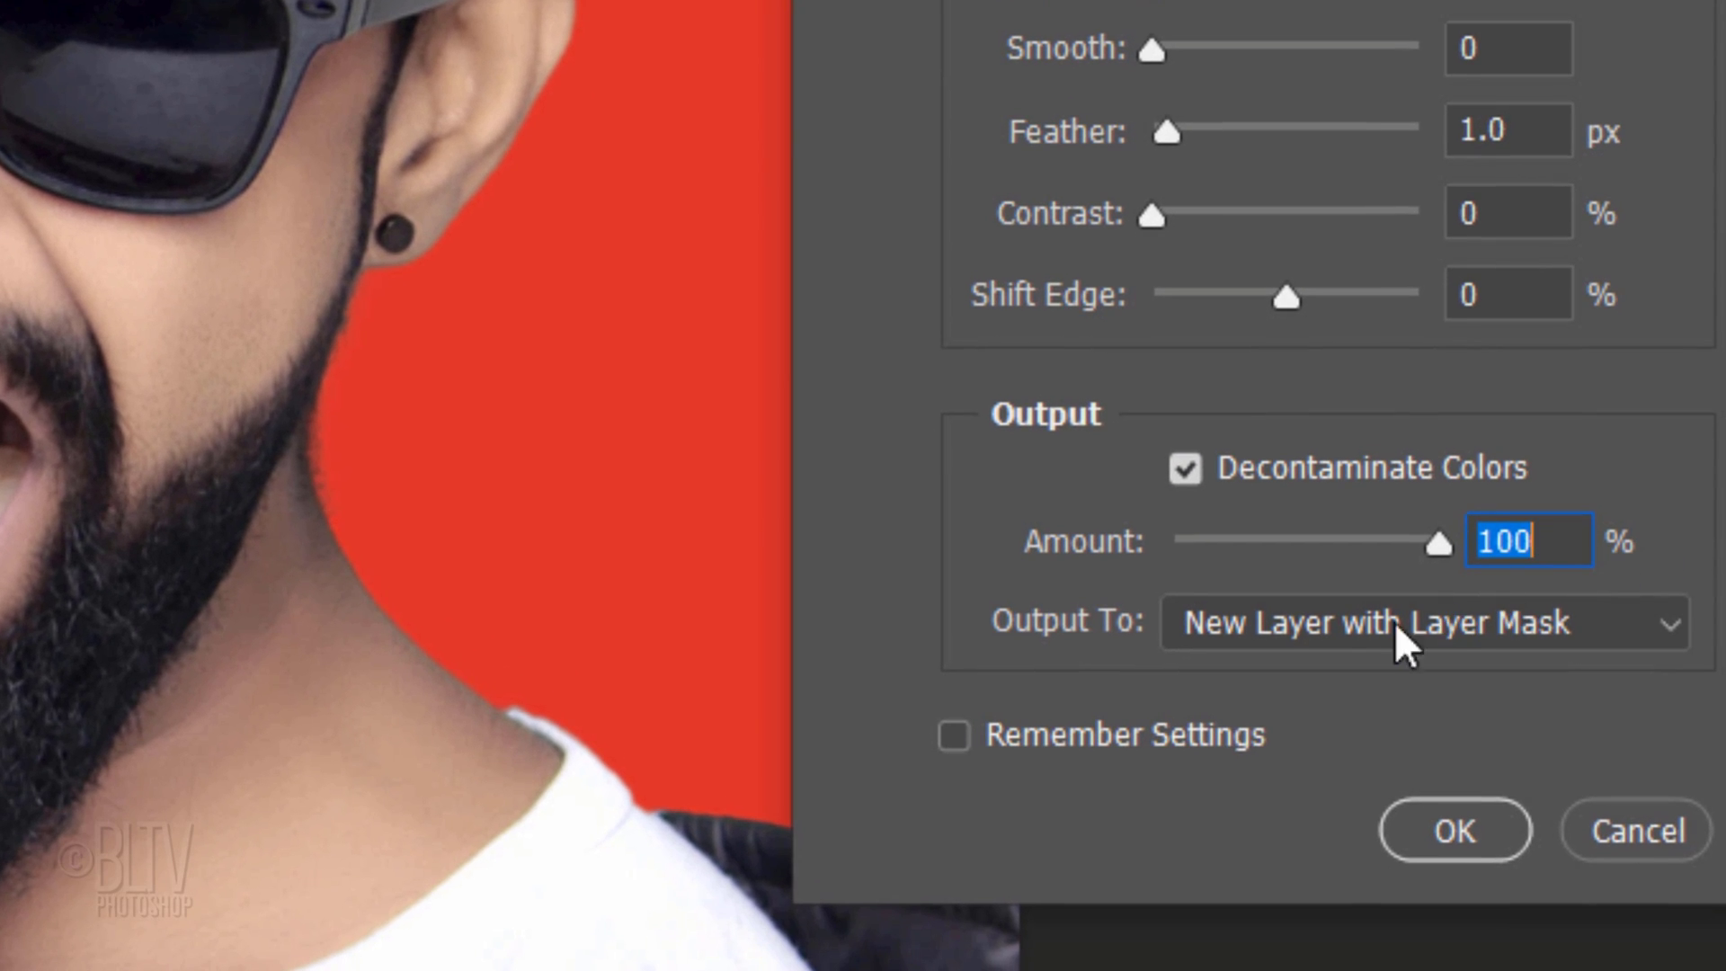
left_click(1394, 622)
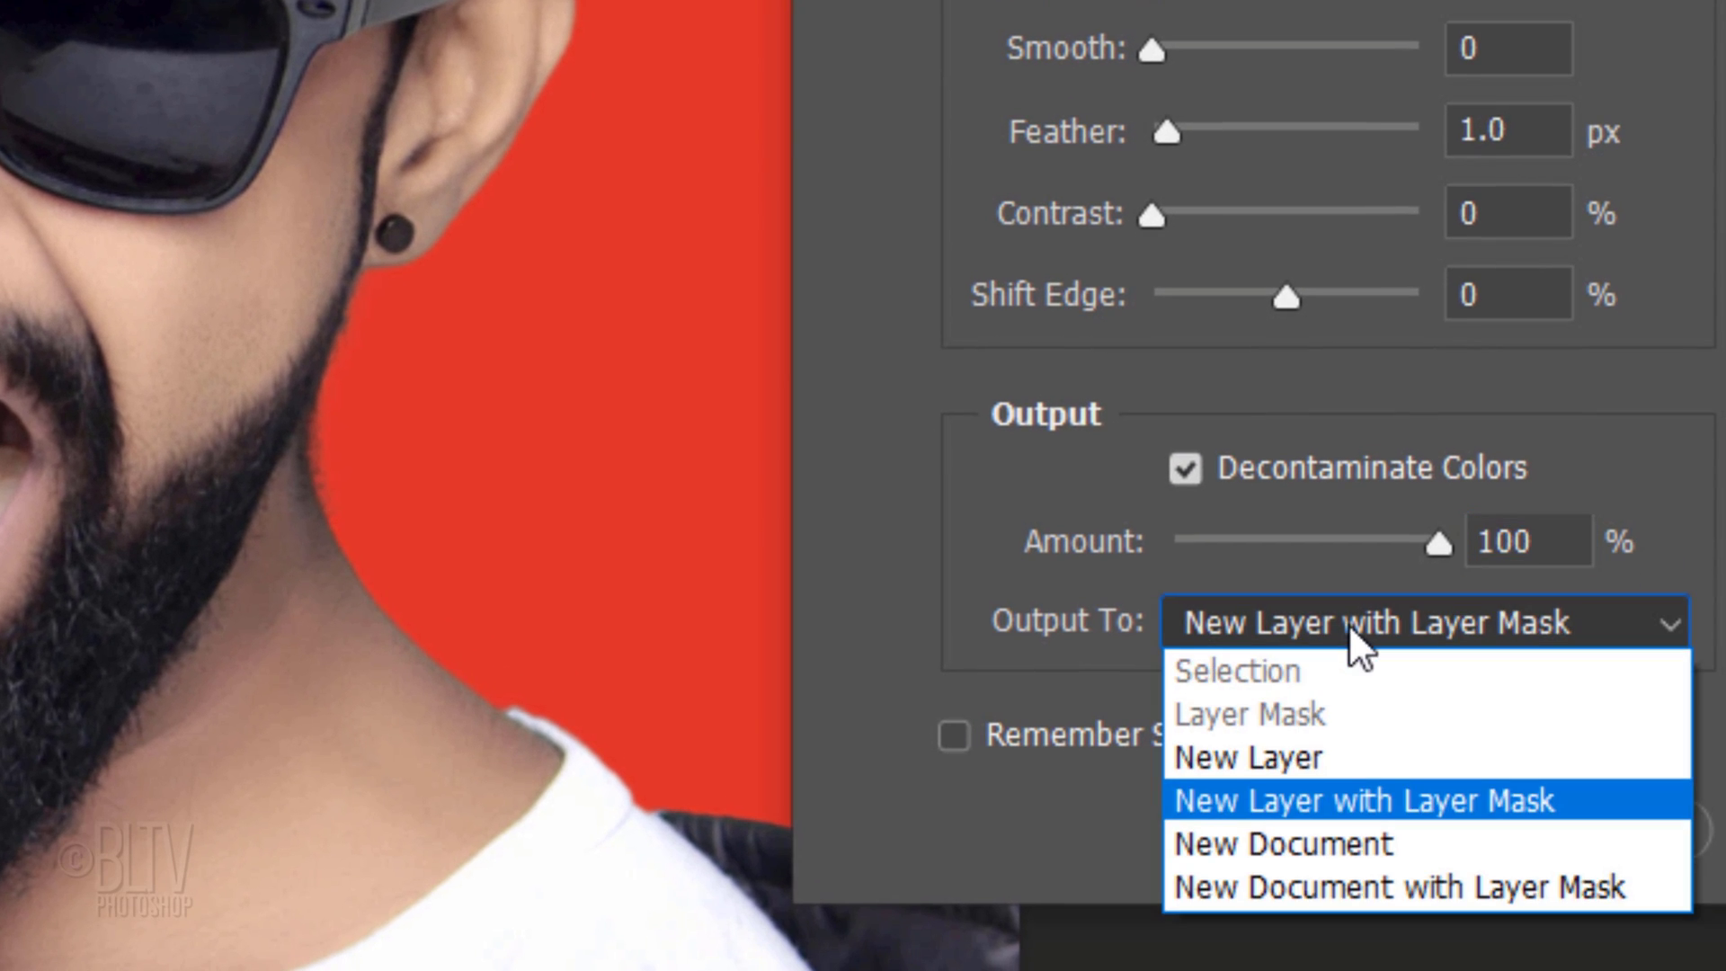
left_click(1287, 800)
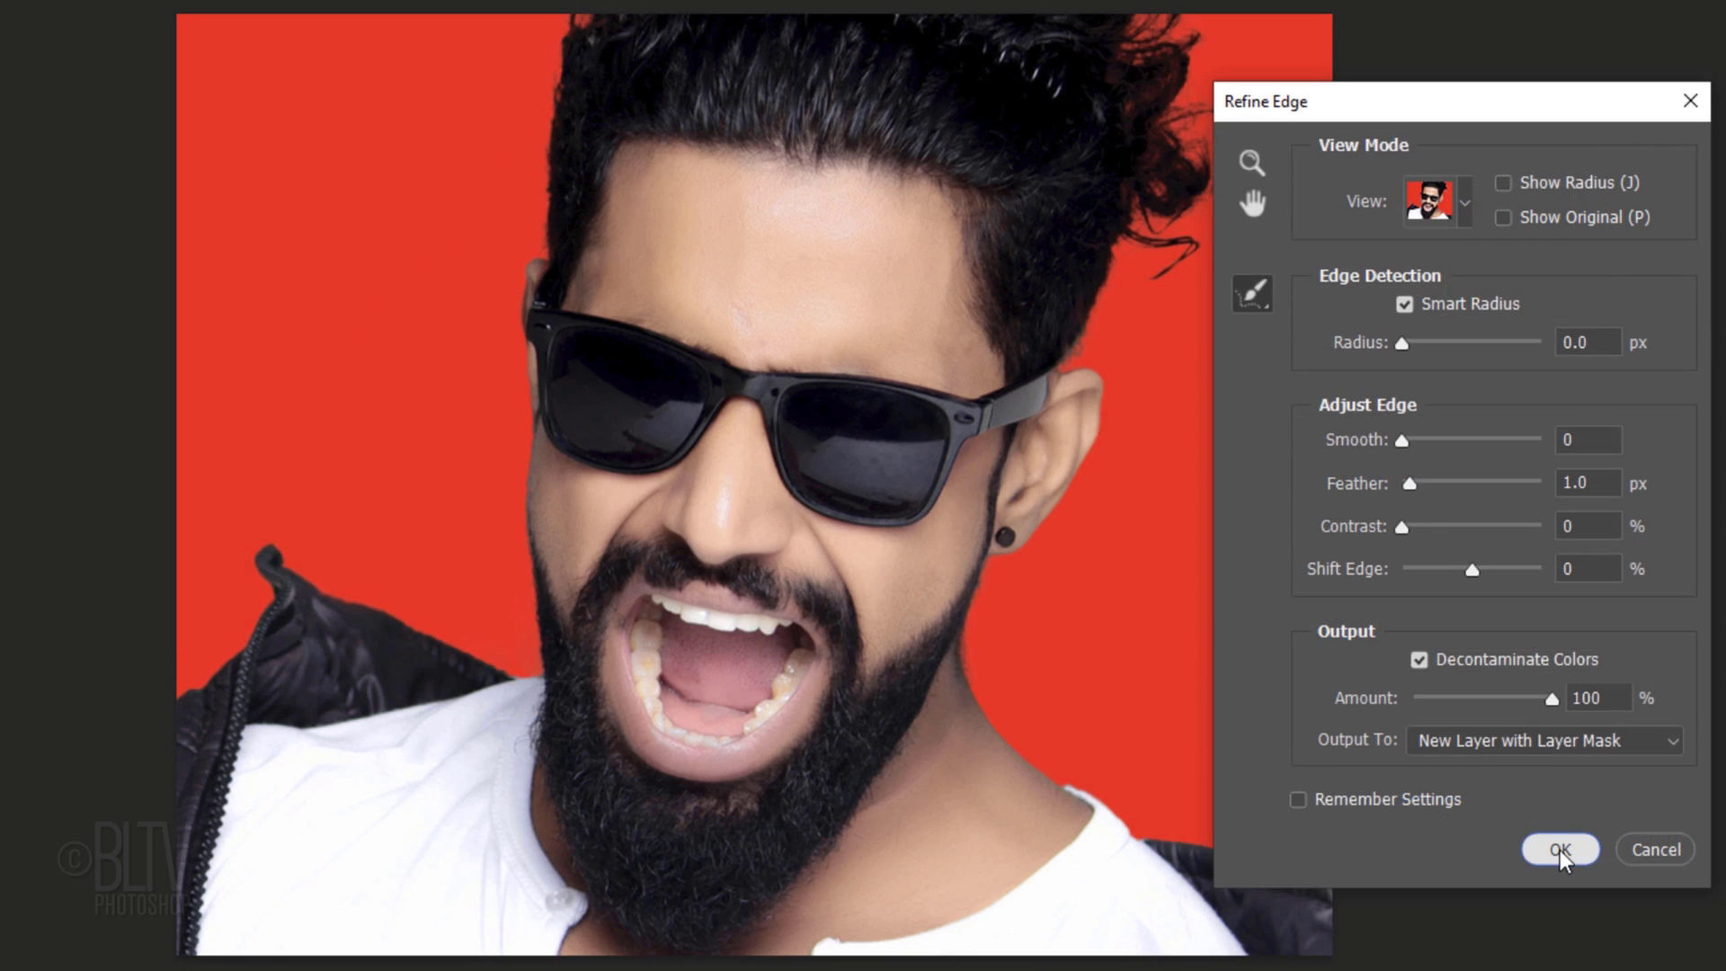
Step: Apply the cut-out, then add Layer 1 beneath it and fill it with black
left_click(1560, 850)
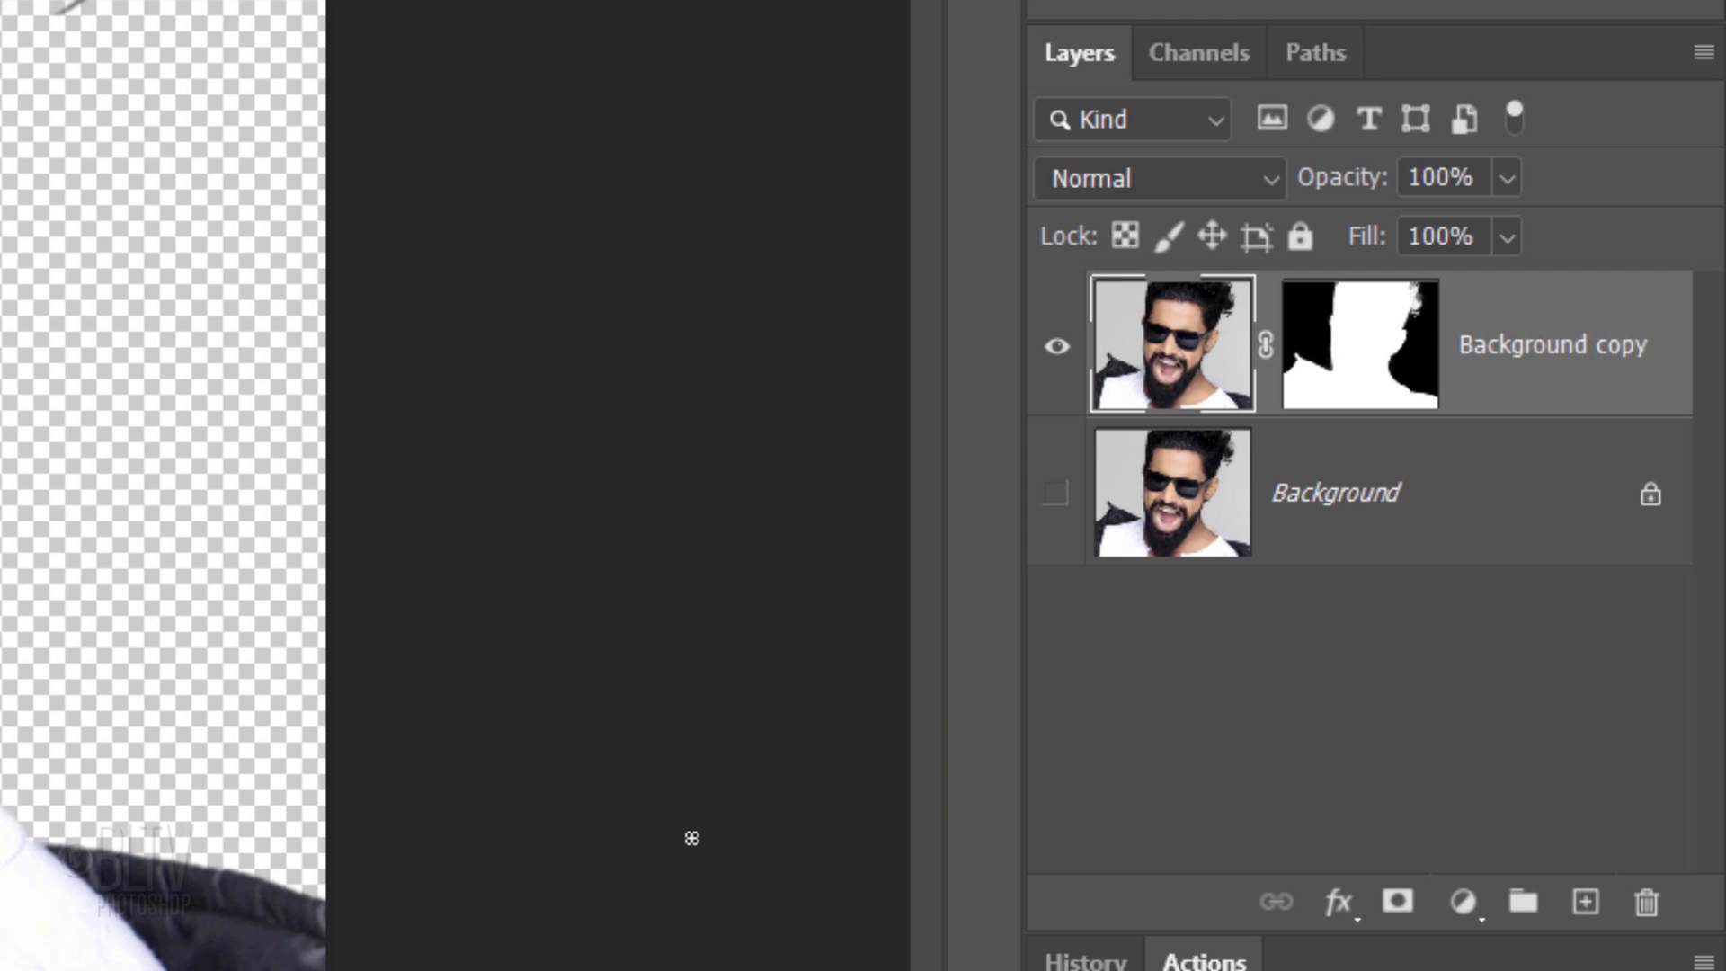
left_click(1583, 902, "ctrl")
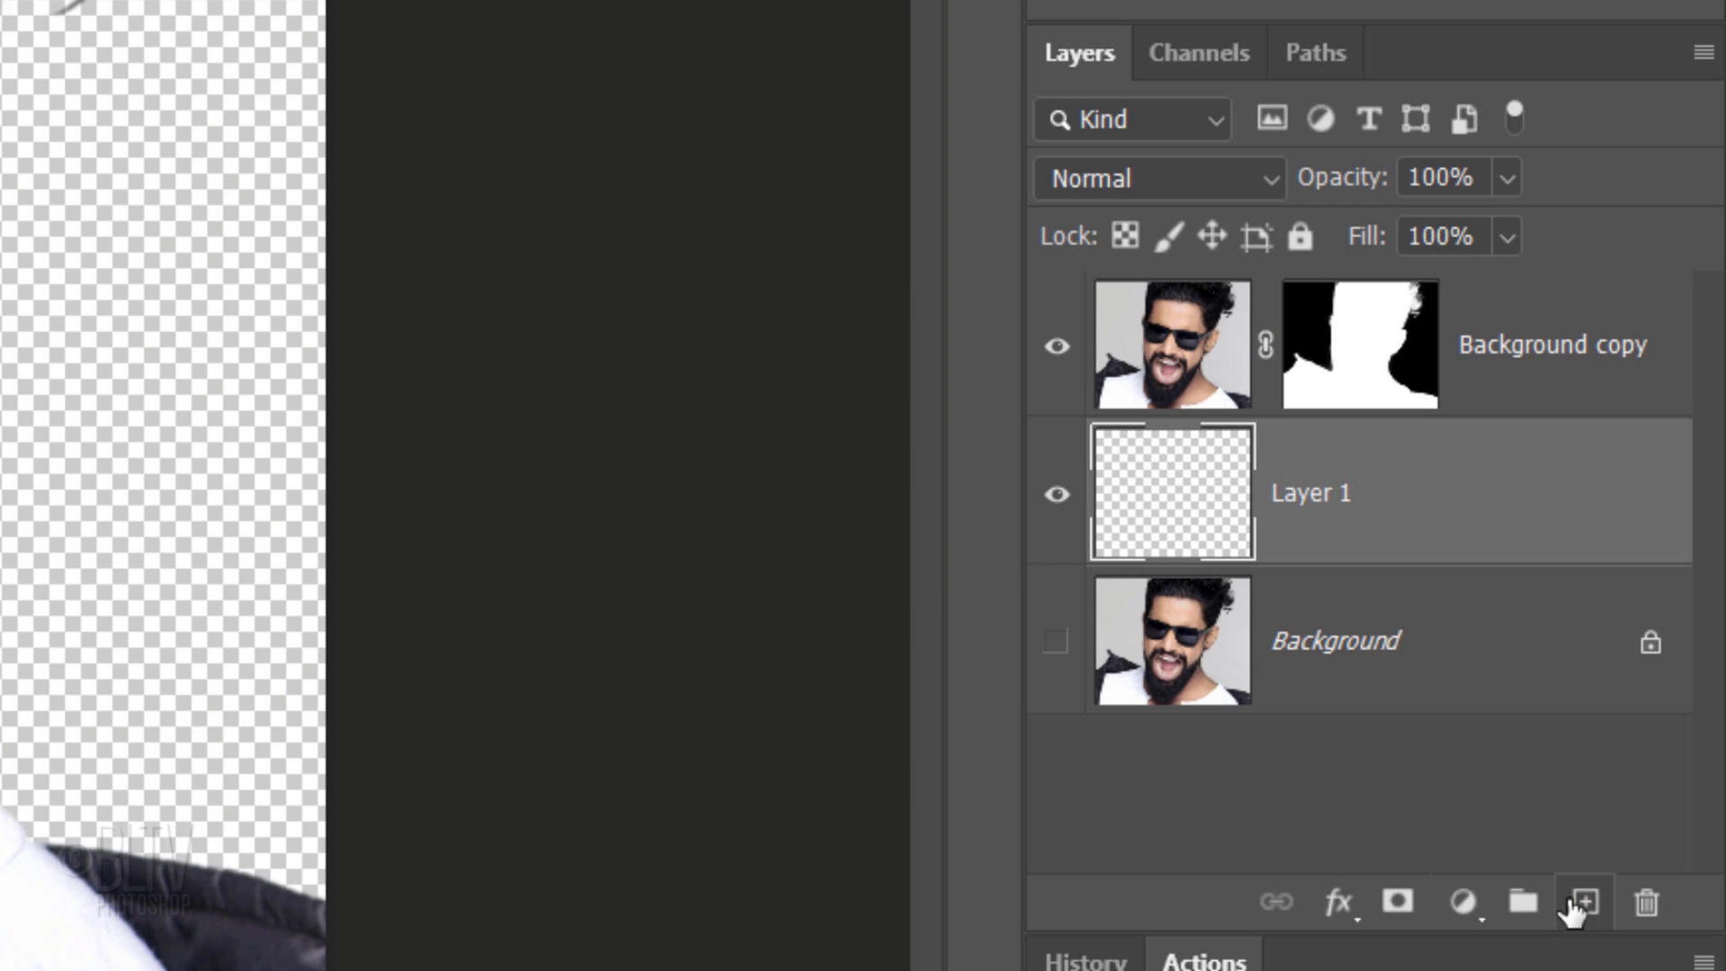
key("alt+Delete")
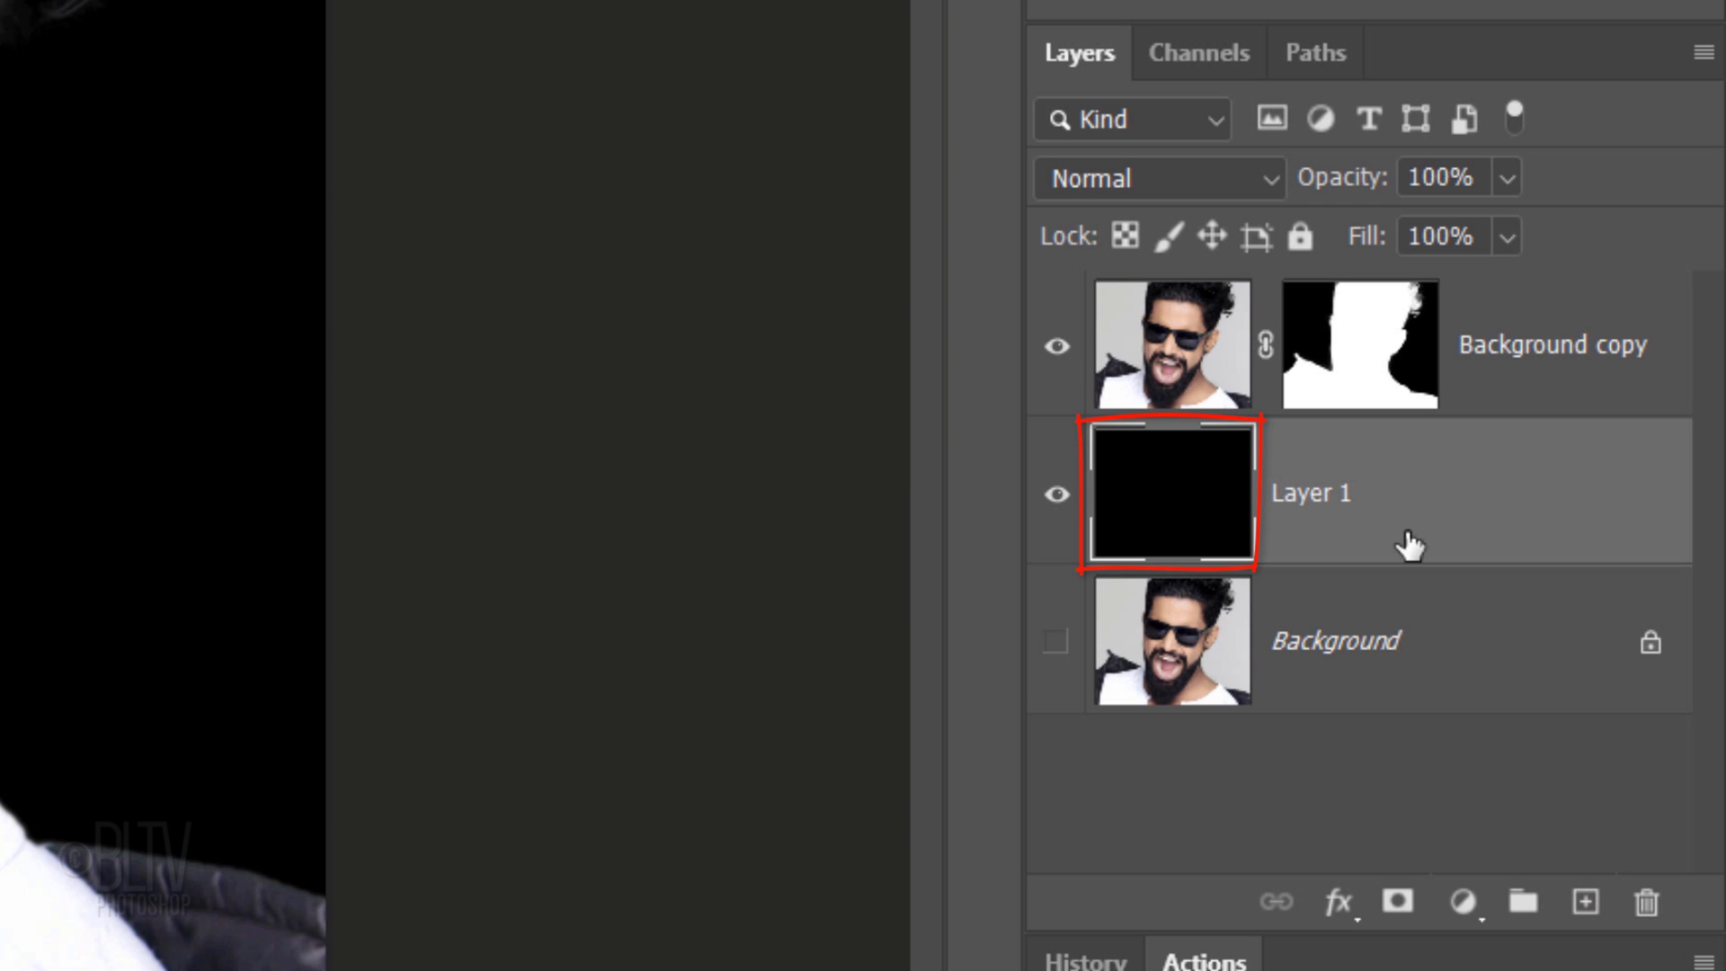
Step: Target the cut-out's layer mask and set up the Brush Tool at size 1400
left_click(1351, 348)
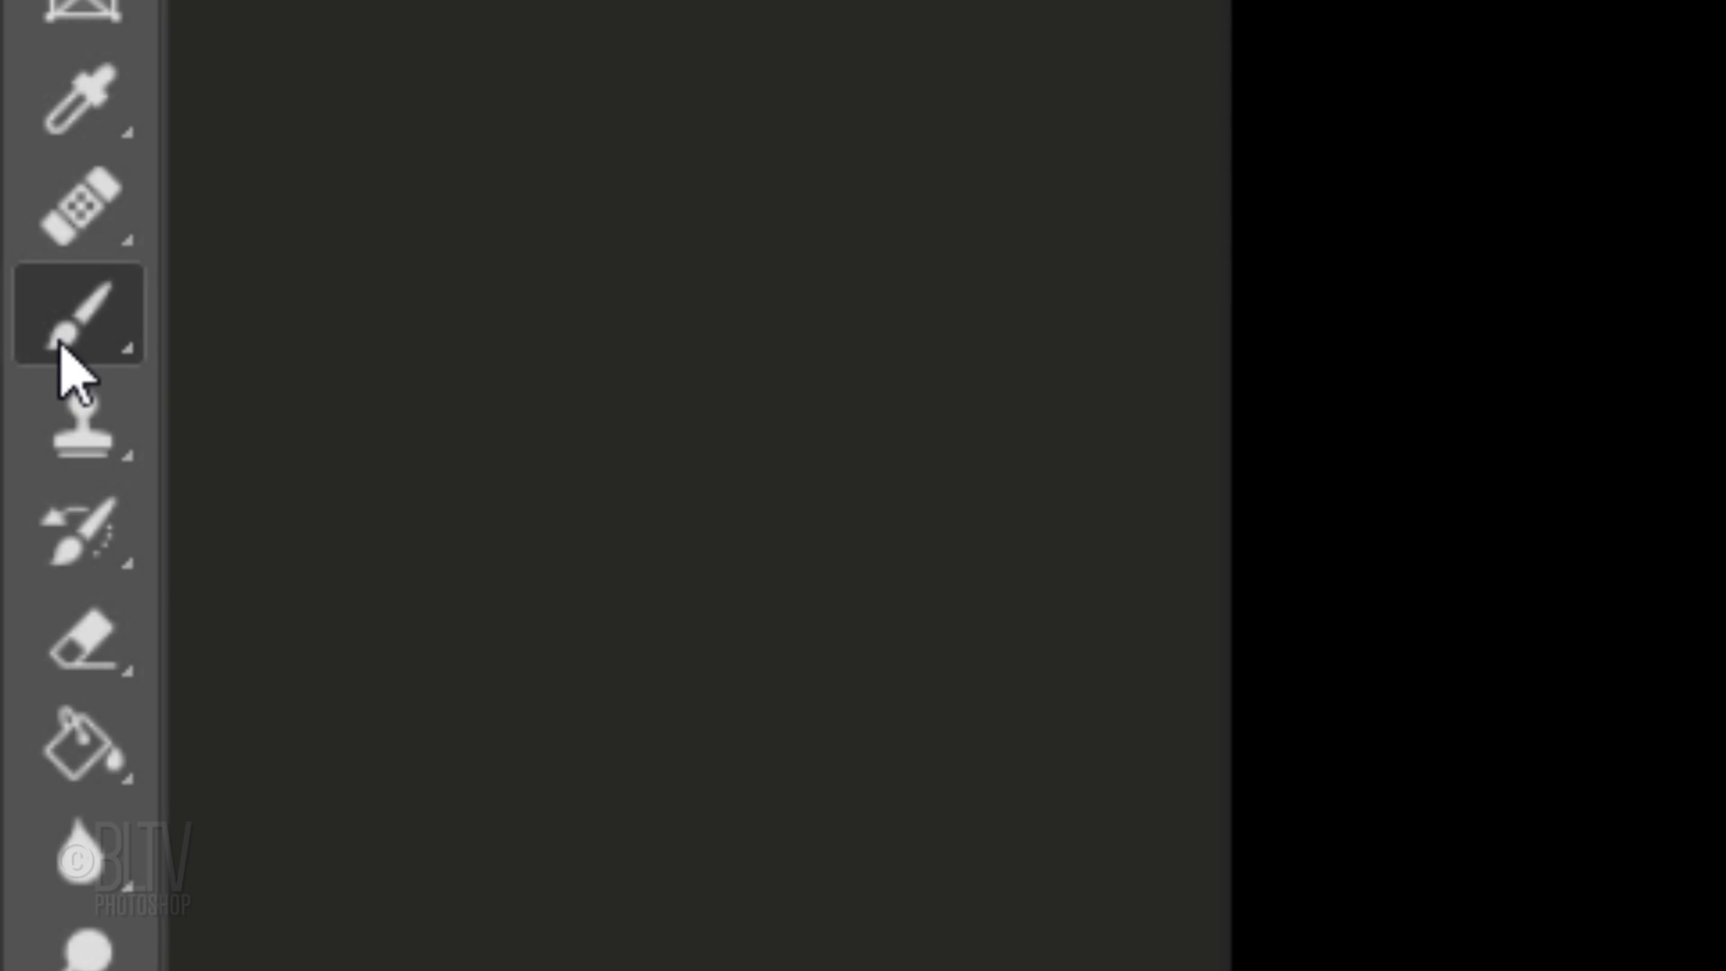
right_click(65, 342)
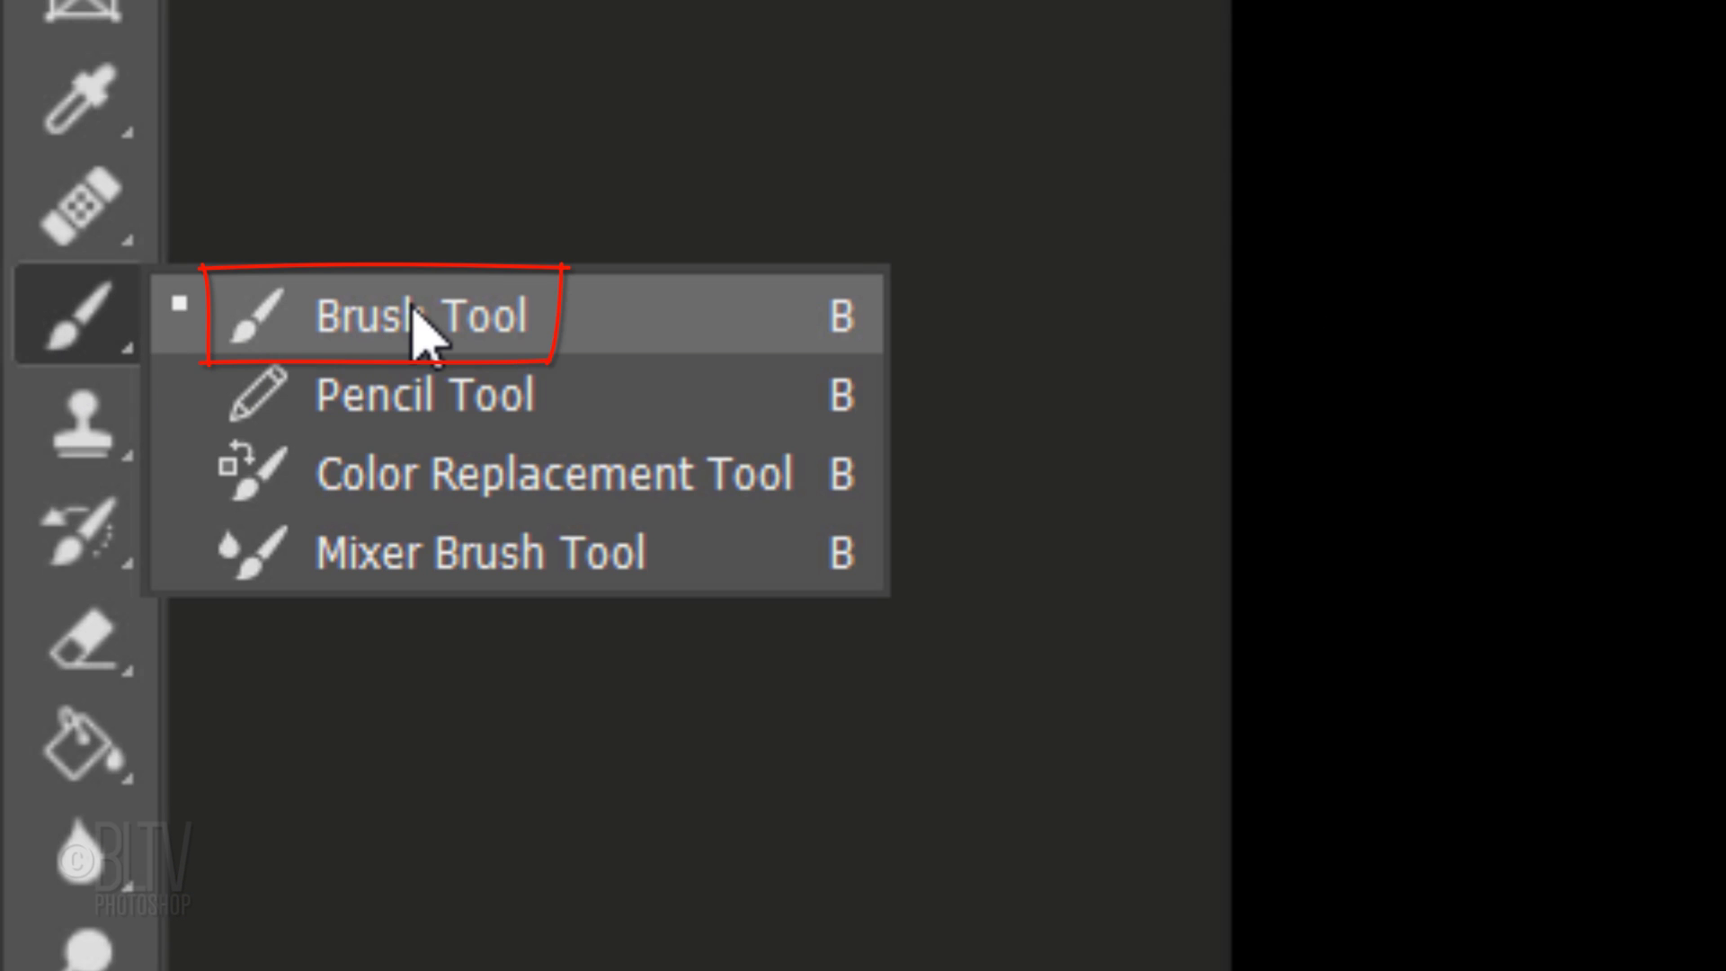
left_click(415, 315)
left_click(385, 113)
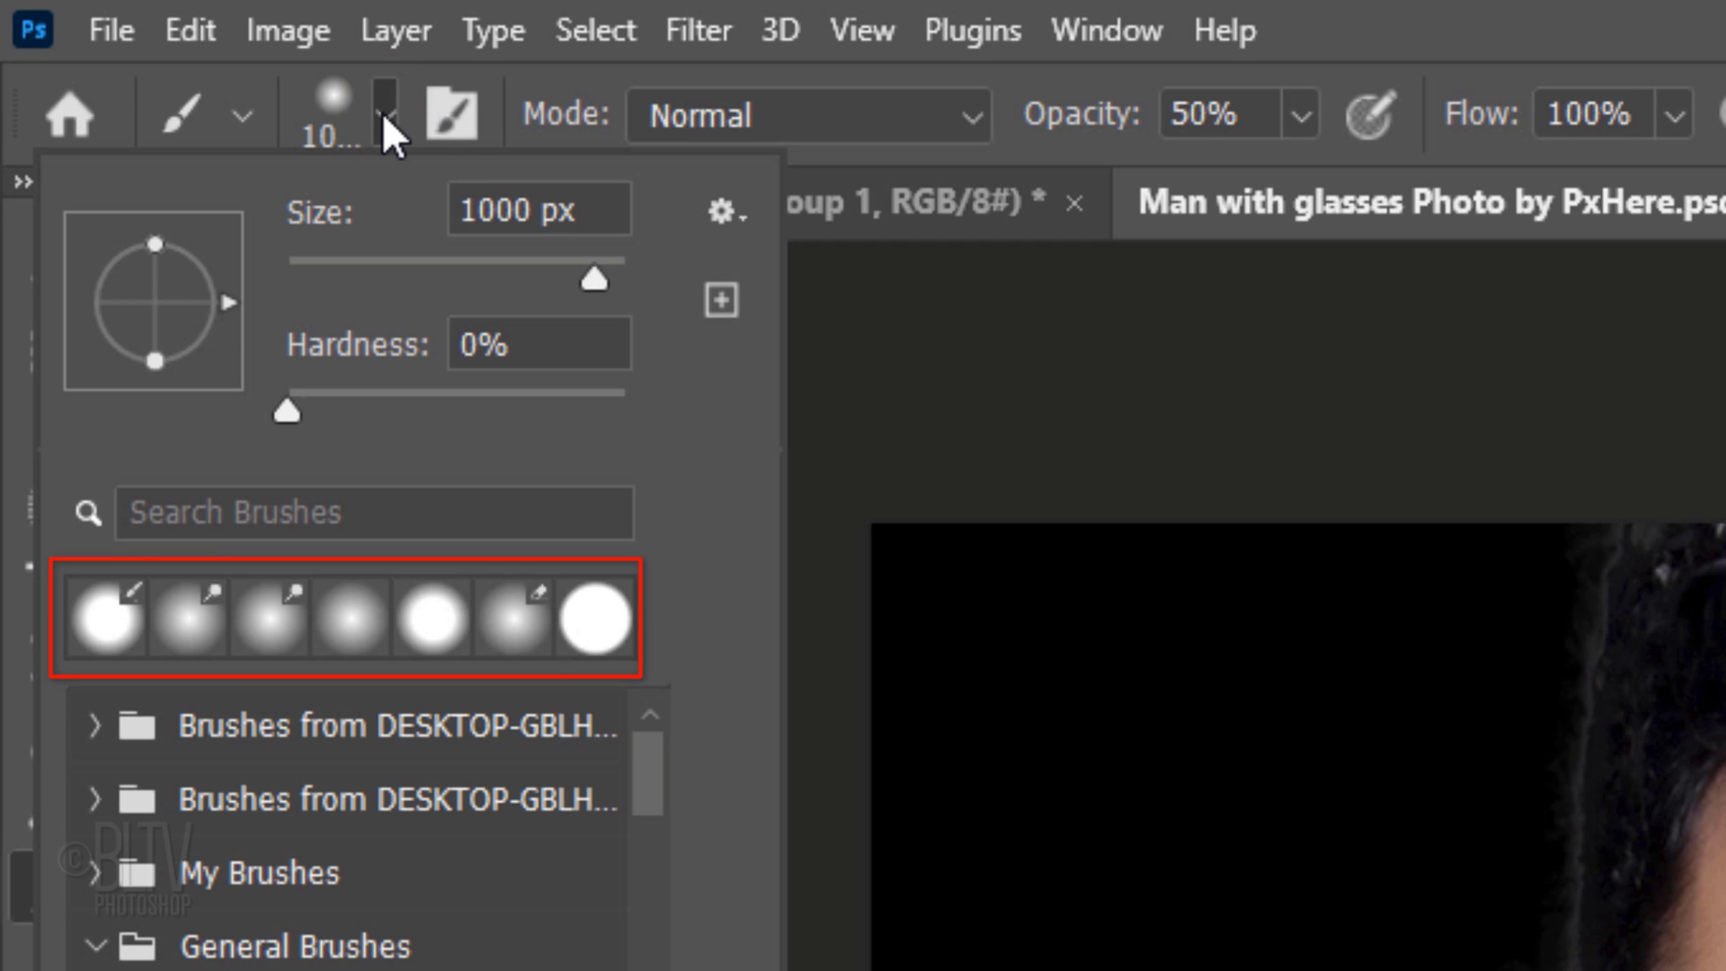
left_click_drag(533, 208, 395, 207)
type("1400")
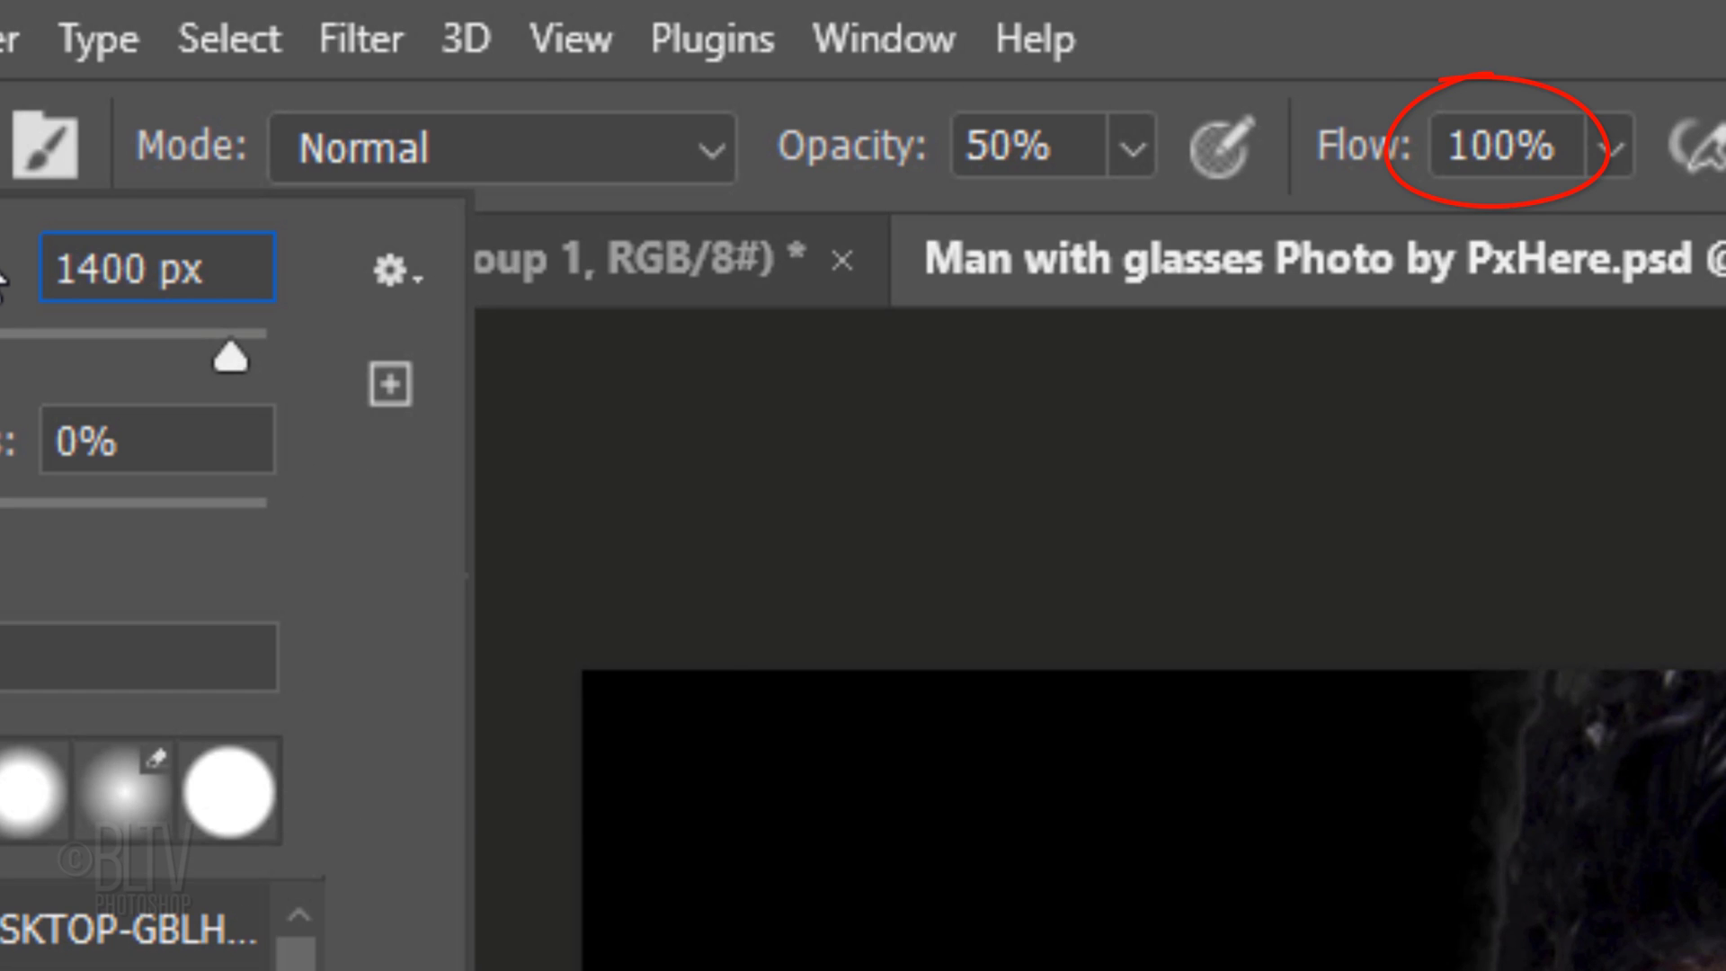
key("Return")
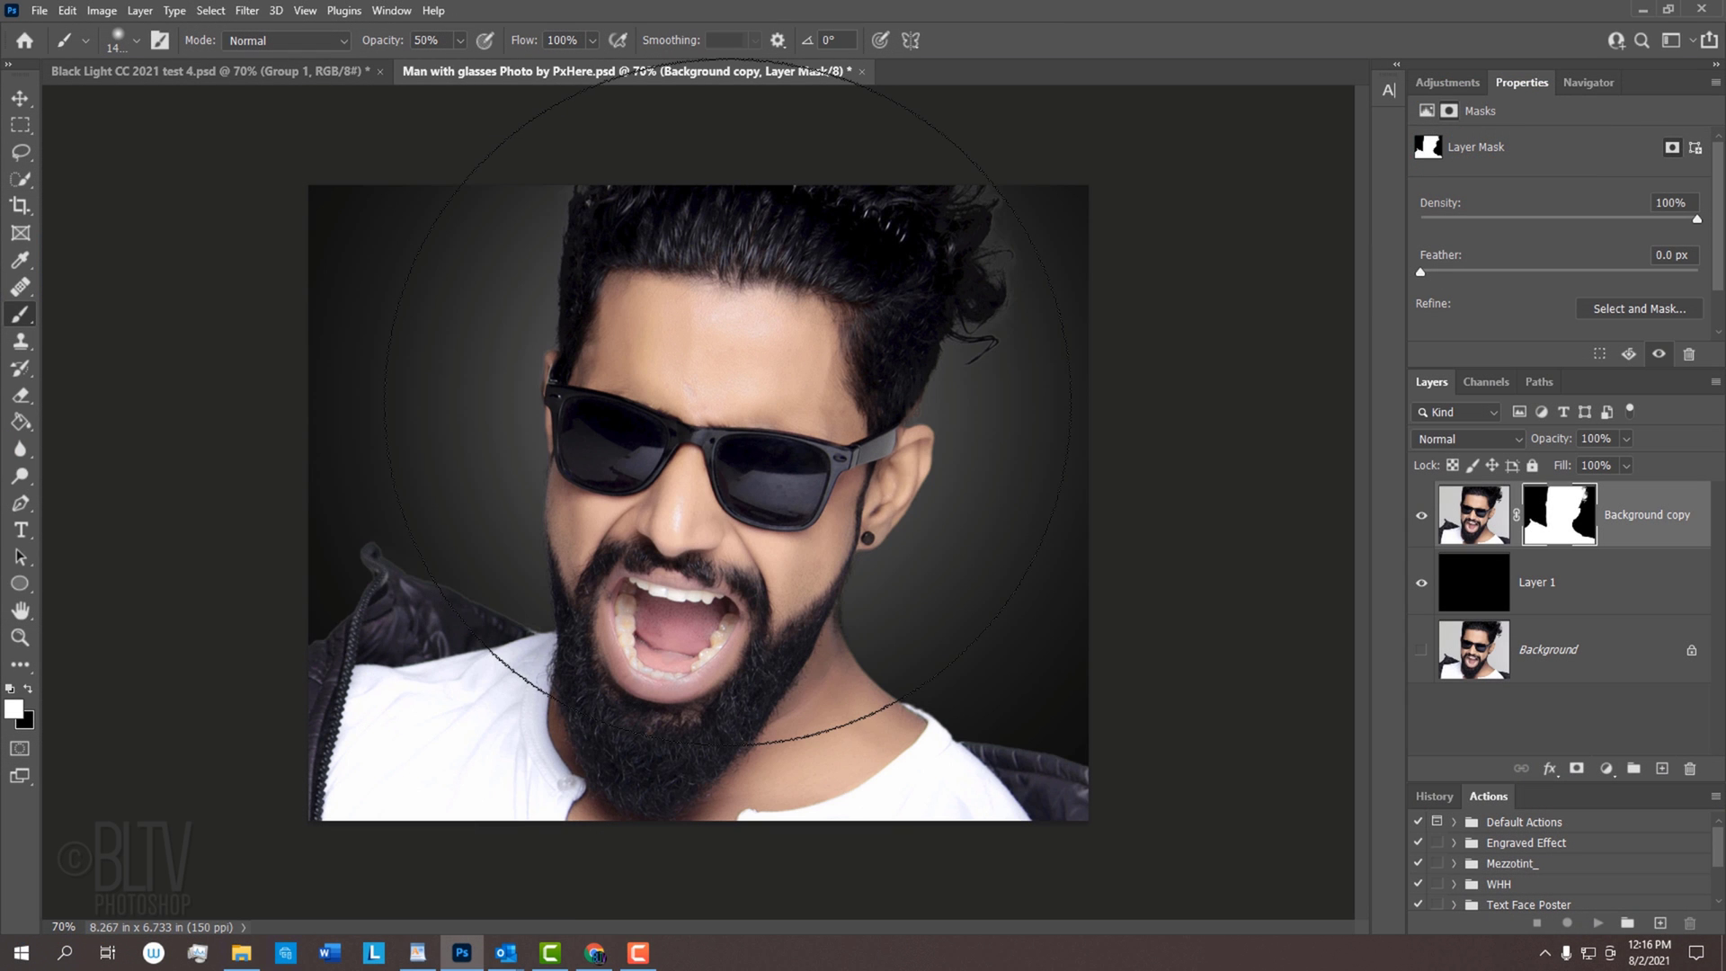
Step: Paint soft strokes into the mask around the head, then shrink the brush
left_click(727, 401)
left_click(726, 410)
key("bracketleft")
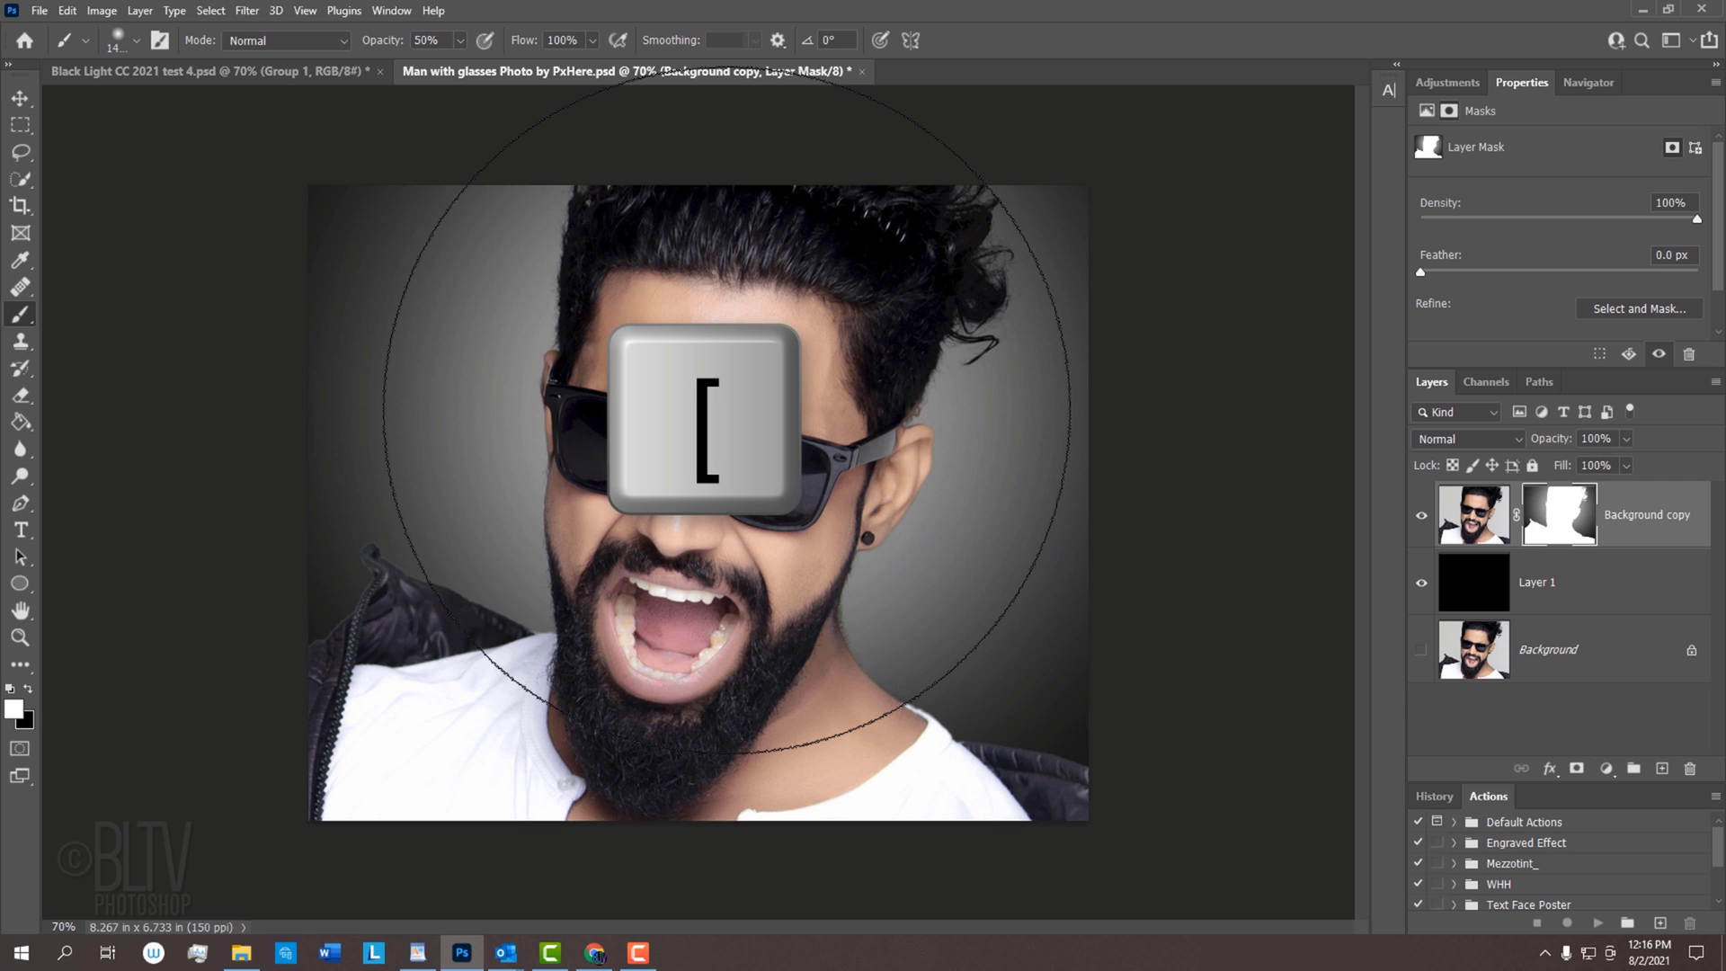
key("bracketleft")
key("bracketleft")
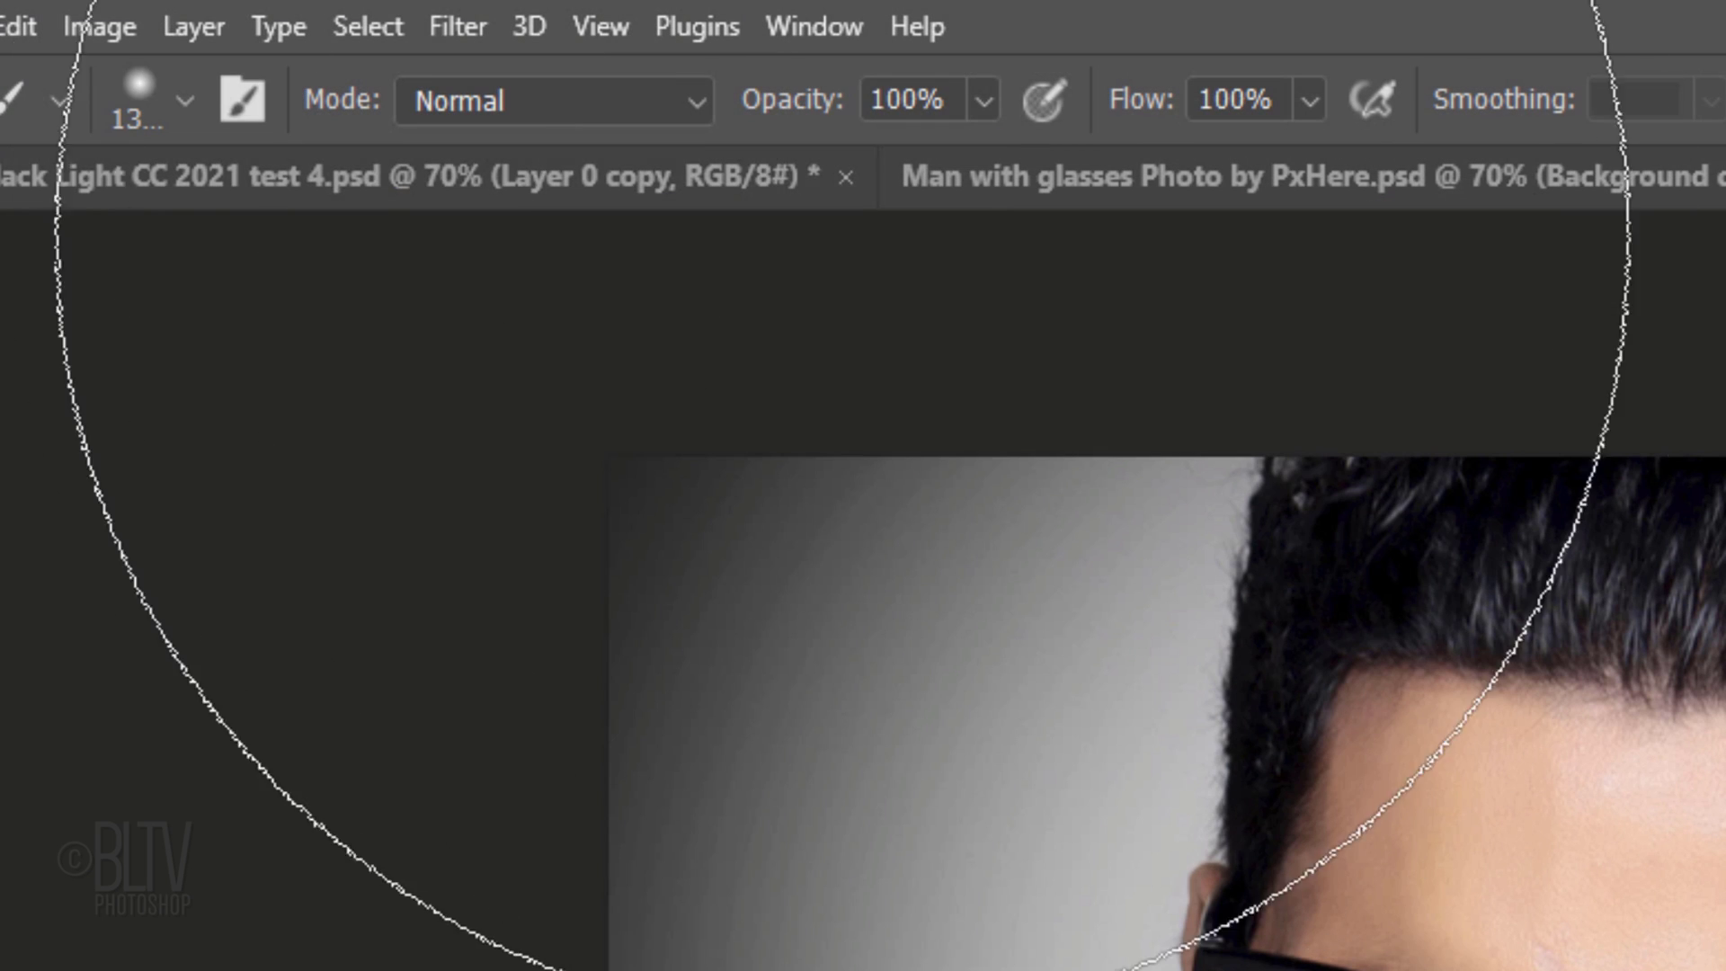
Step: Apply Distort > Diffuse Glow with Graininess 0, Glow Amount 2 and Clear Amount 10
left_click(455, 27)
mouse_move(502, 759)
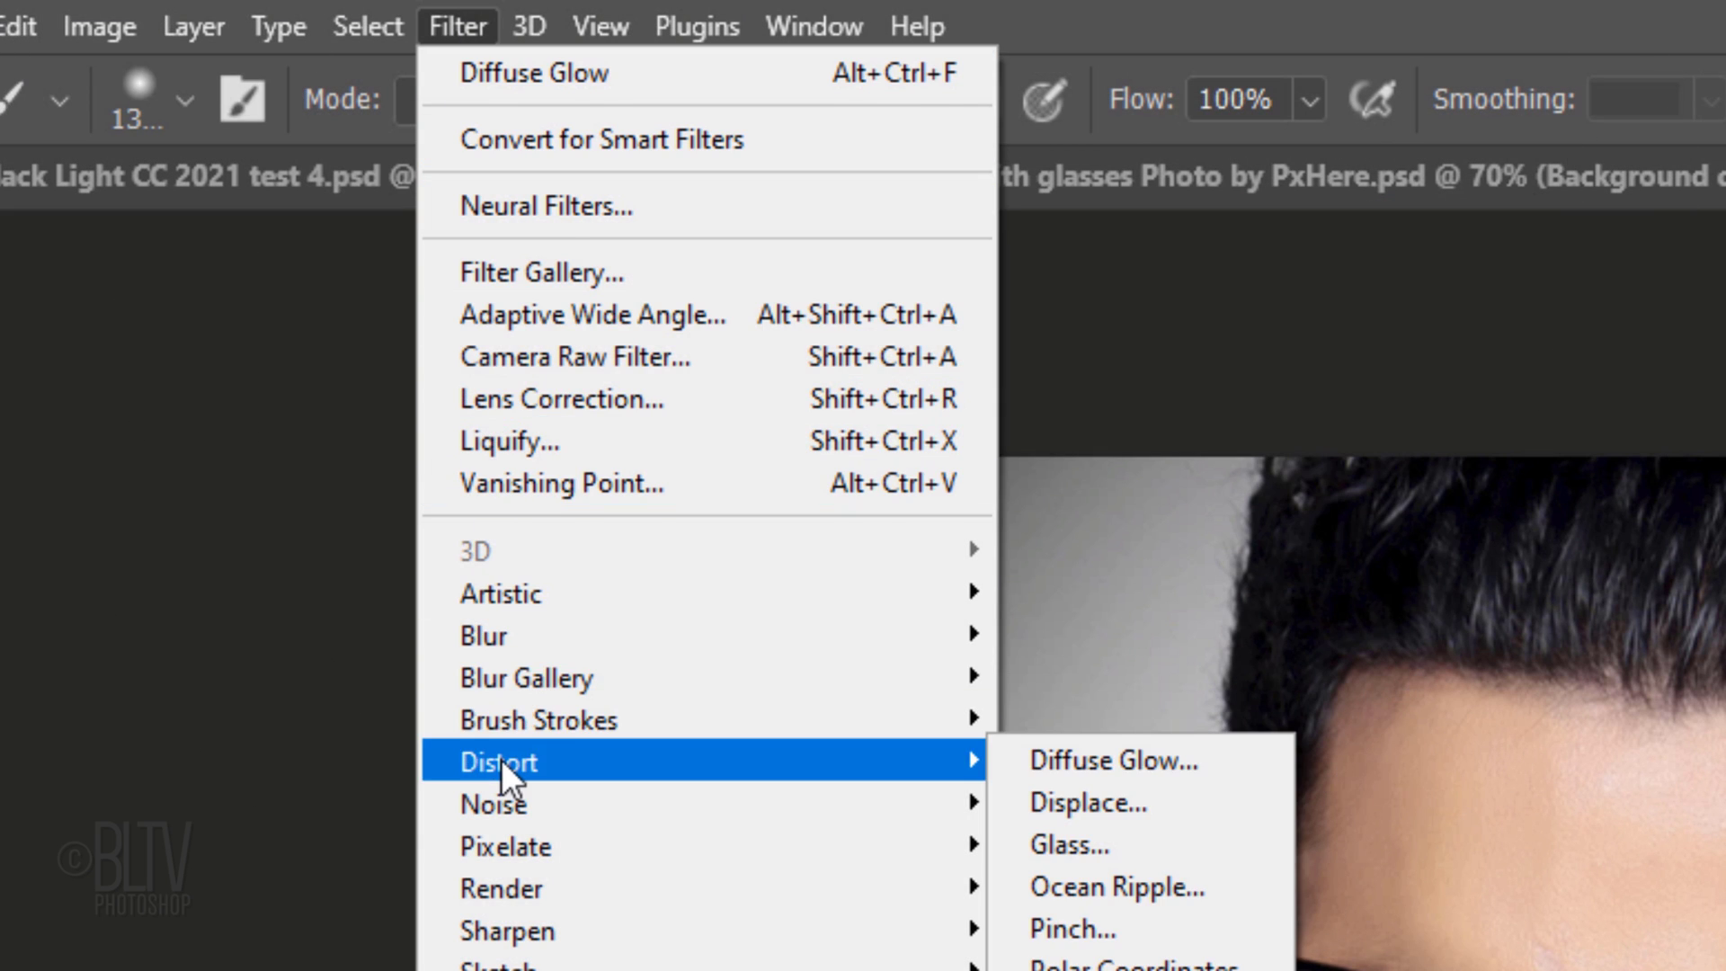
left_click(599, 763)
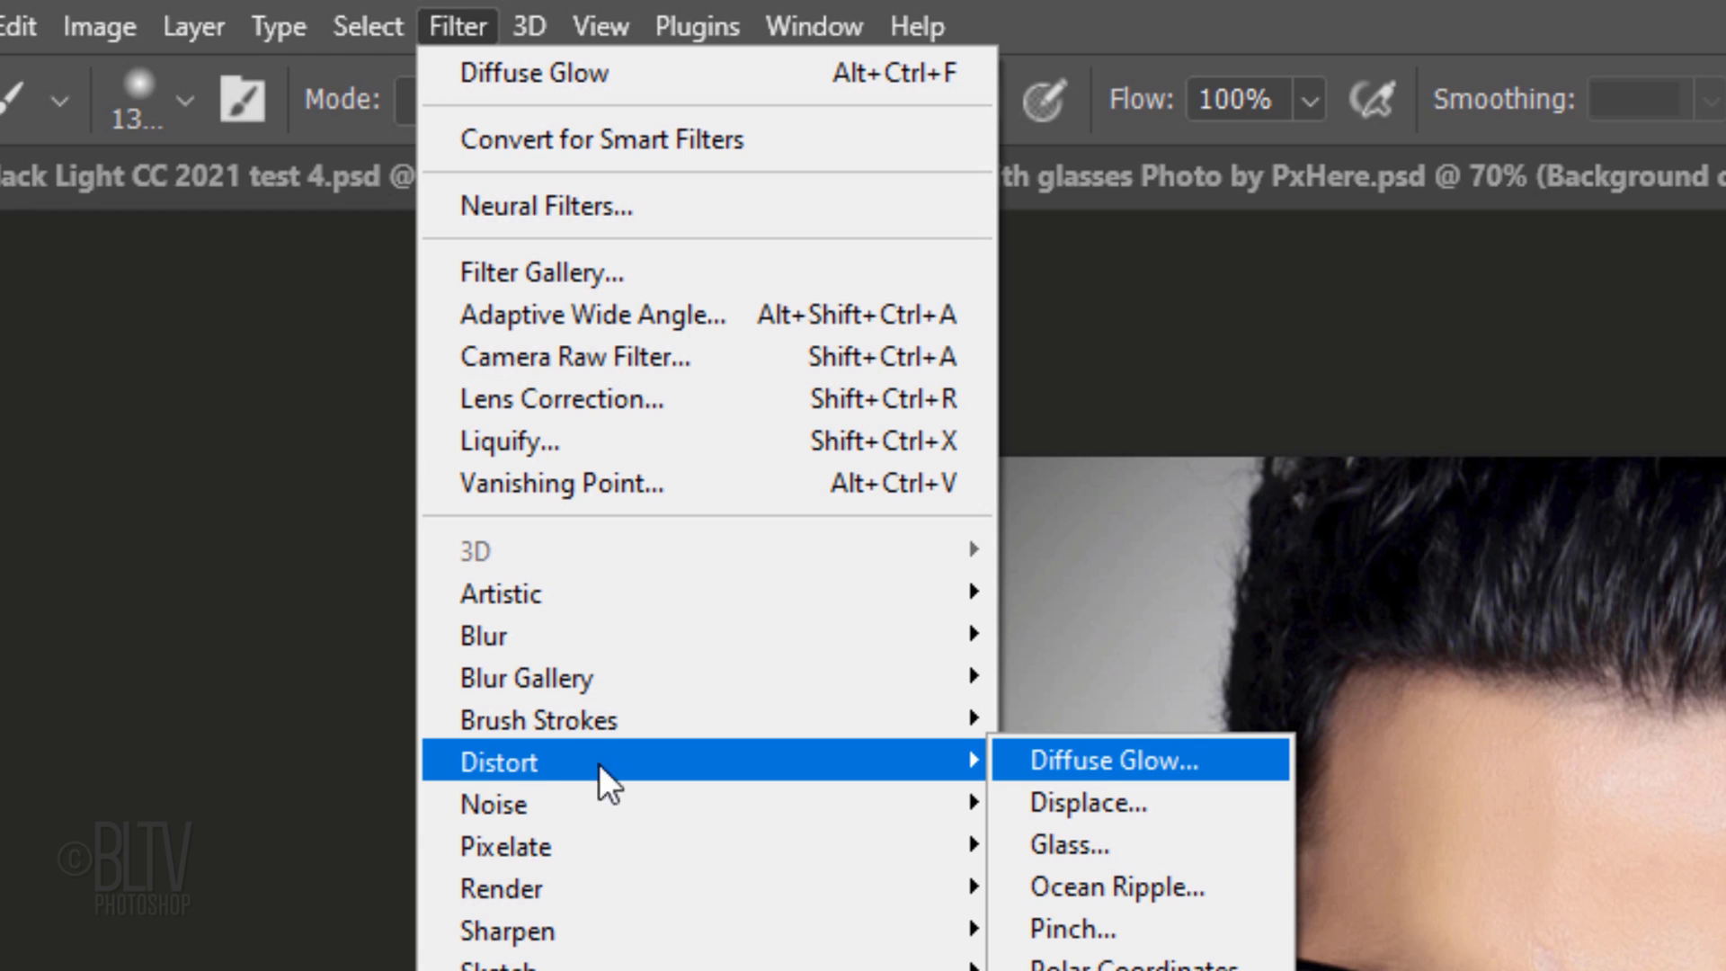
left_click(1084, 759)
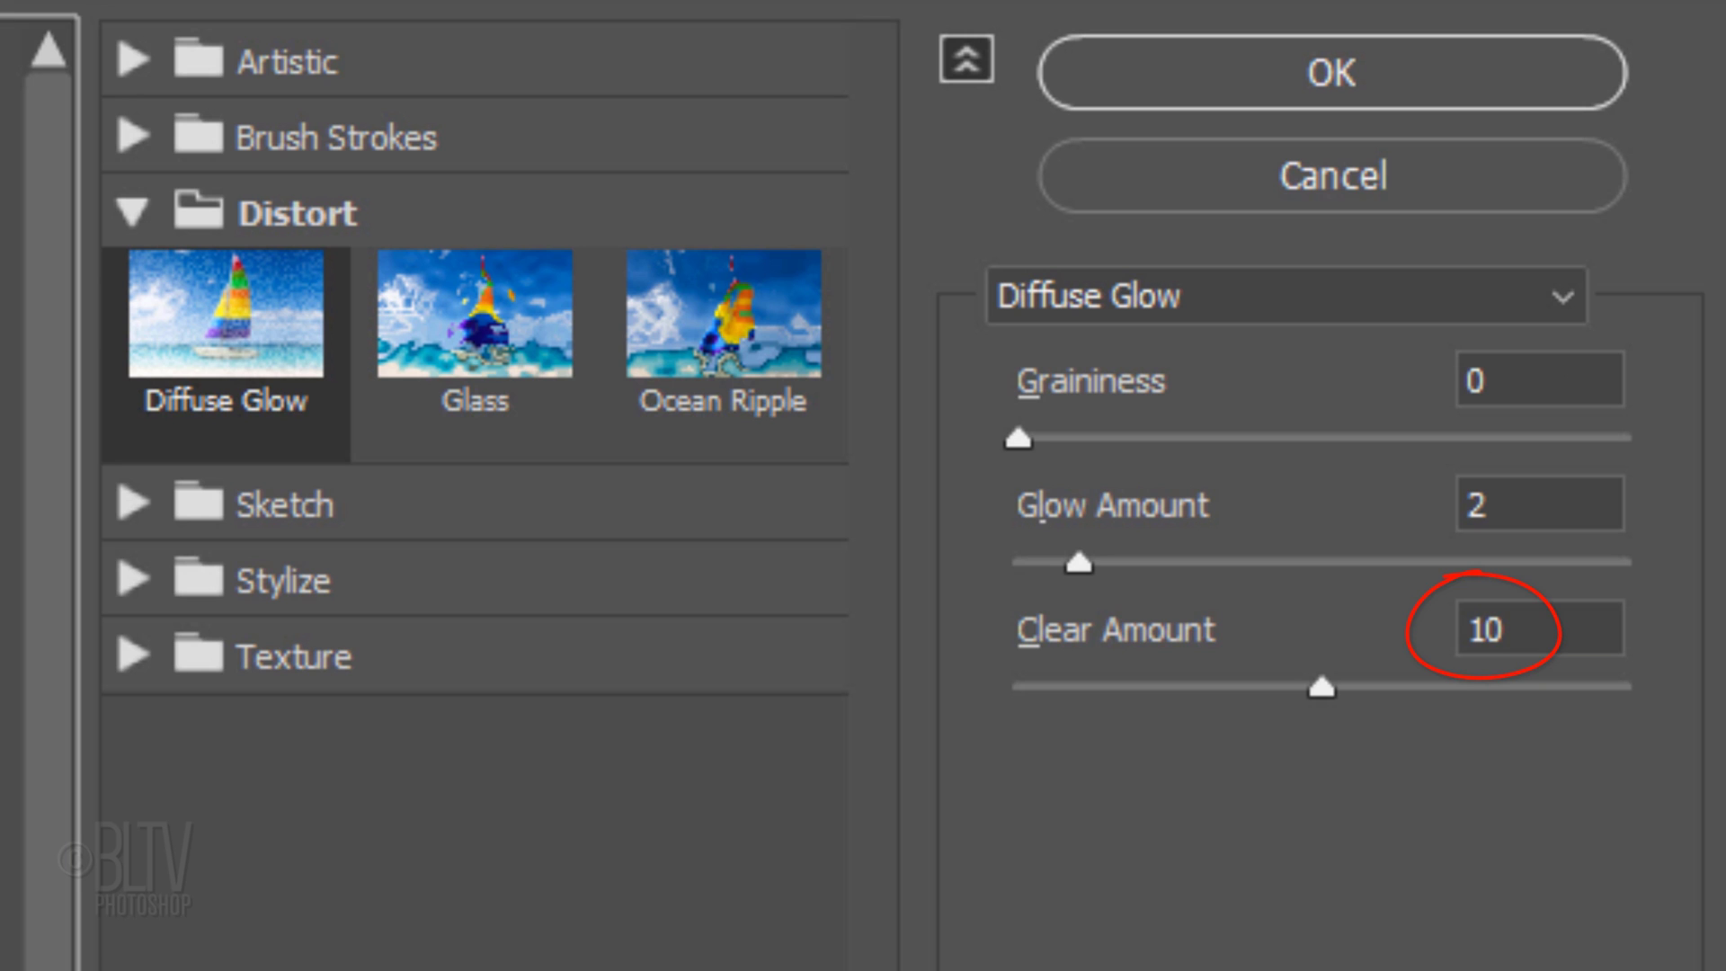
left_click(1330, 106)
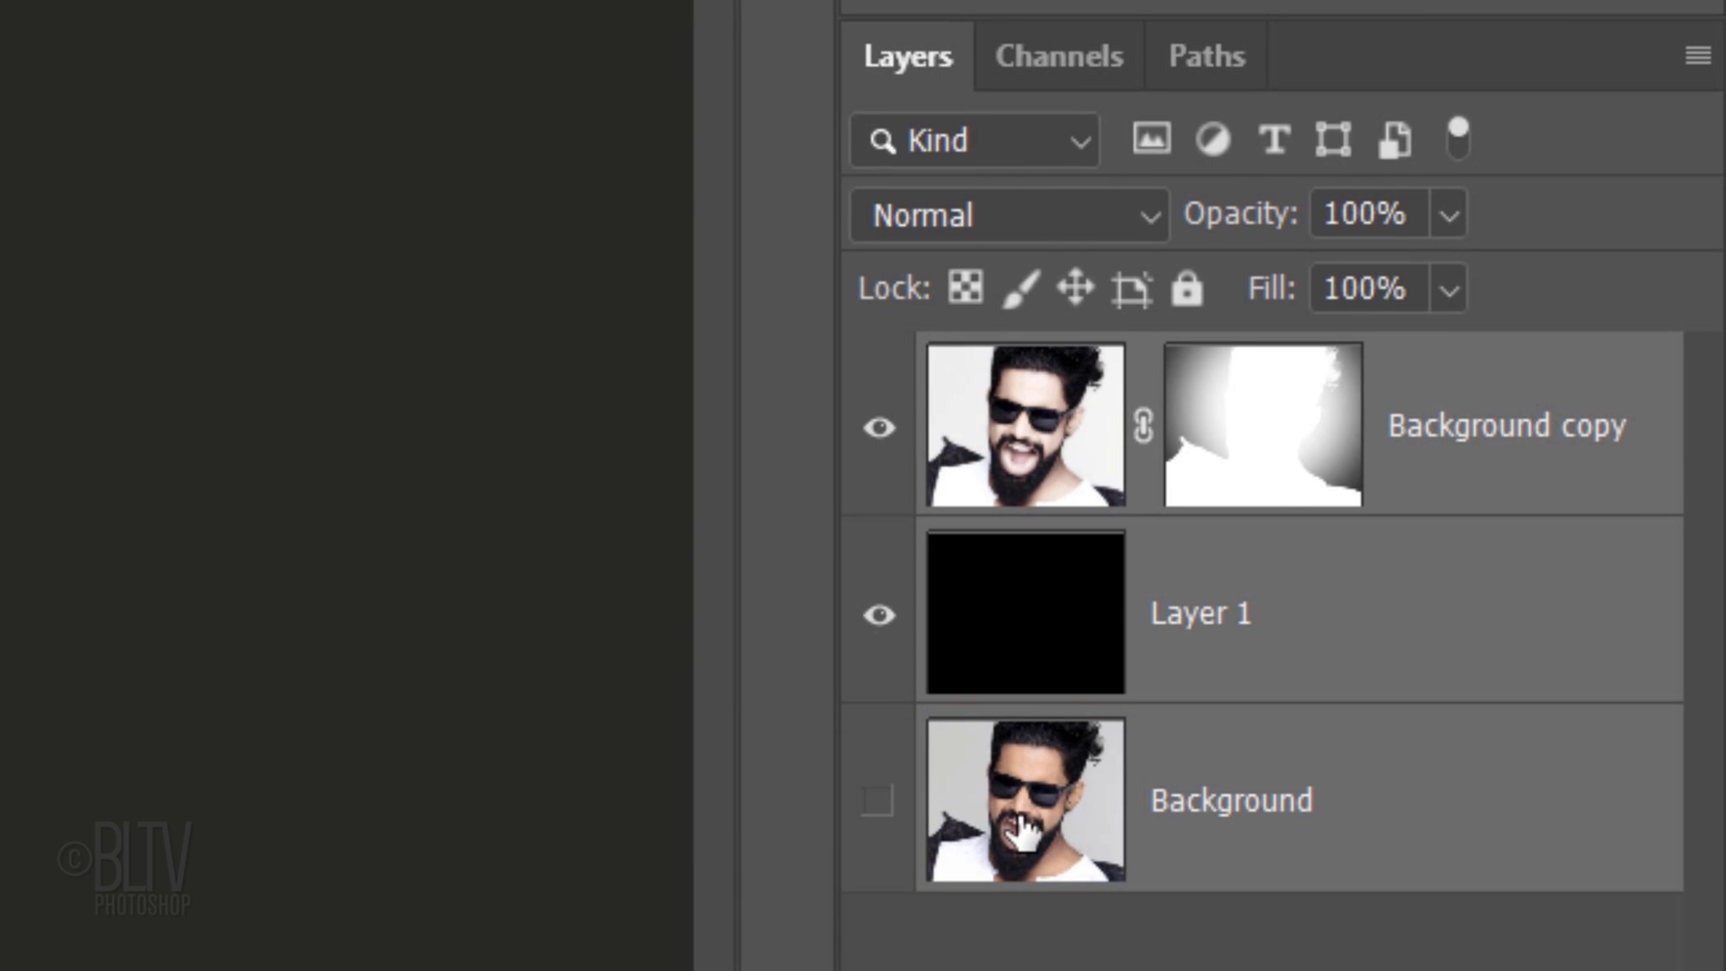
Step: Convert the layers into one Smart Object from the Layers panel menu
left_click(1695, 61)
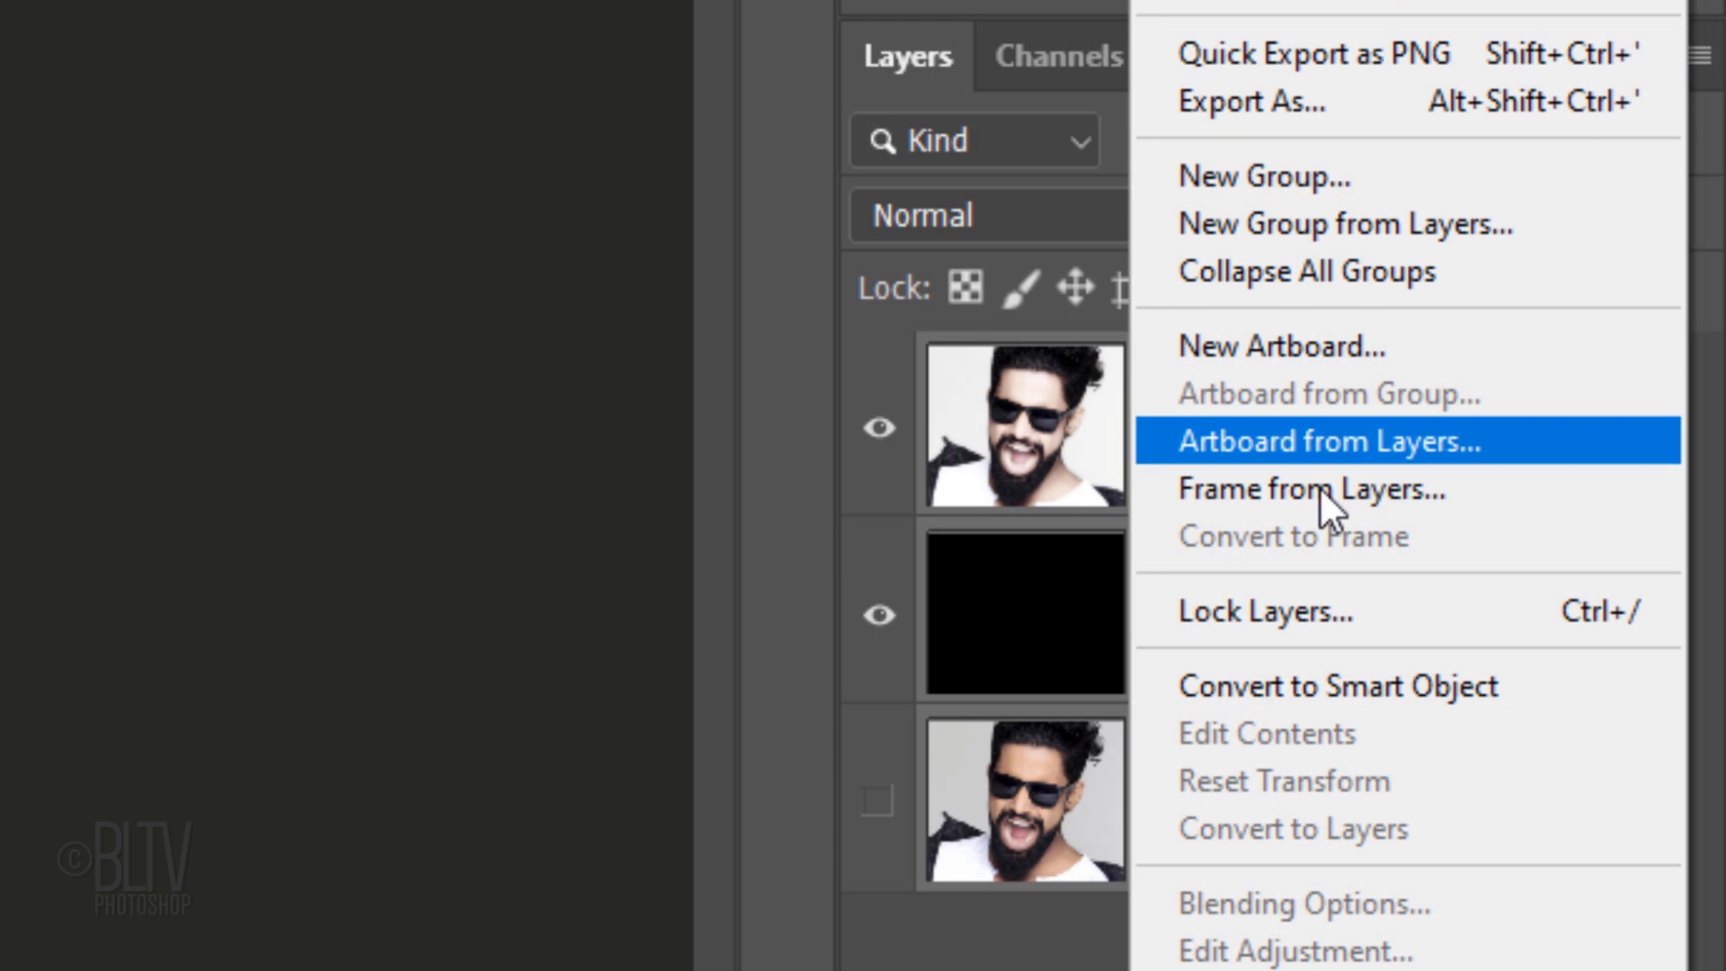
left_click(1291, 685)
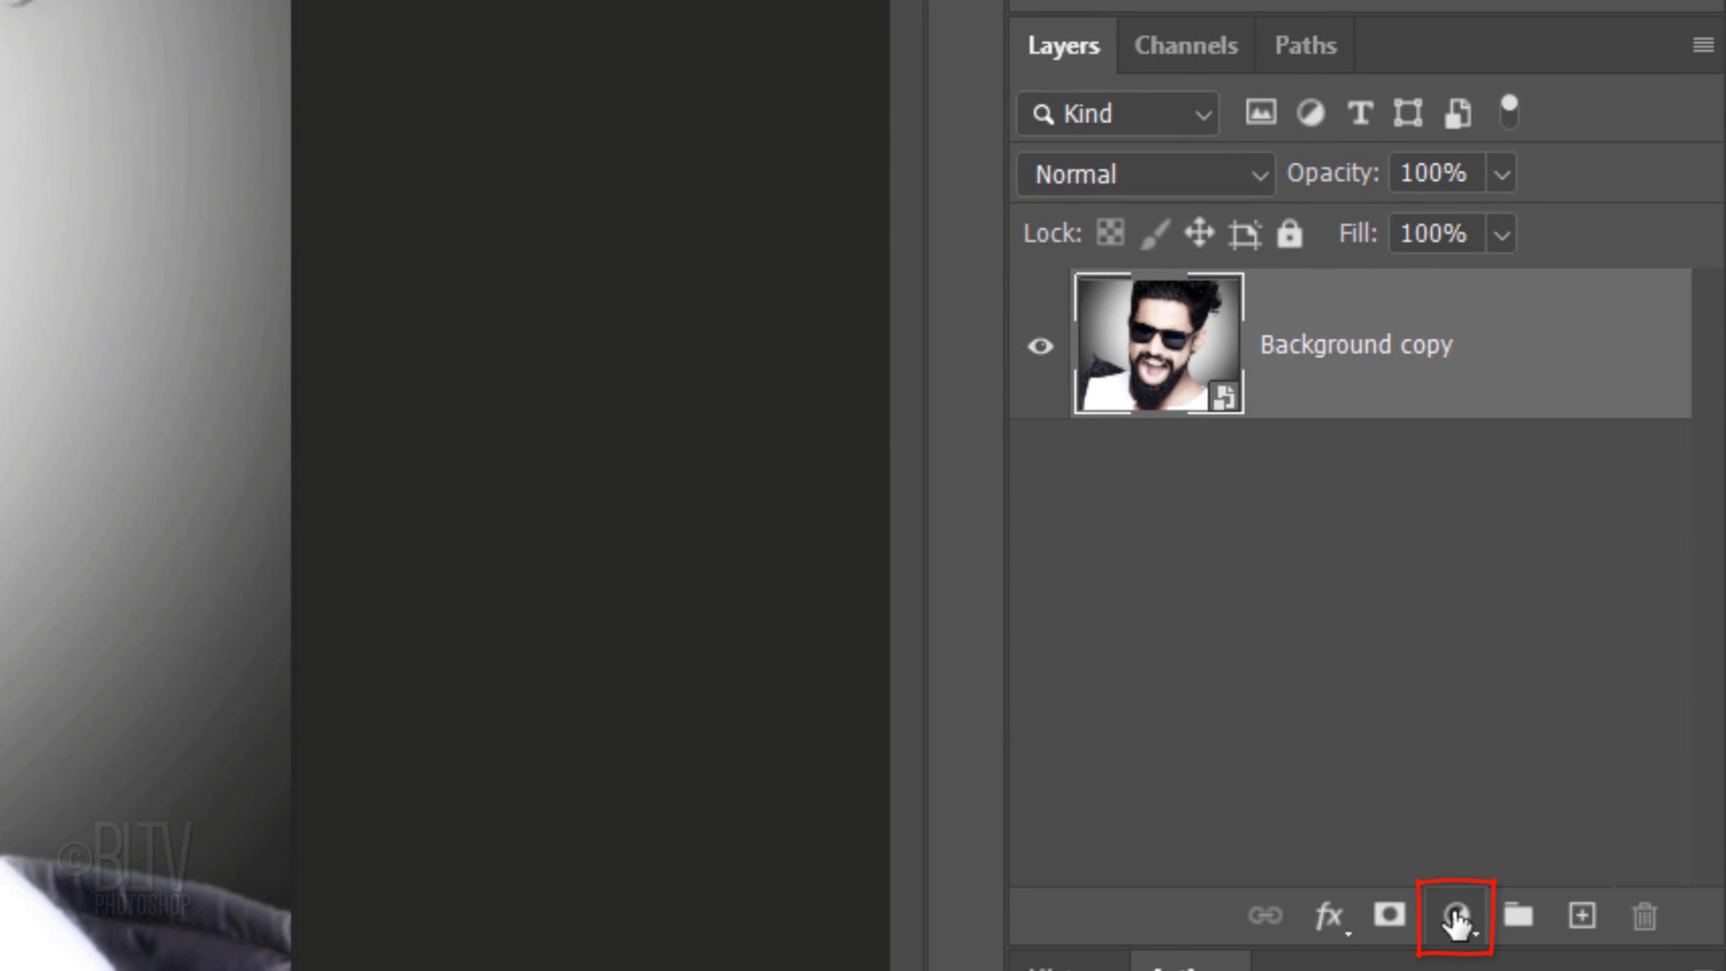
Step: Add a Brightness/Contrast adjustment layer with Brightness -150 and Contrast 100
left_click(1454, 917)
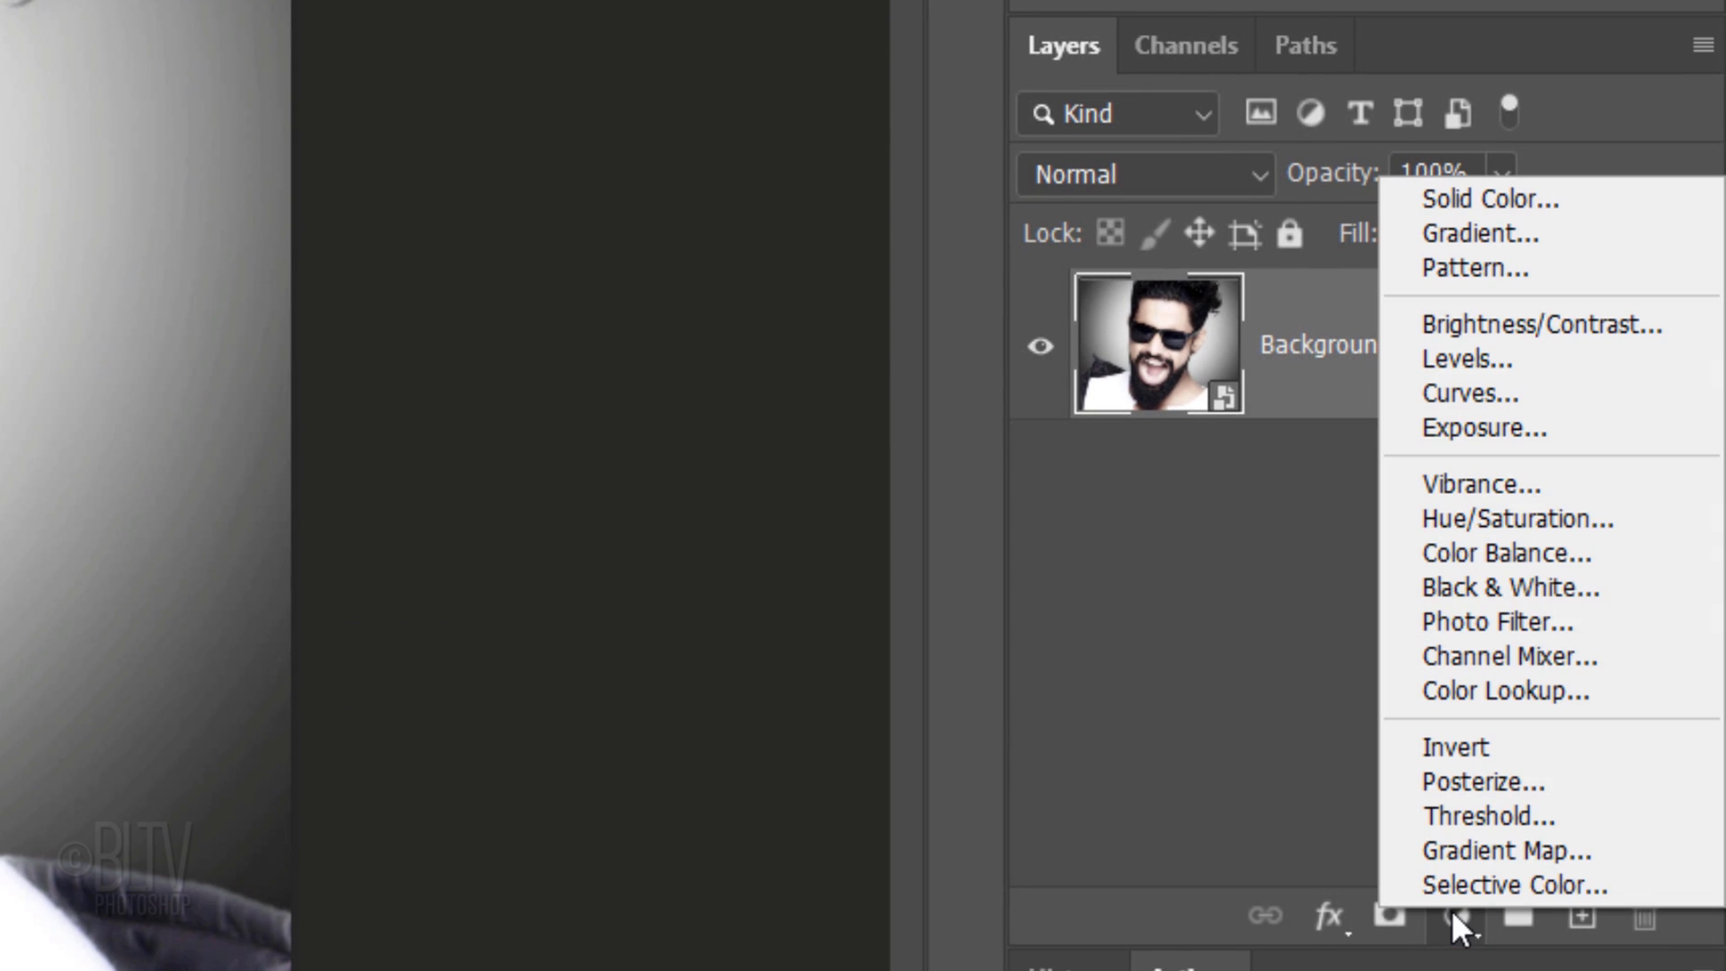
left_click(1496, 328)
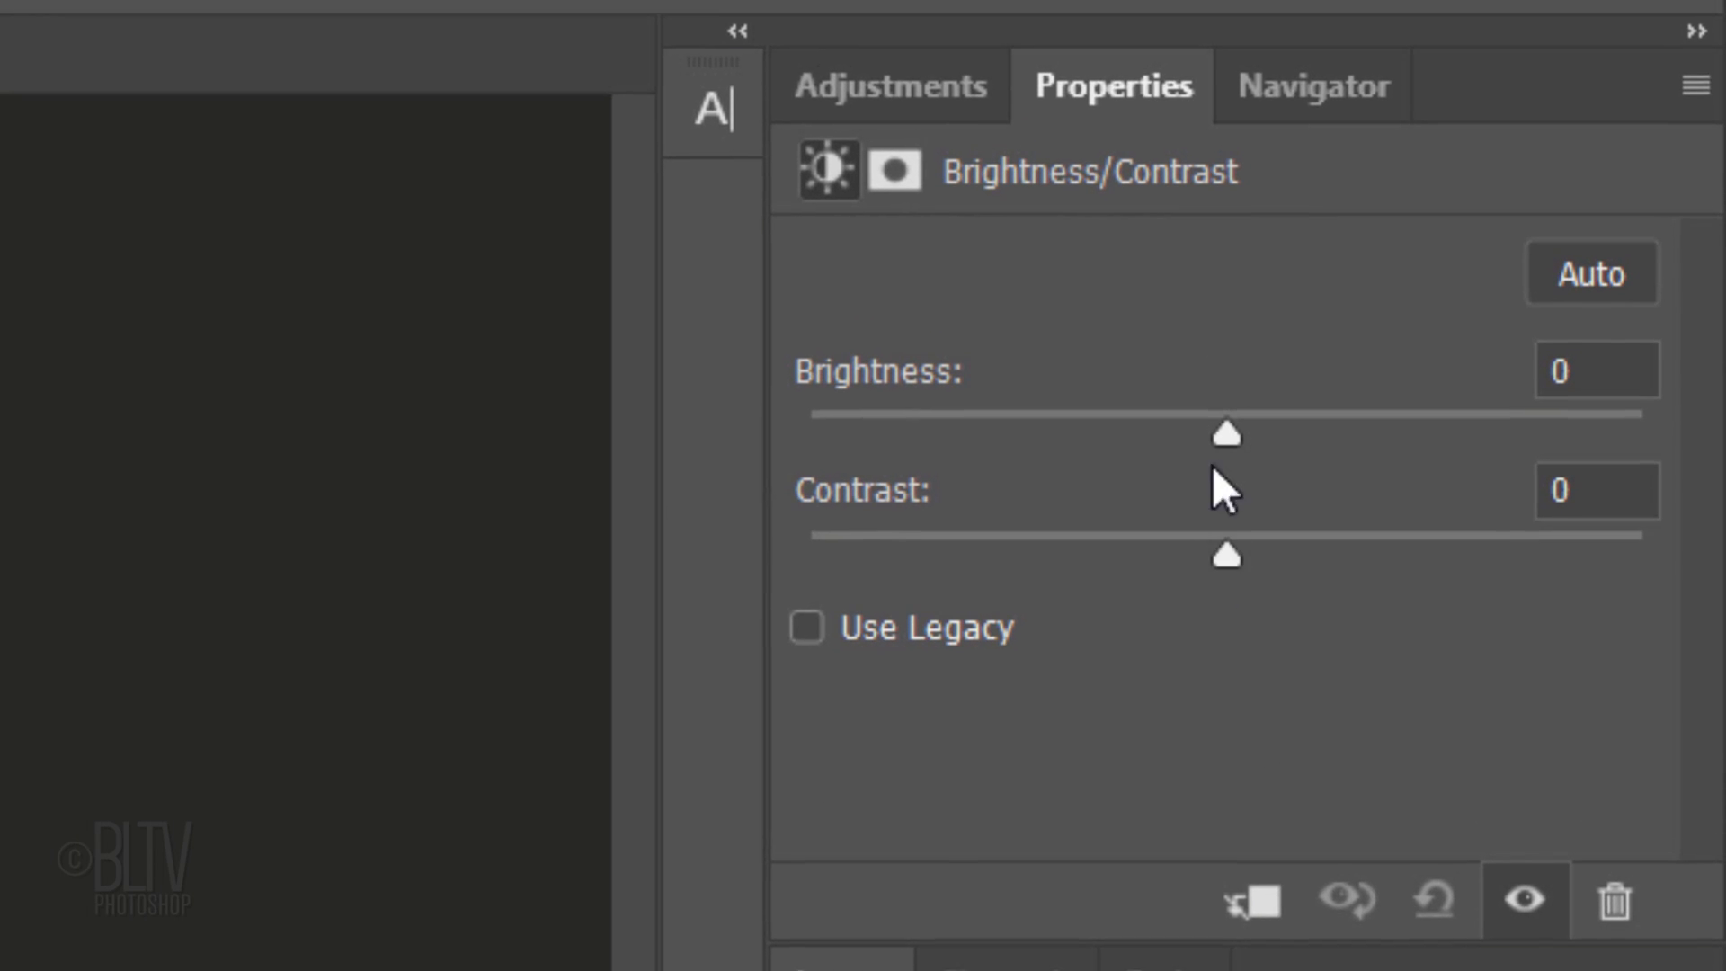
left_click_drag(1226, 428, 726, 408)
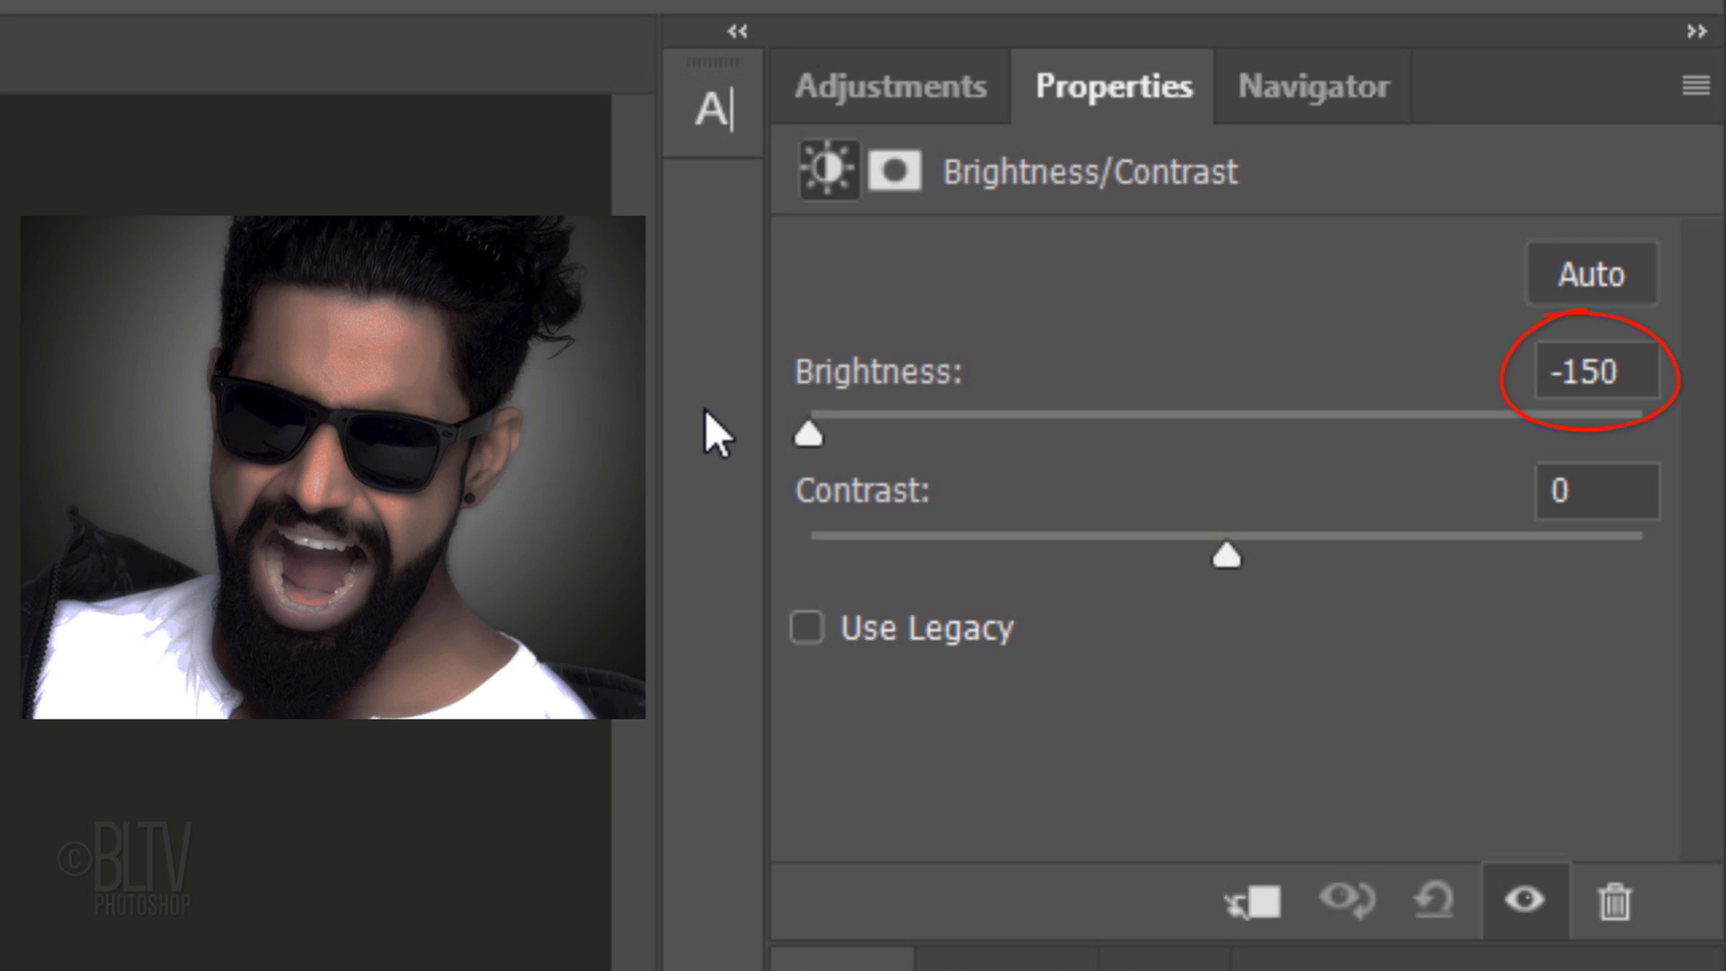
left_click_drag(1226, 550, 1641, 555)
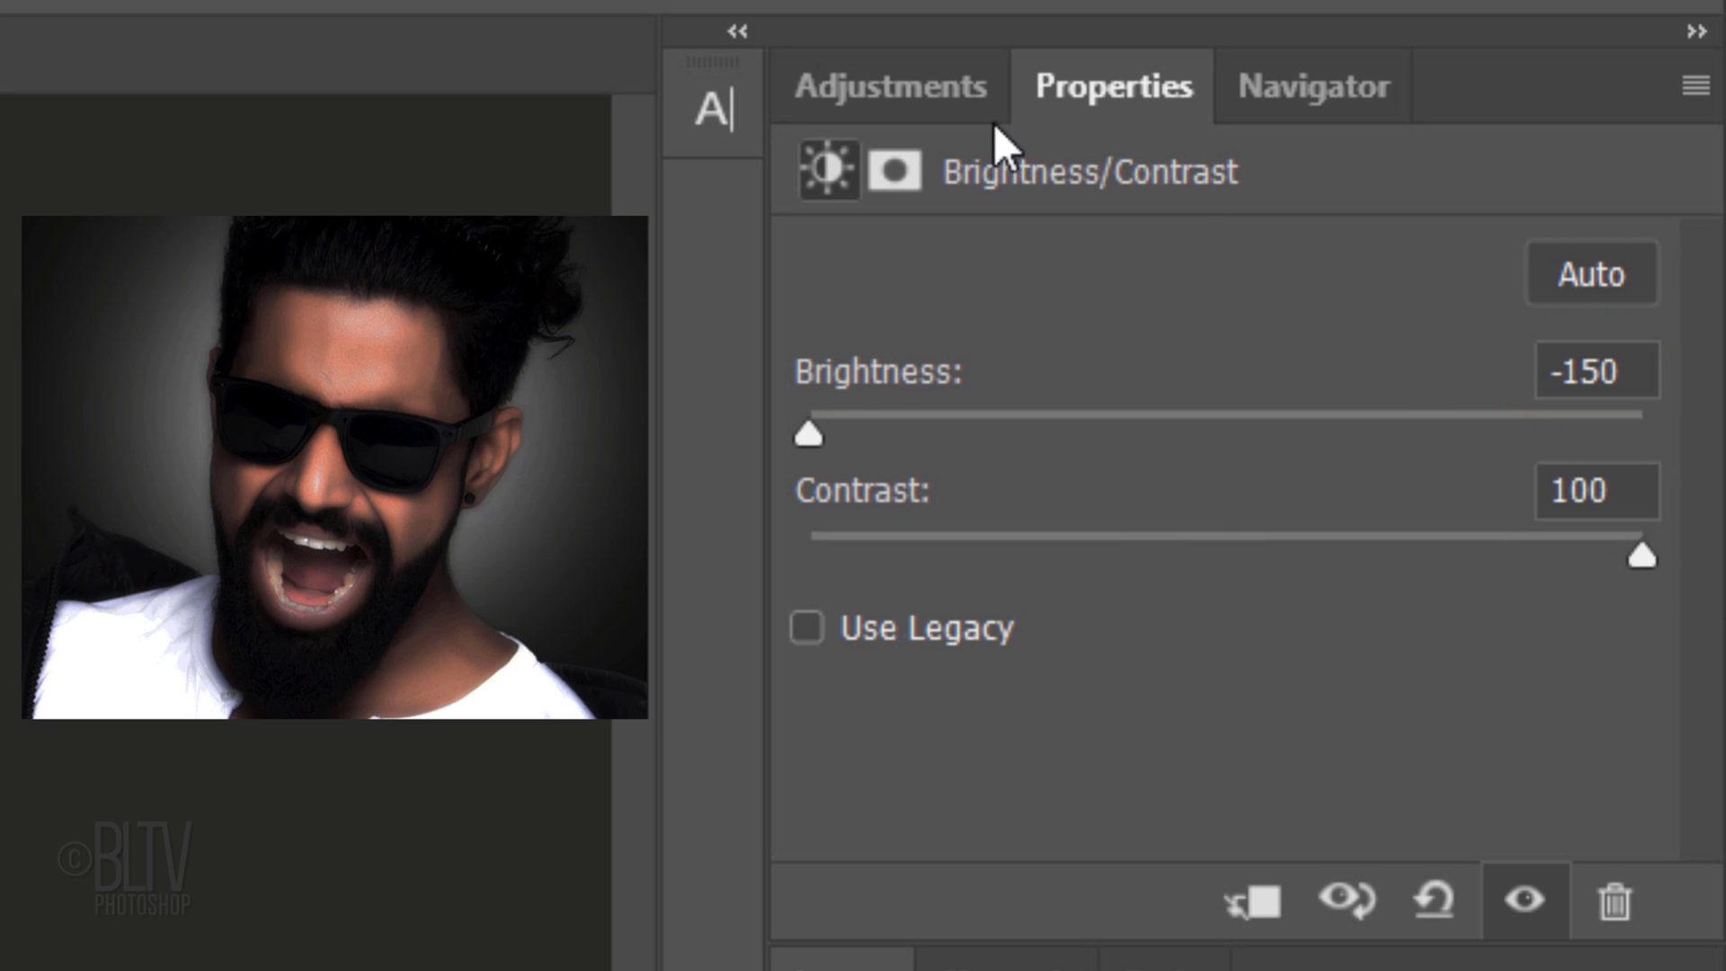
Step: Add a Hue/Saturation adjustment with Colorize on: Hue 220, Saturation 33, Lightness -20
left_click(889, 93)
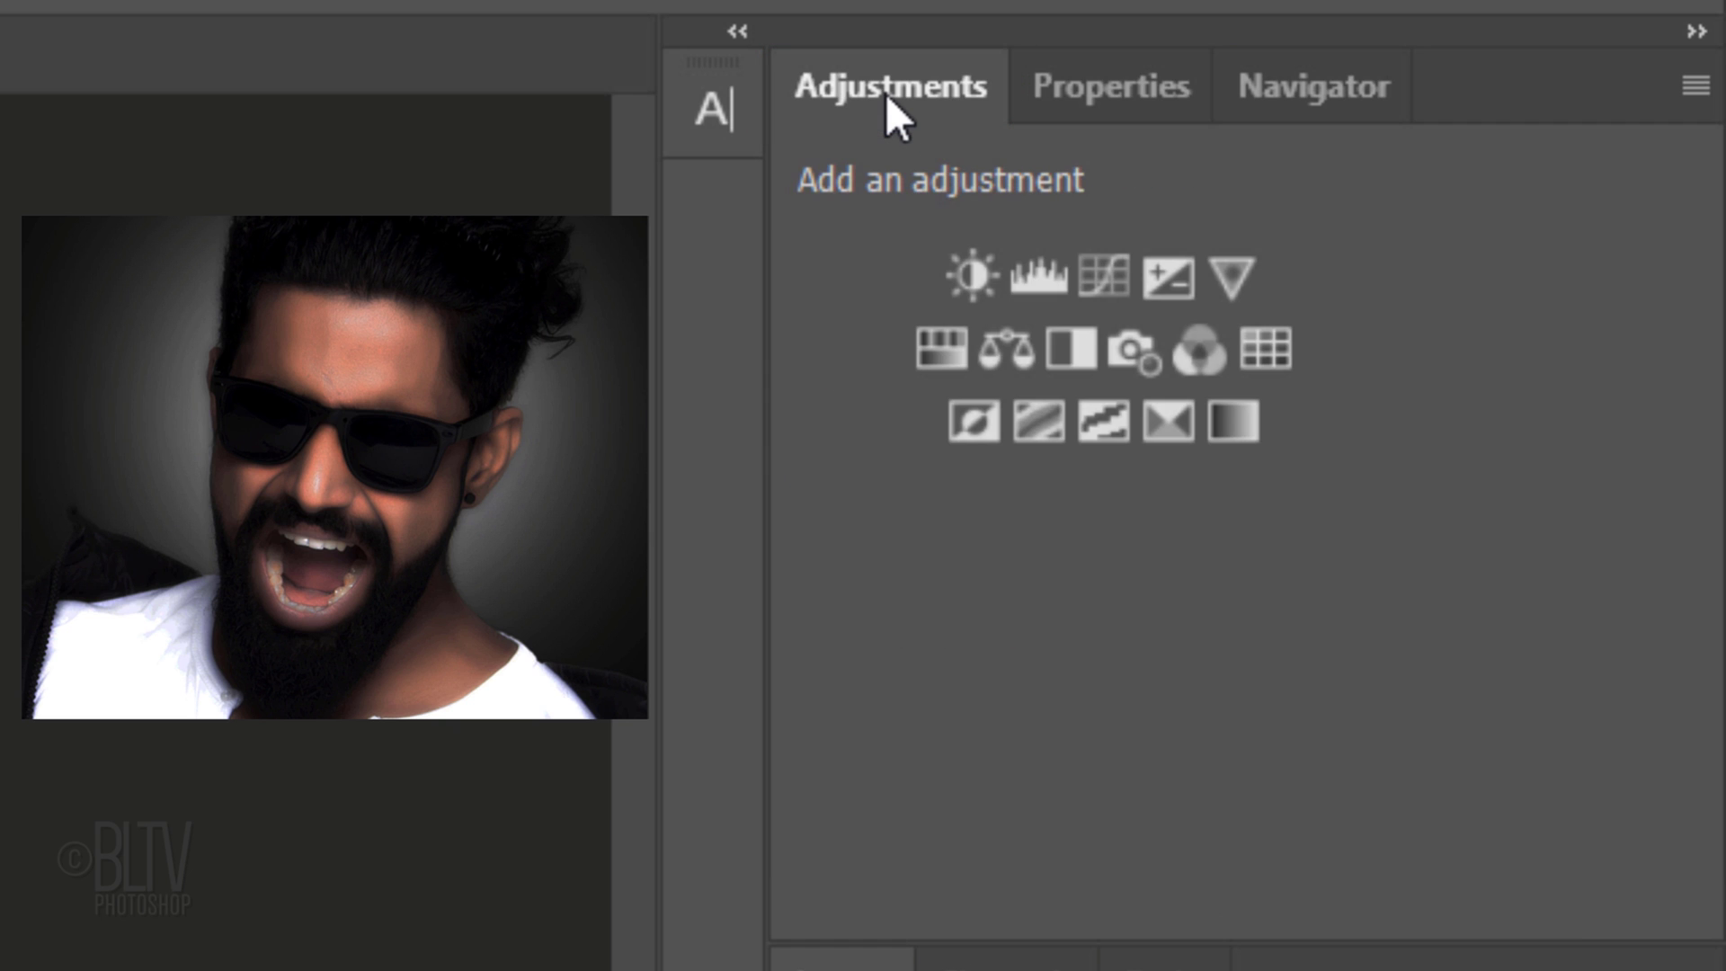
left_click(933, 346)
left_click(1116, 819)
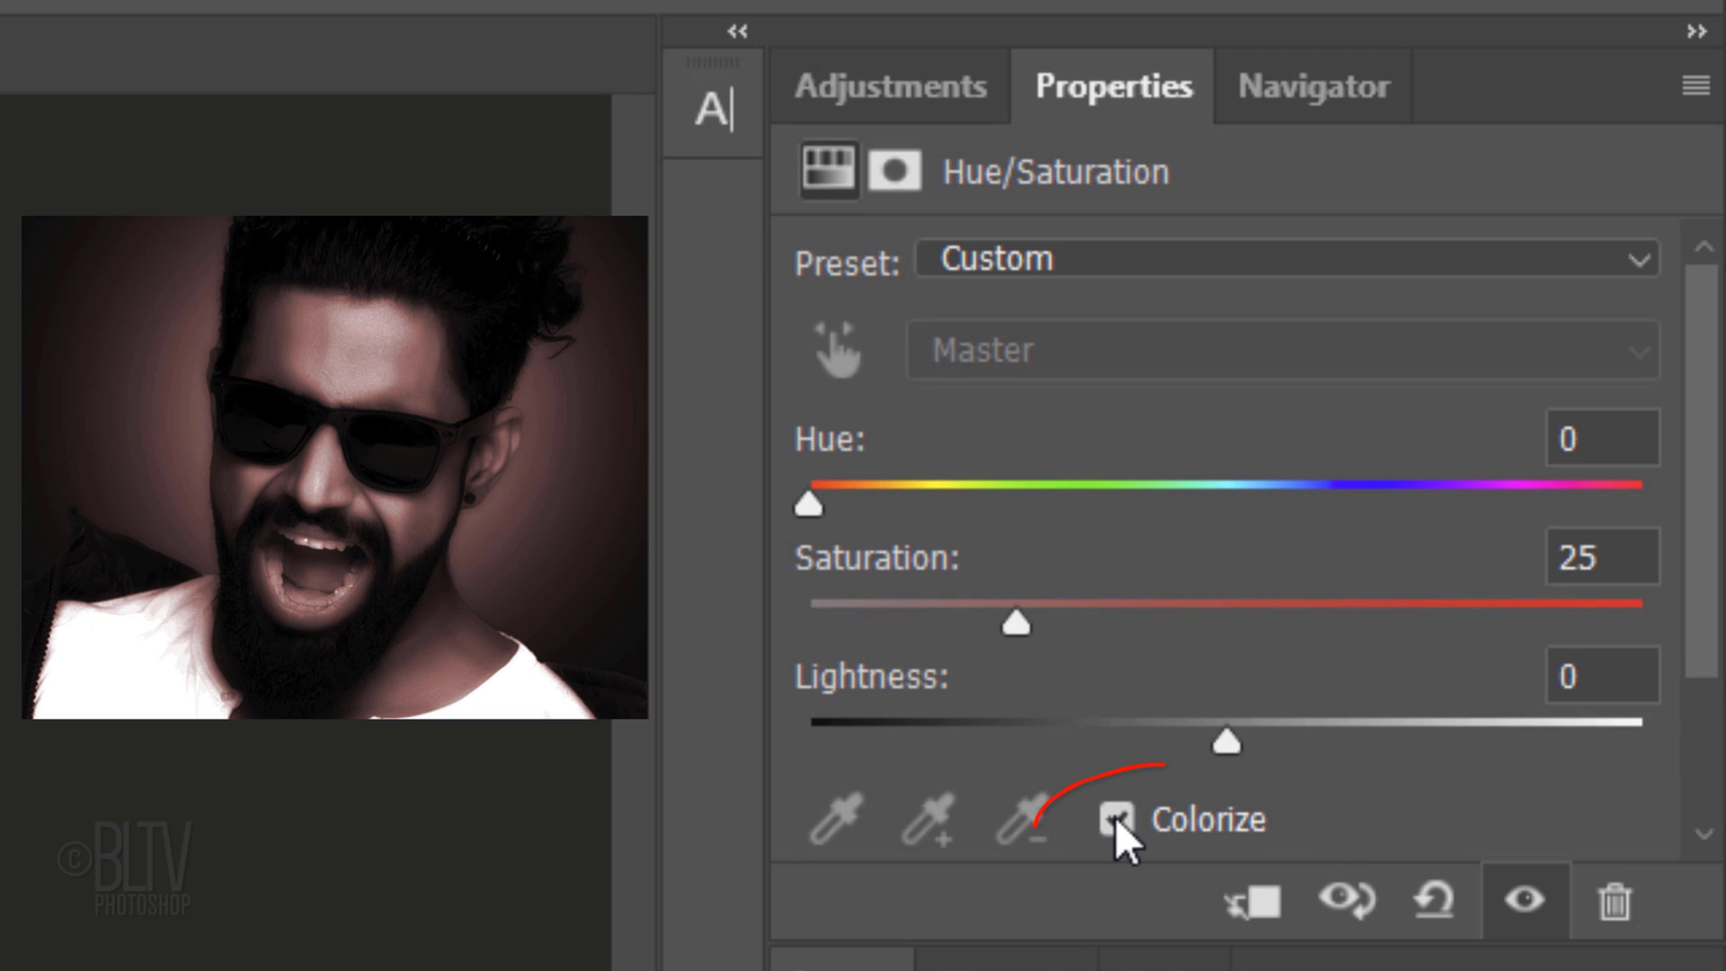
left_click(1614, 427)
type("220")
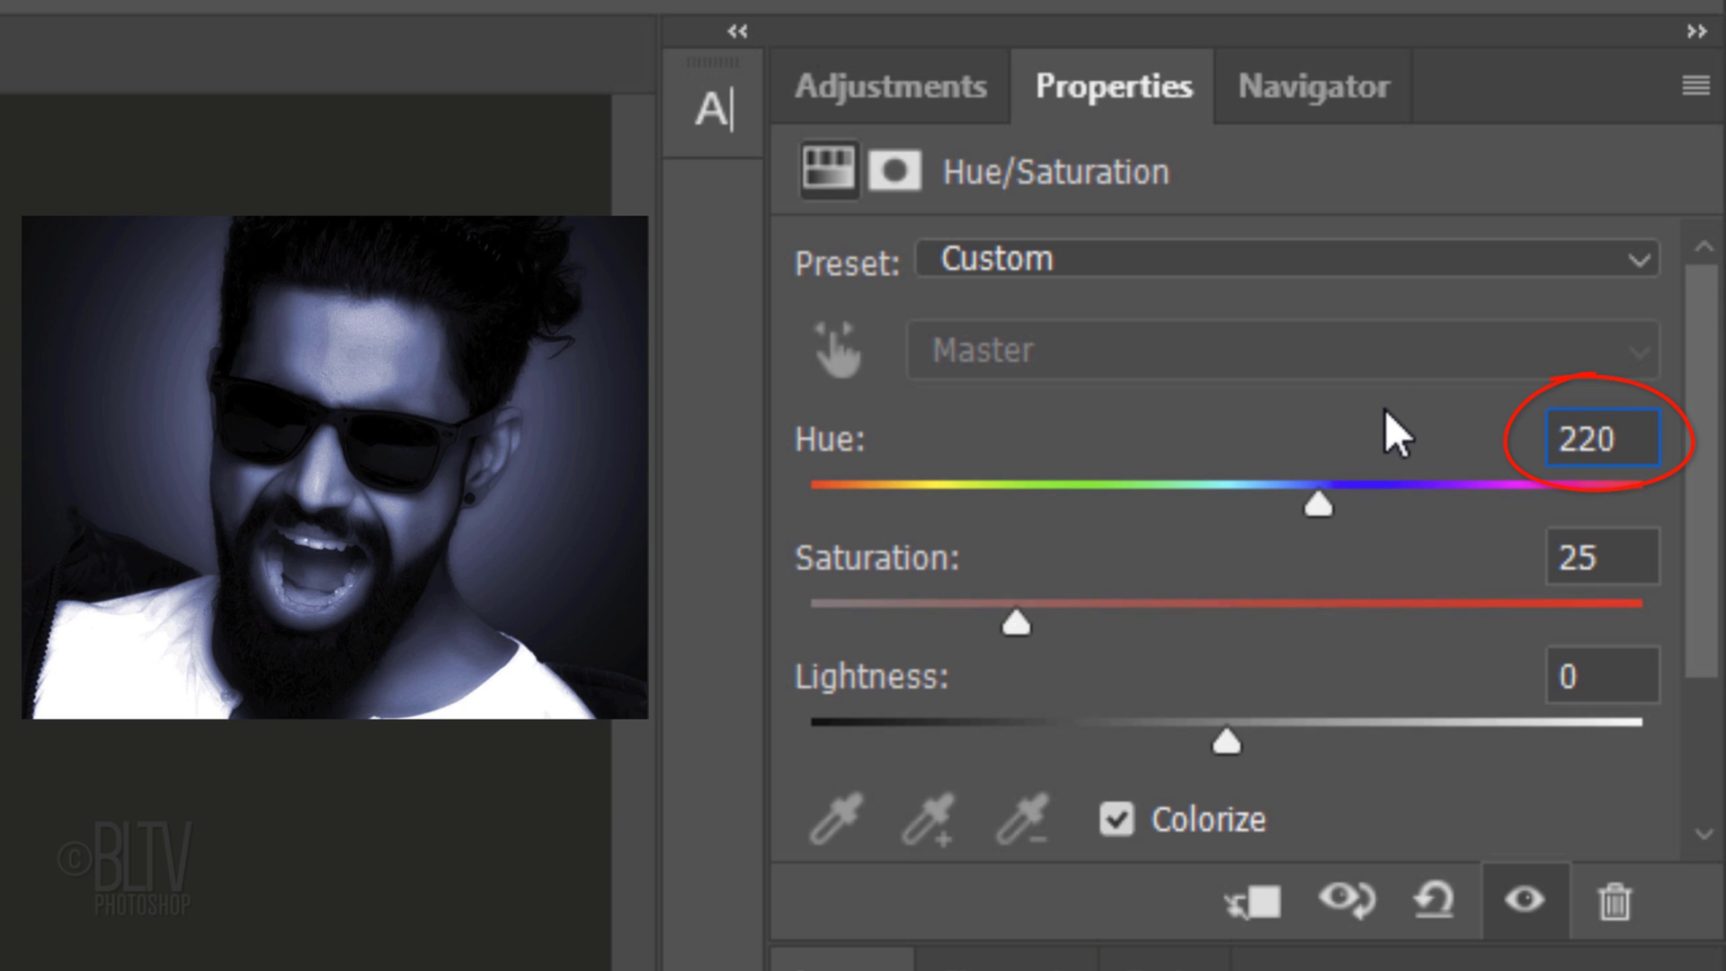
left_click(1636, 551)
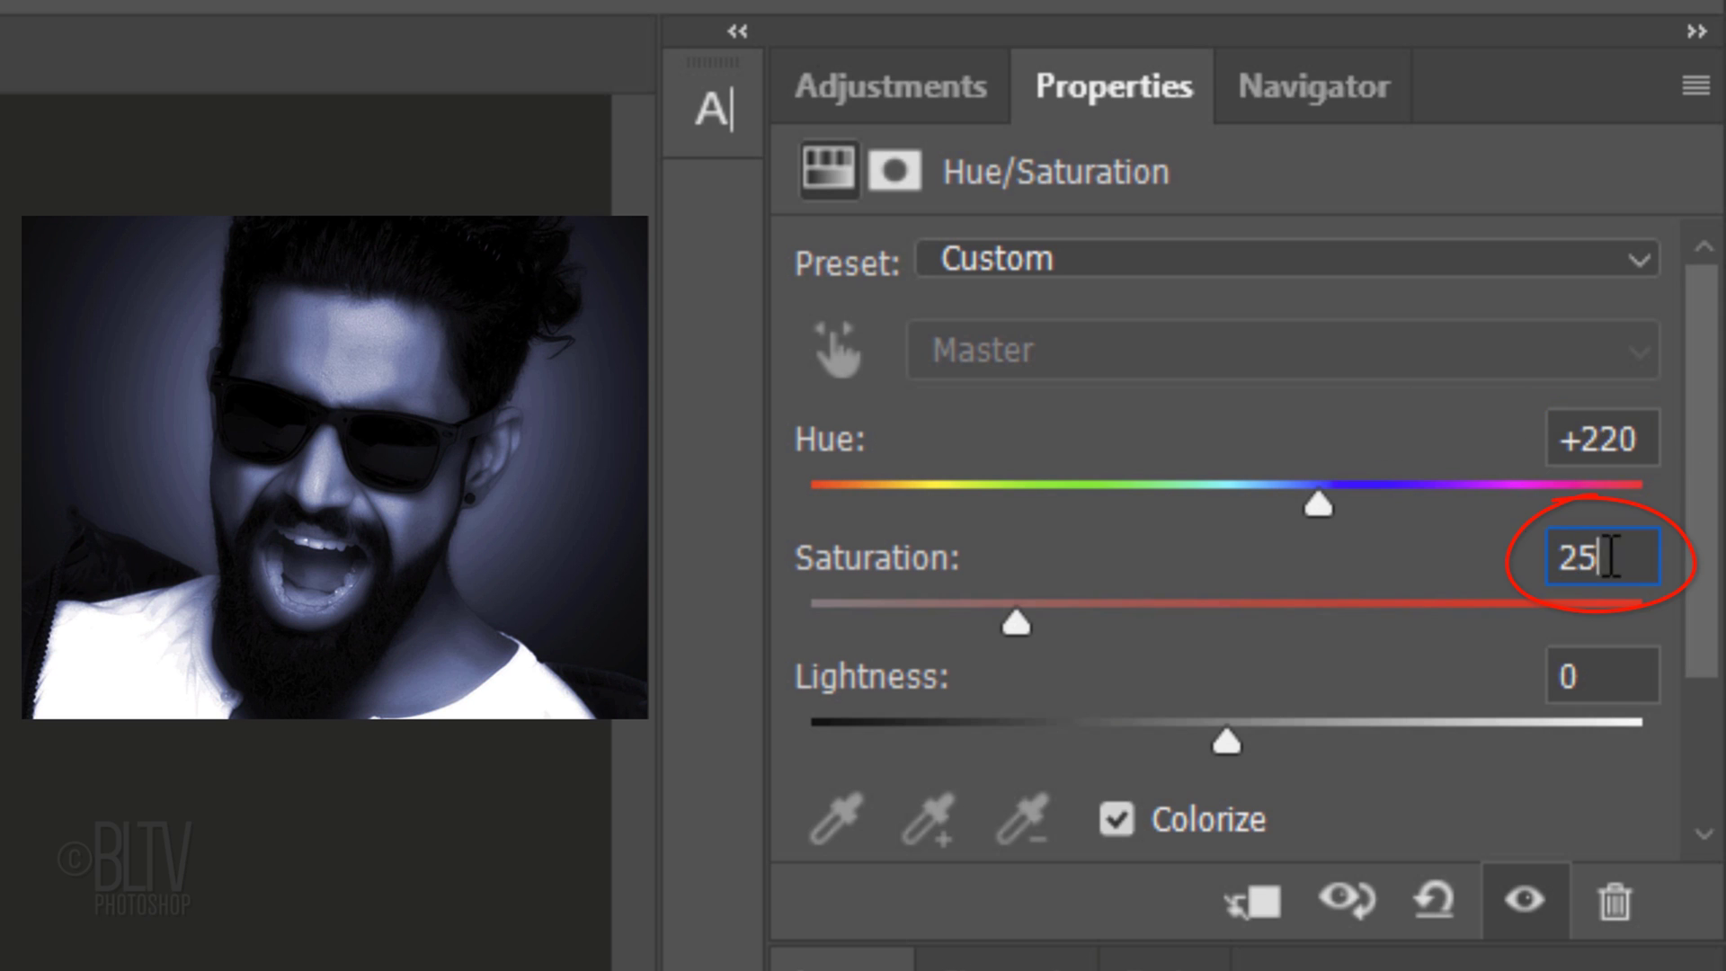
type("33")
left_click(1609, 678)
double_click(1573, 676)
type("-20")
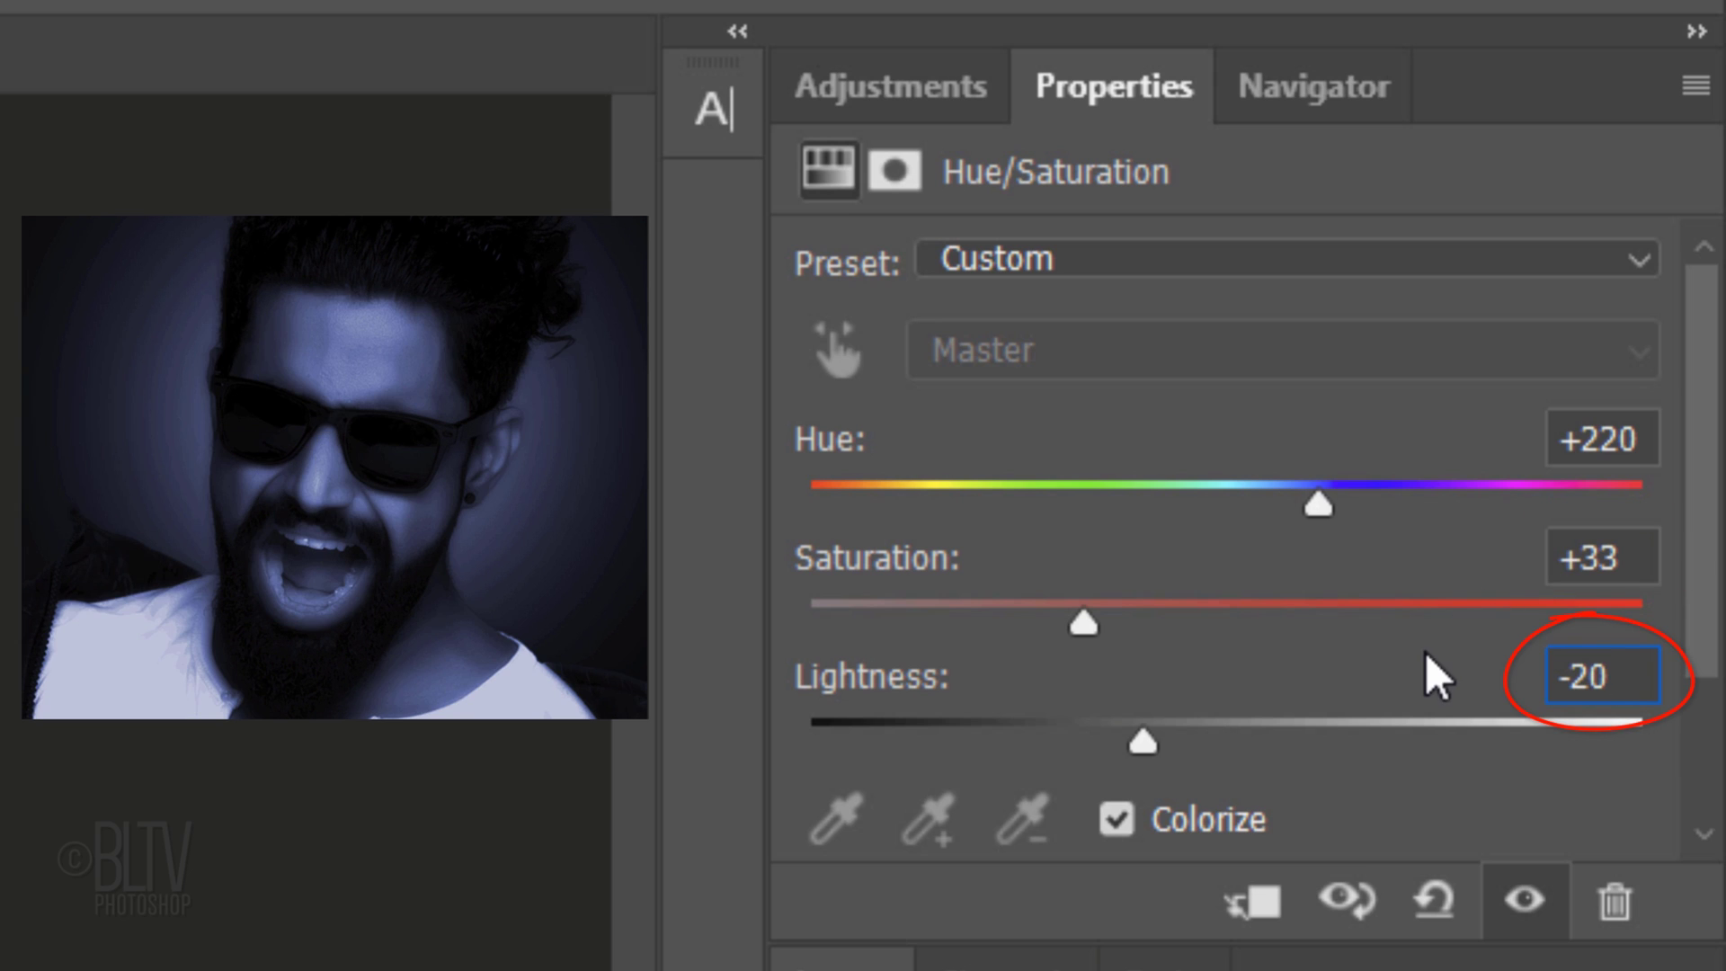
key("Return")
Step: Add a Levels adjustment layer with midtone 0.65, input white 200 and output white 210
left_click(874, 90)
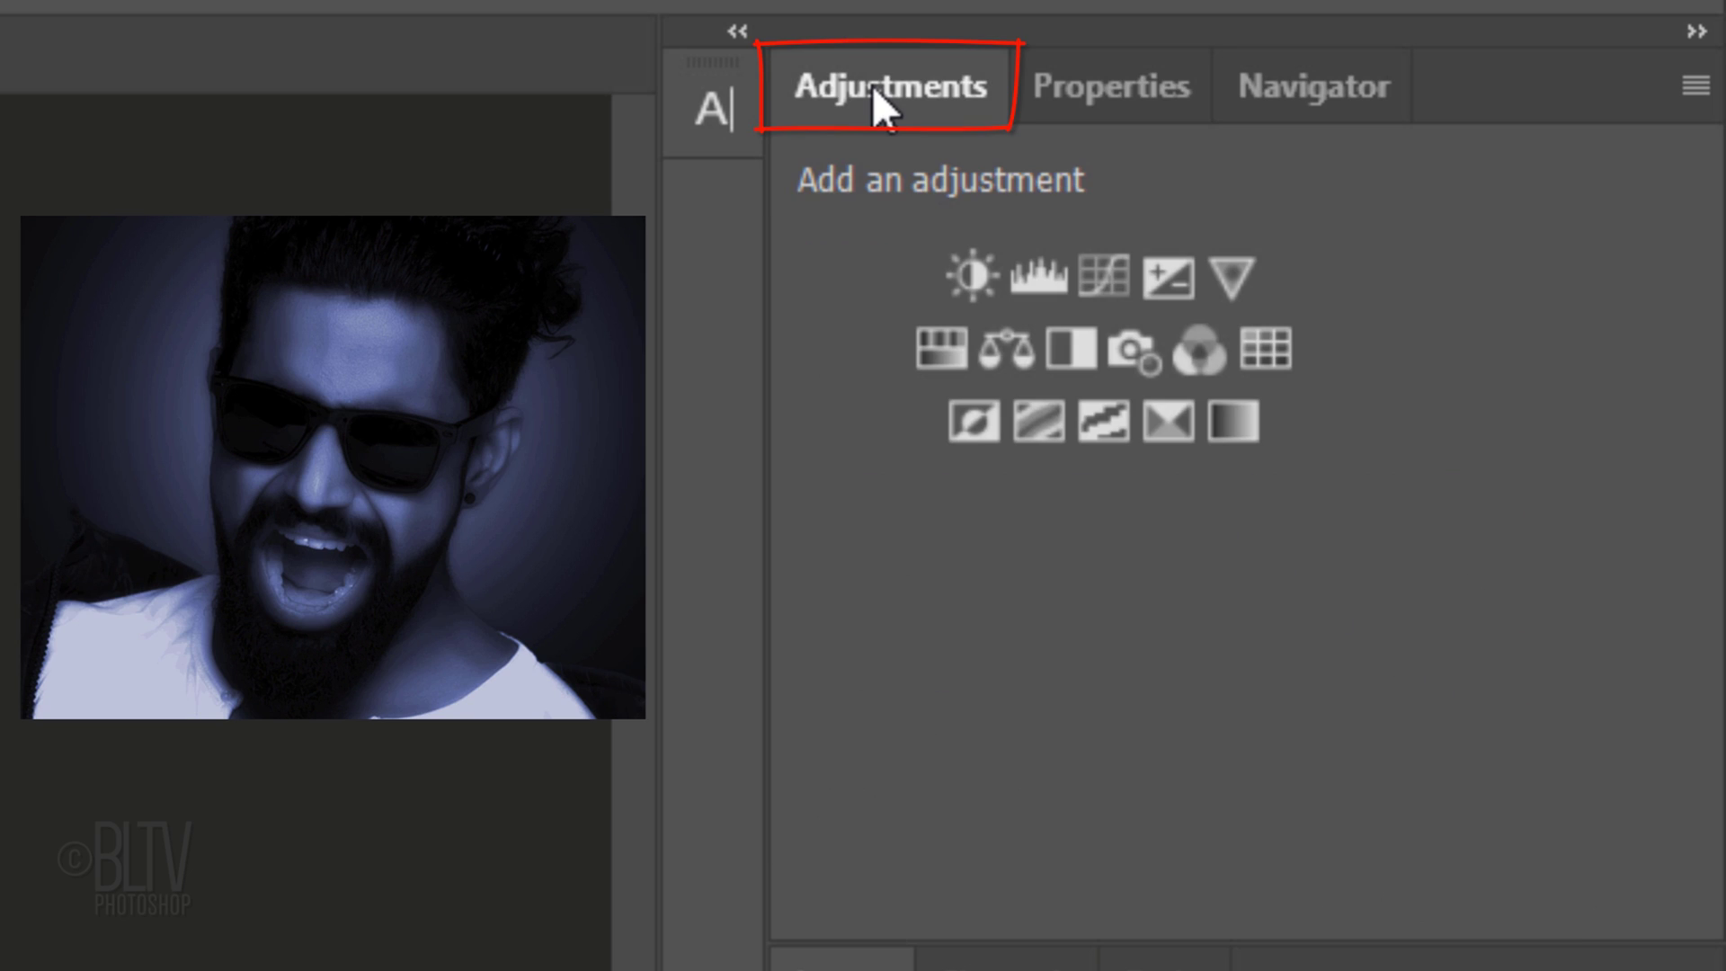
left_click(1039, 268)
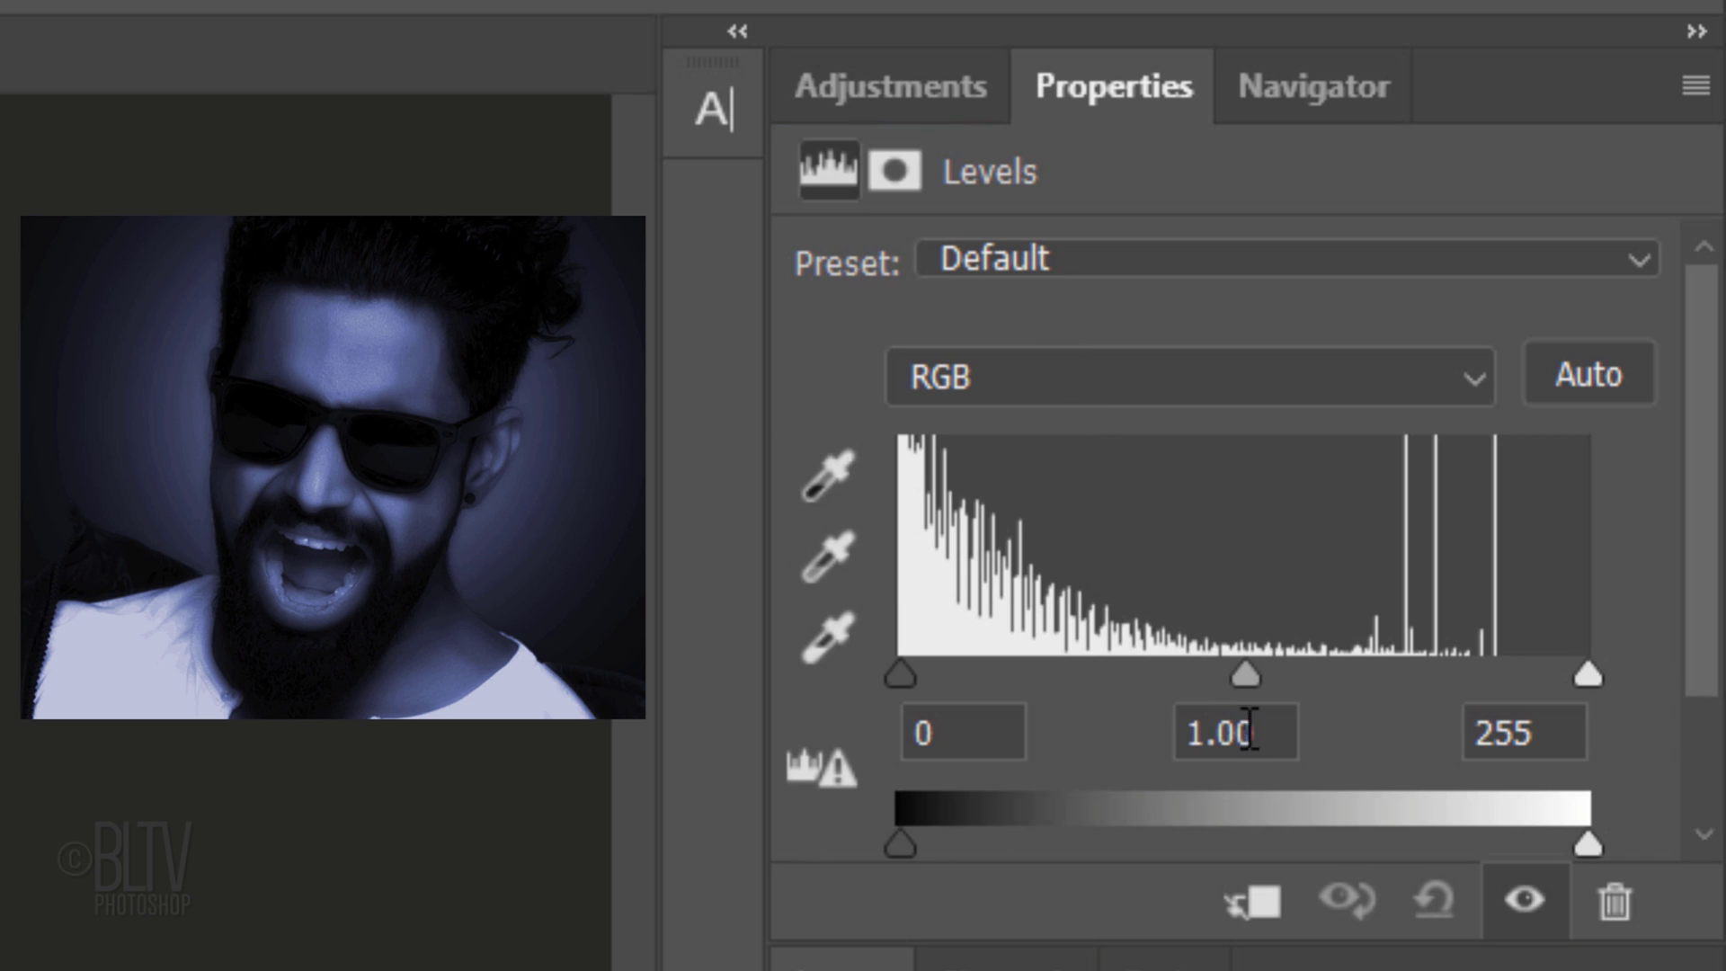
left_click(1290, 730)
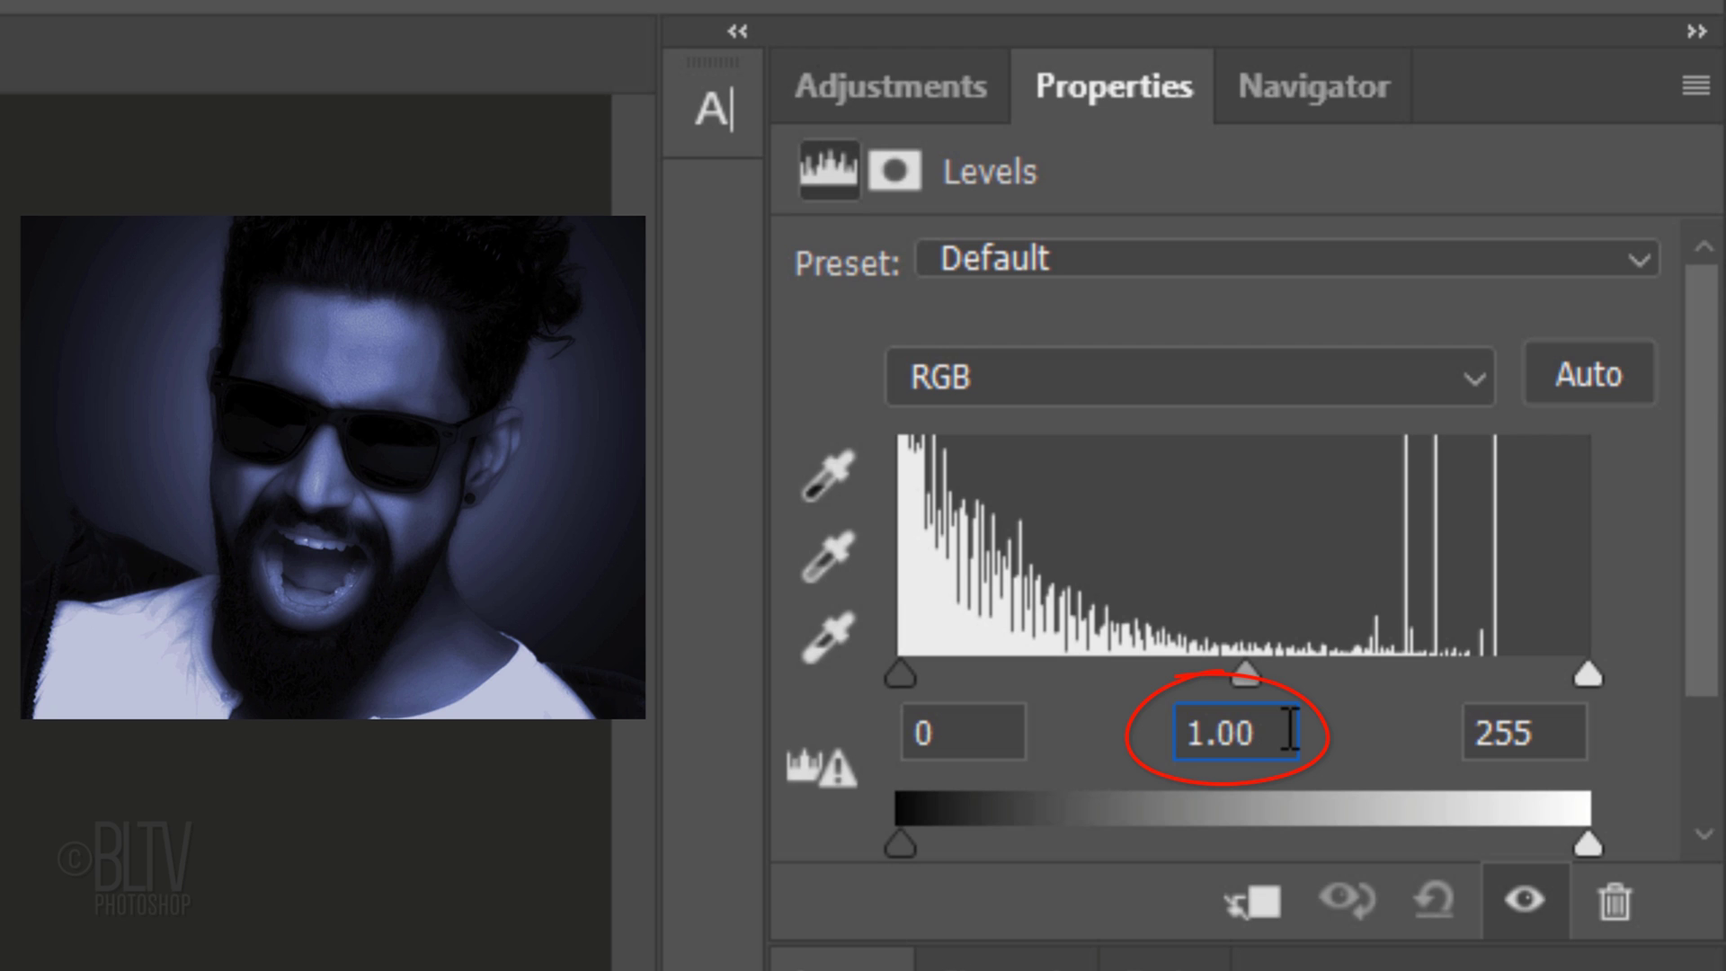
left_click_drag(1289, 730, 1118, 732)
type(".65")
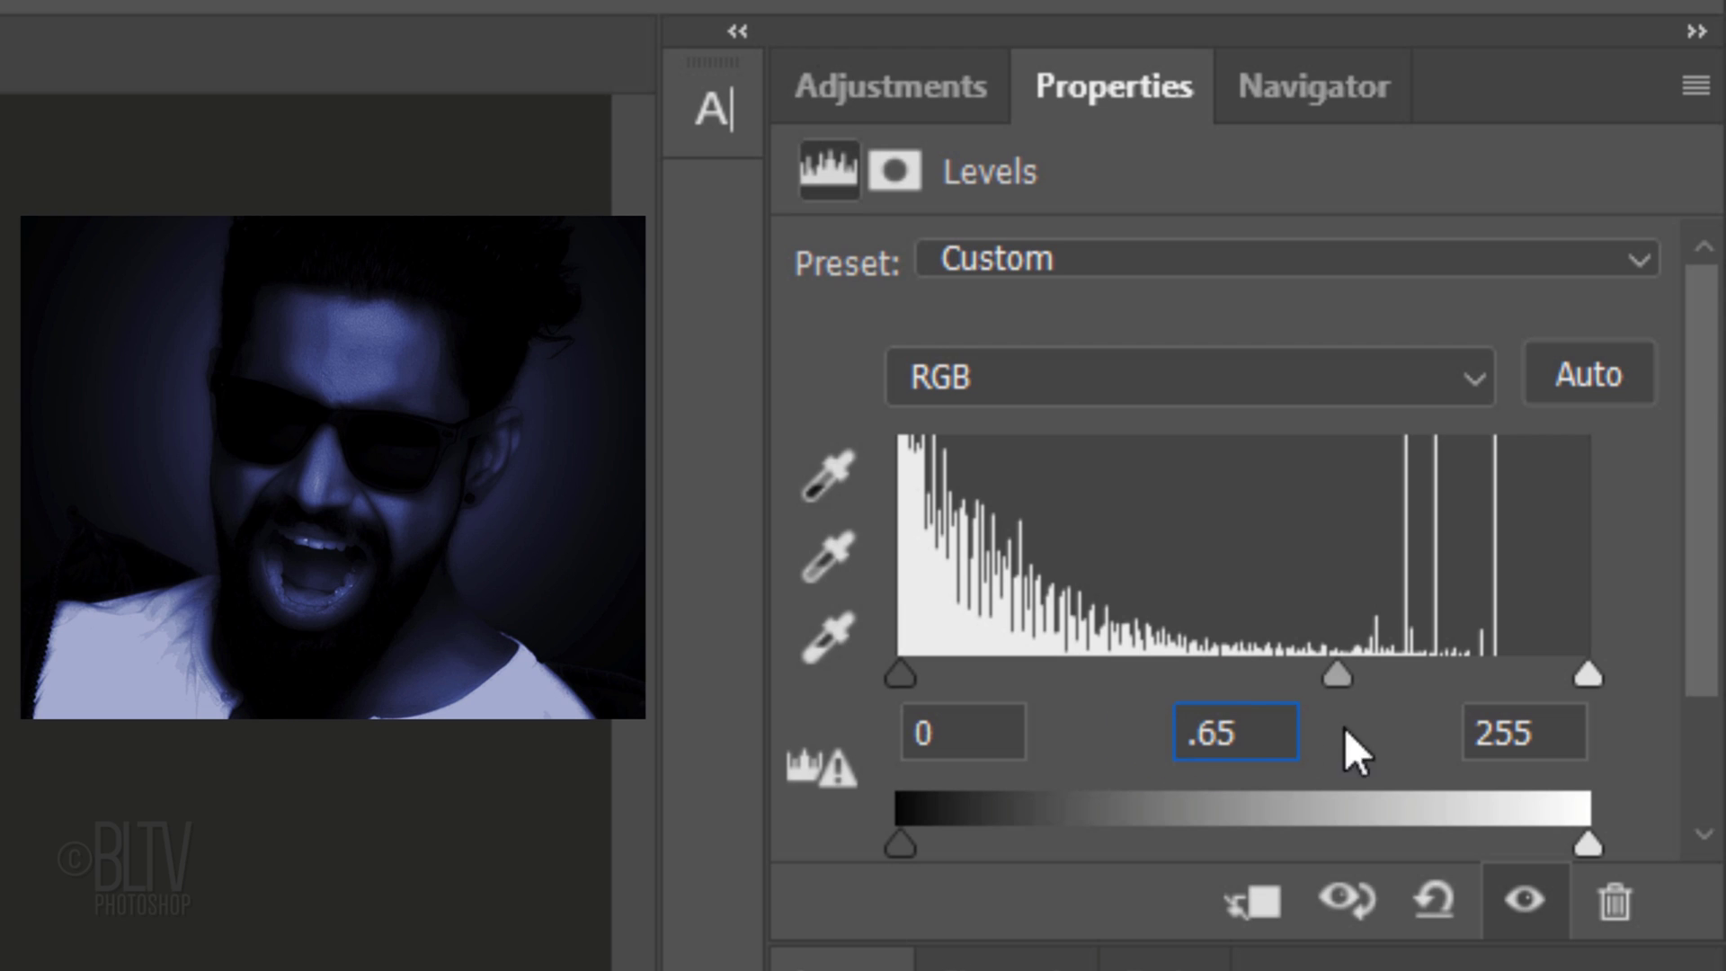
left_click(1578, 740)
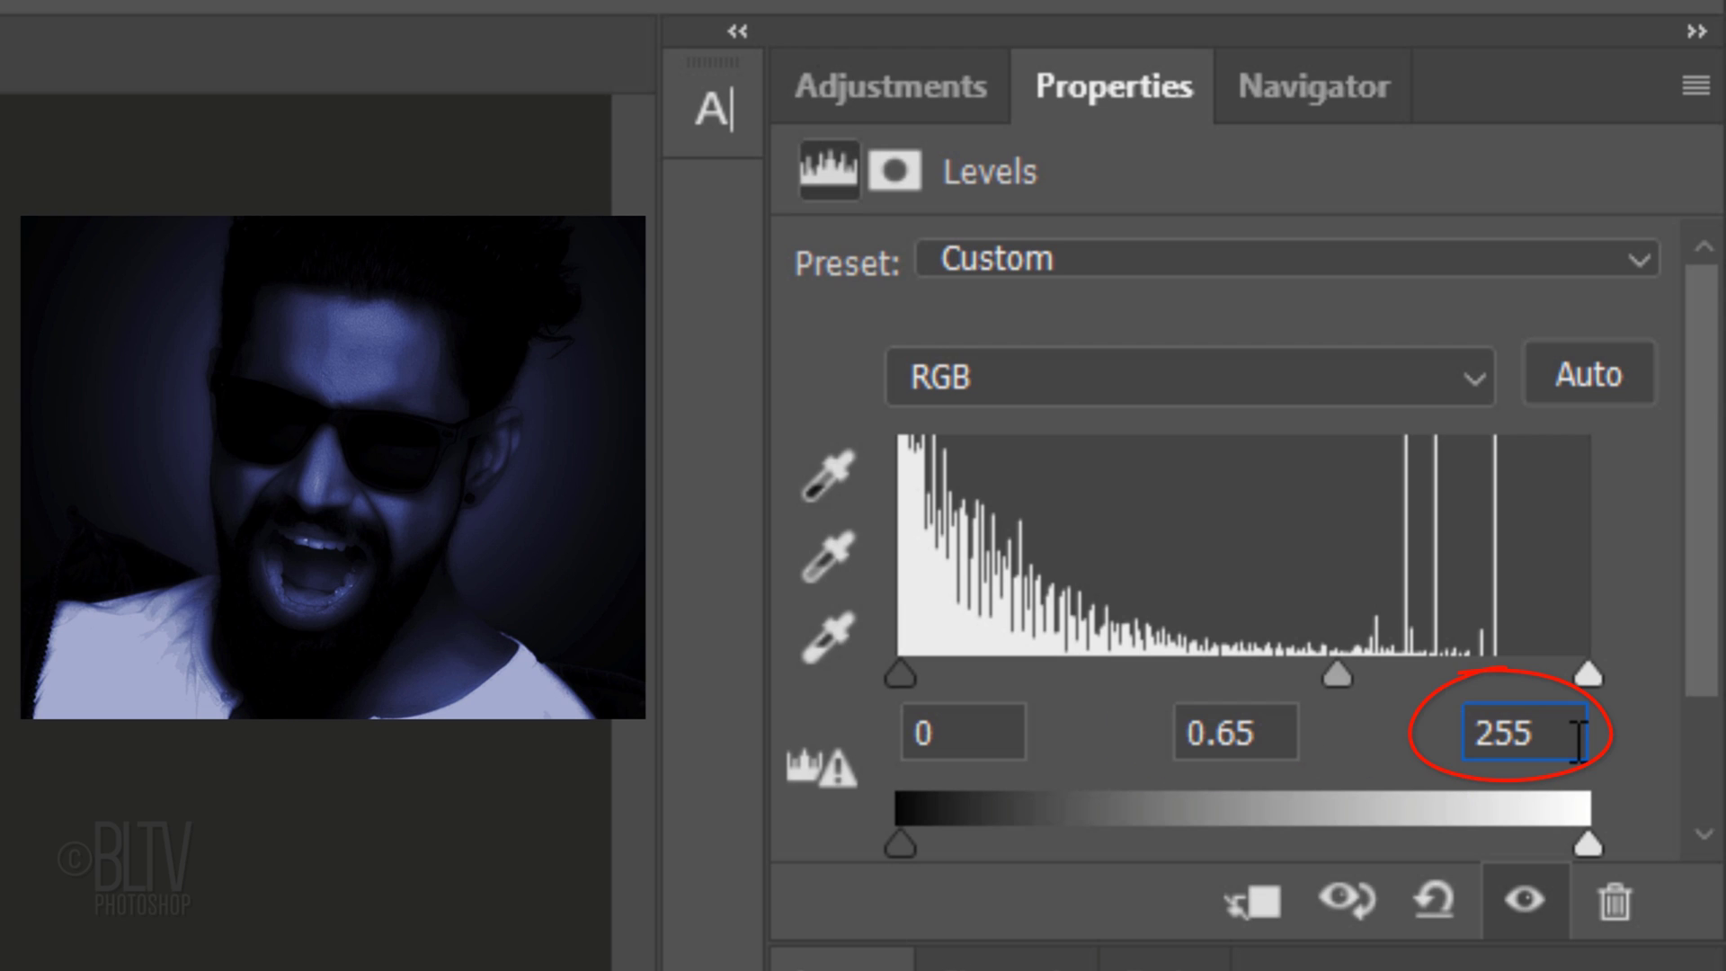
left_click_drag(1578, 739, 1363, 755)
type("200")
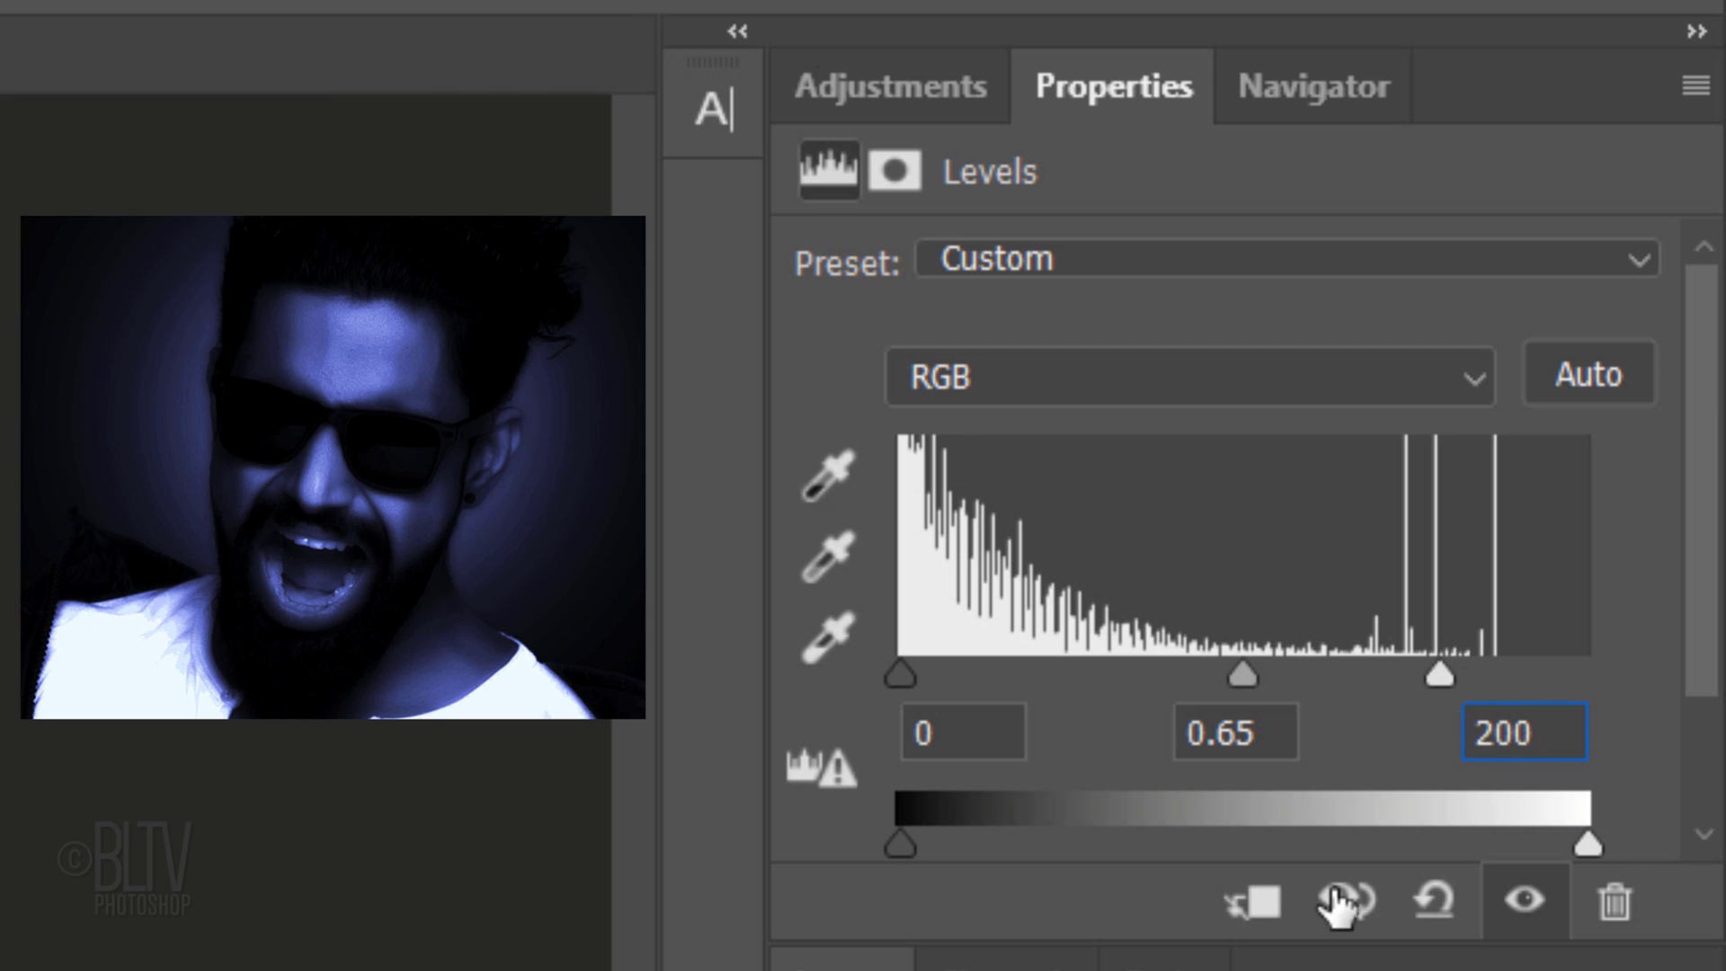
left_click(1449, 910)
type("210")
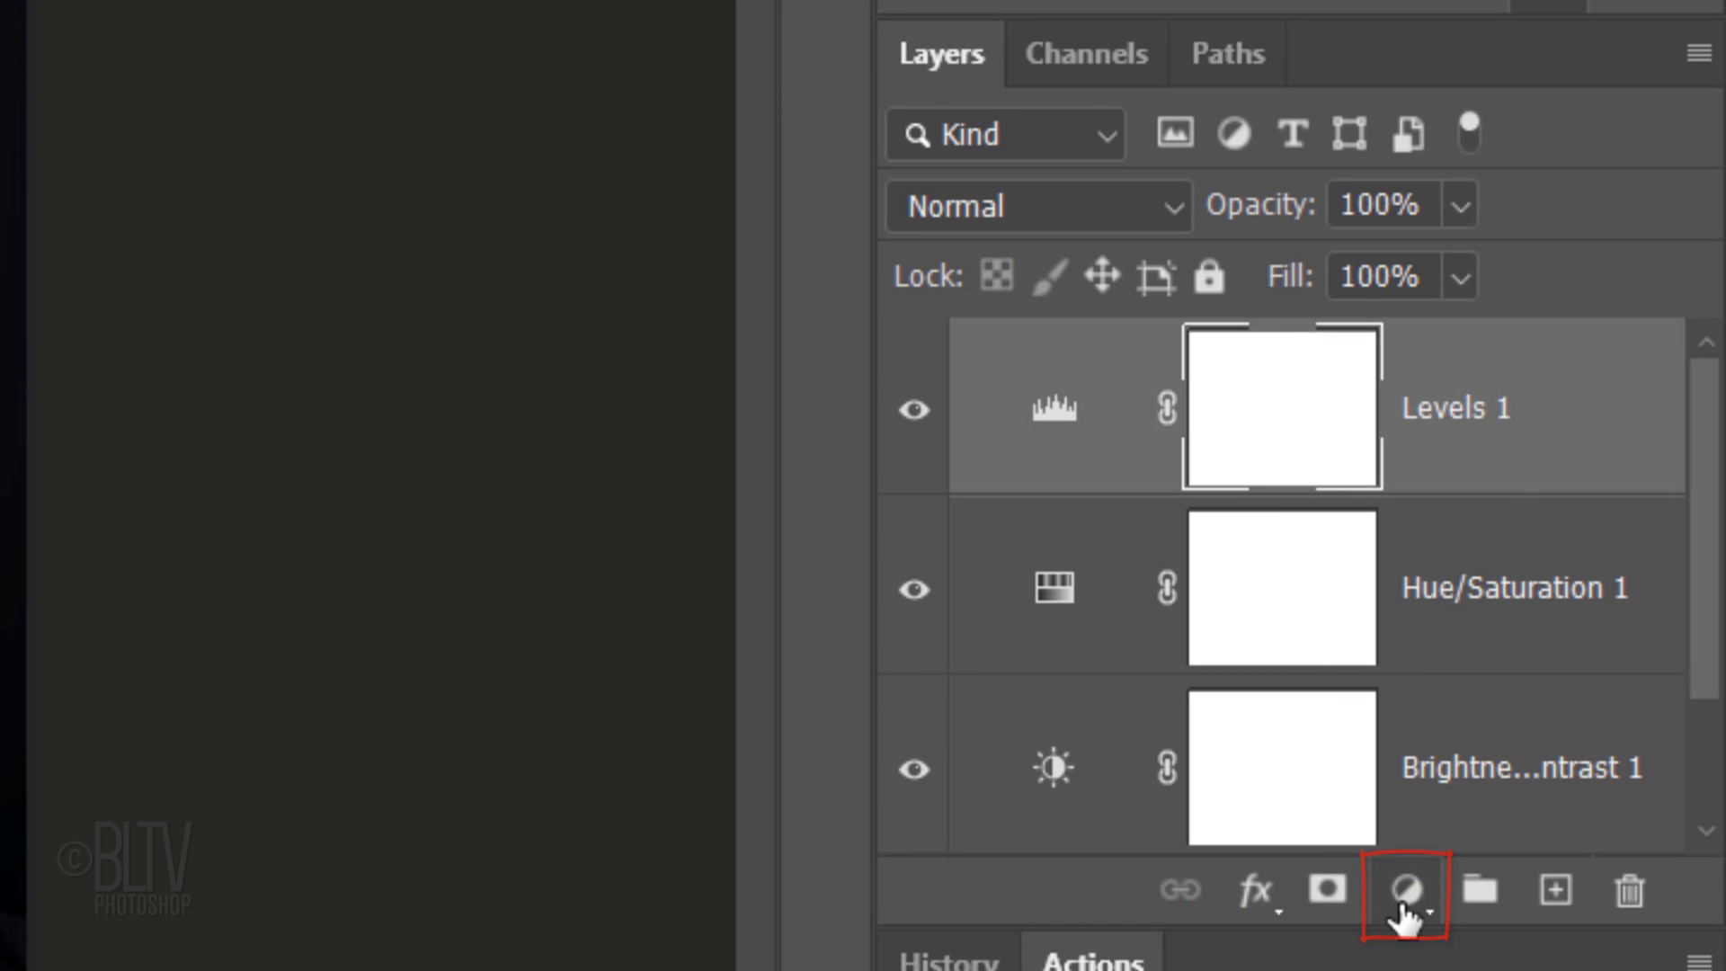
Step: Add a Solid Color fill layer and enter hex 110094 as its colour
left_click(1404, 909)
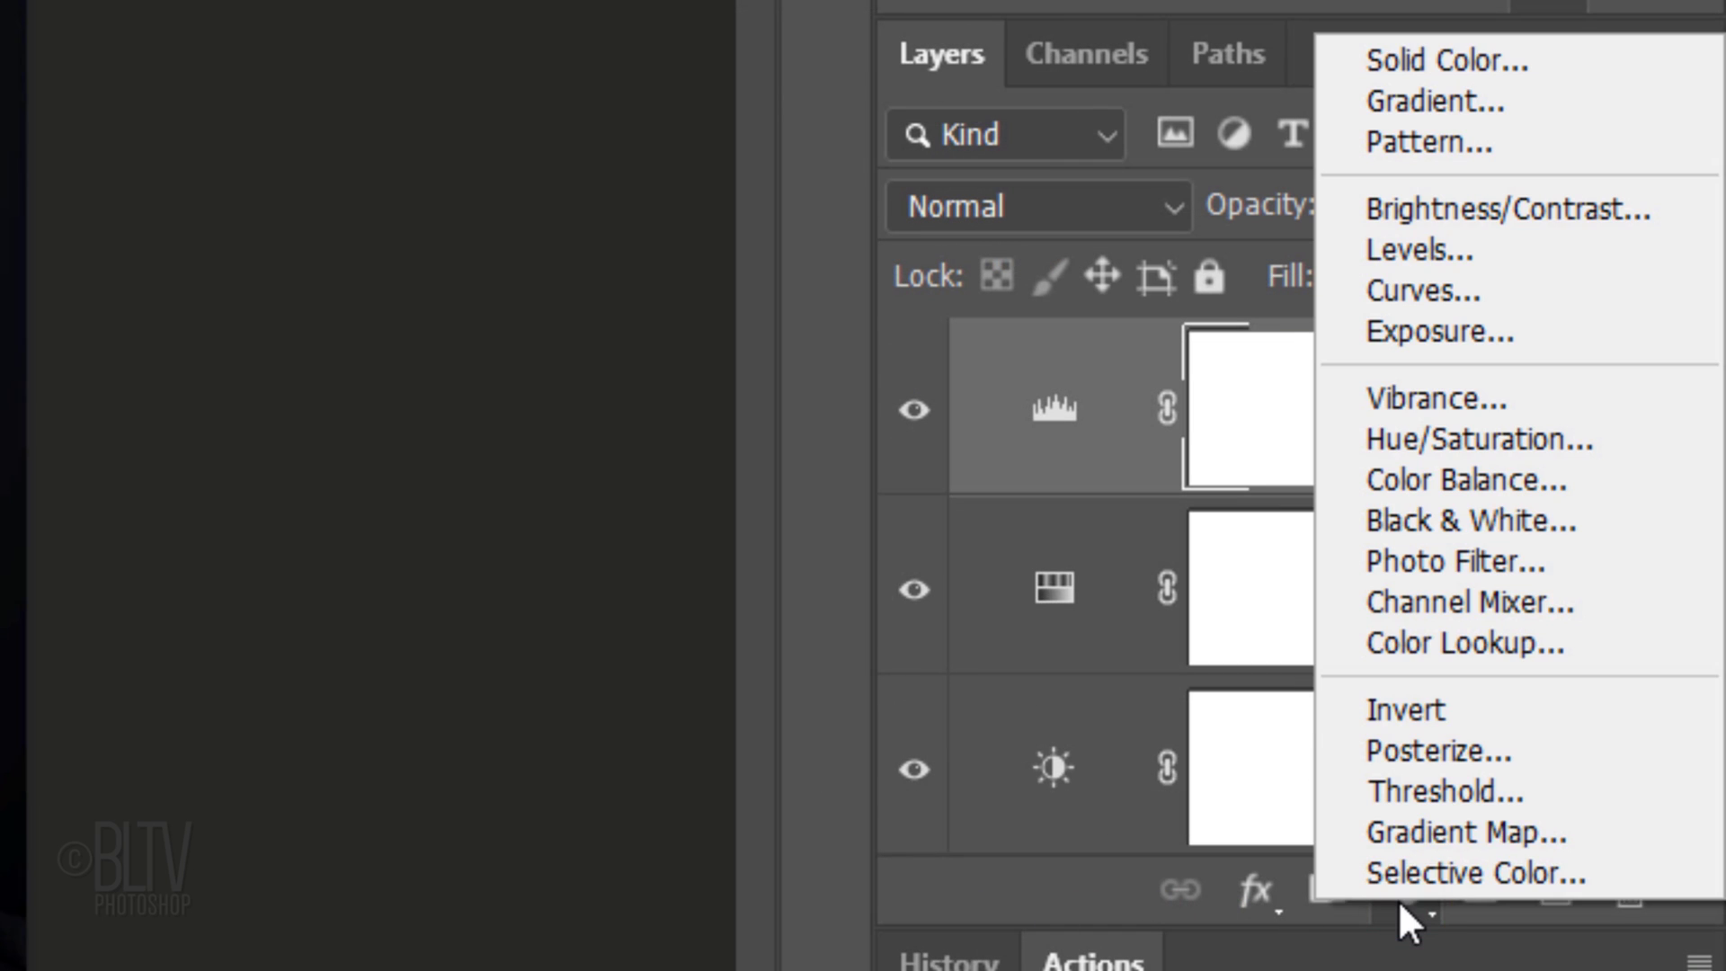
left_click(1409, 60)
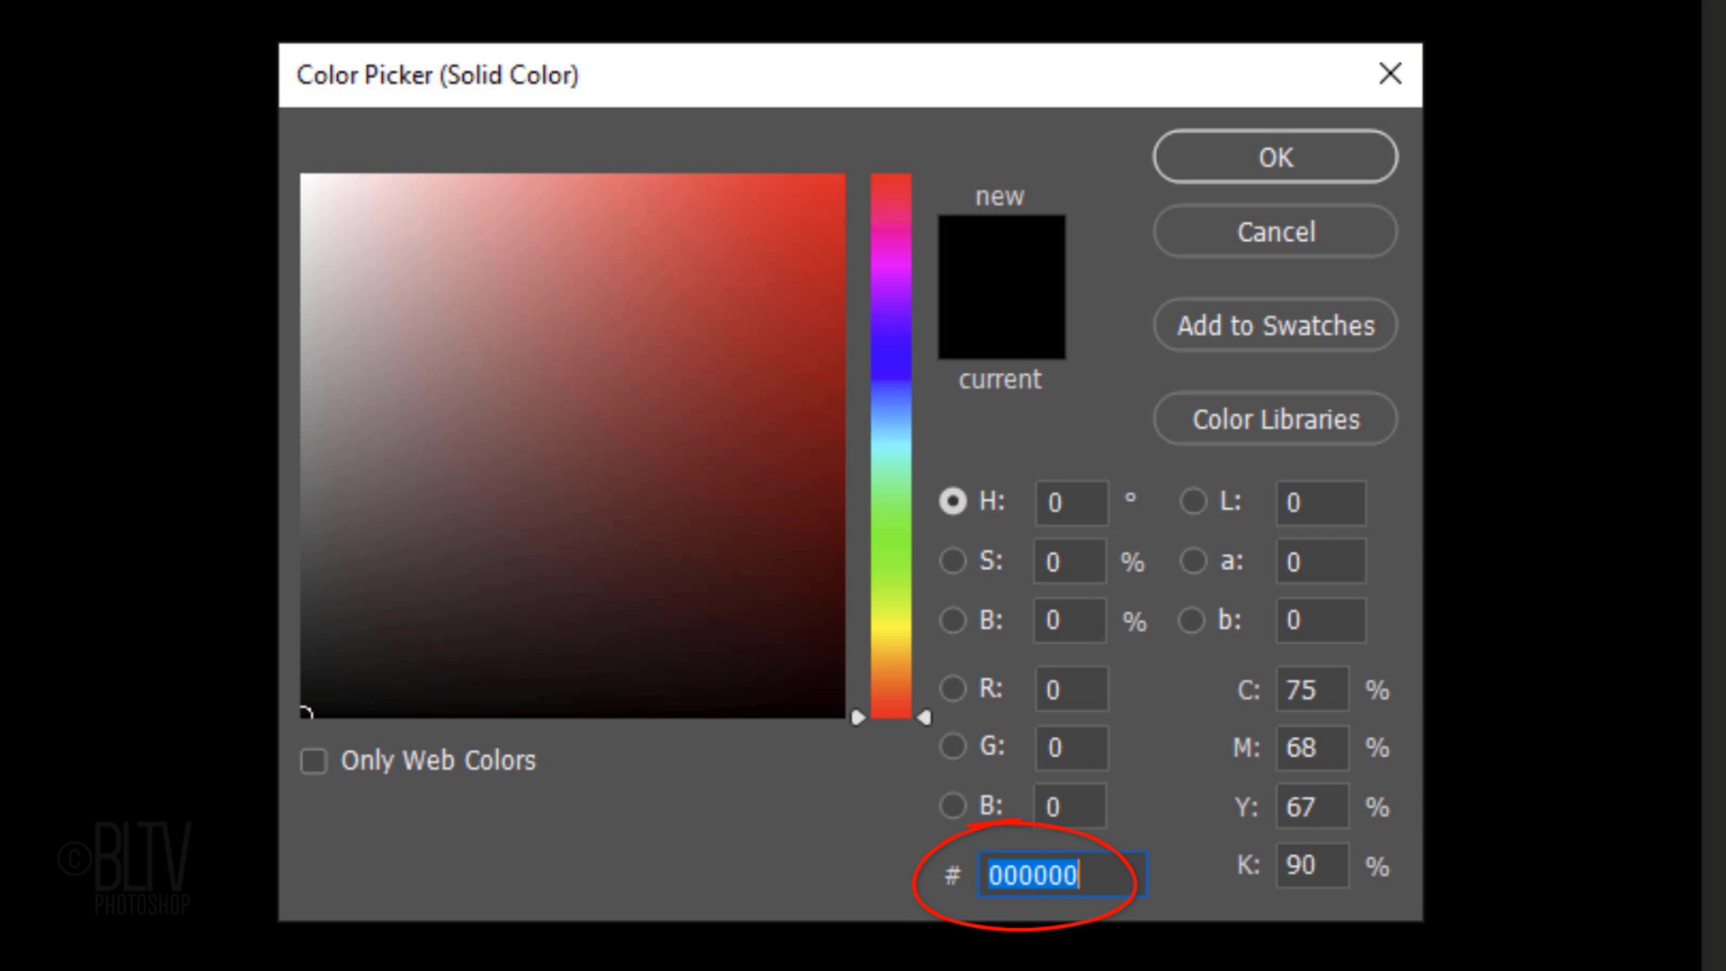
type("1")
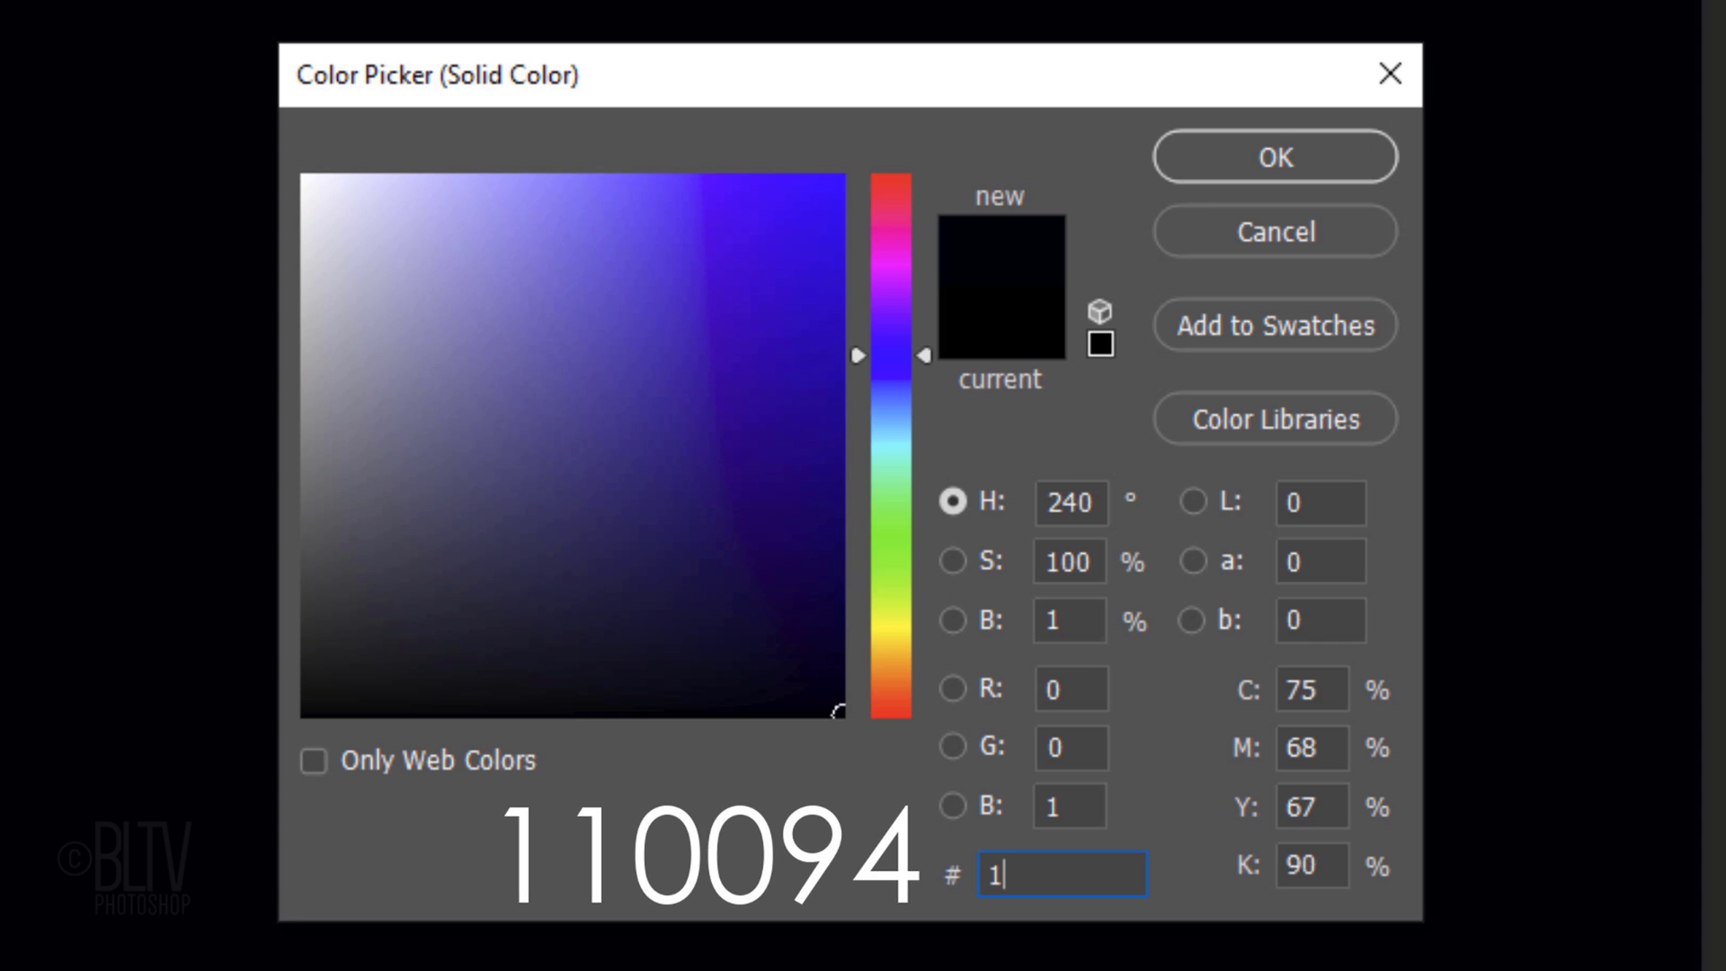
type("10")
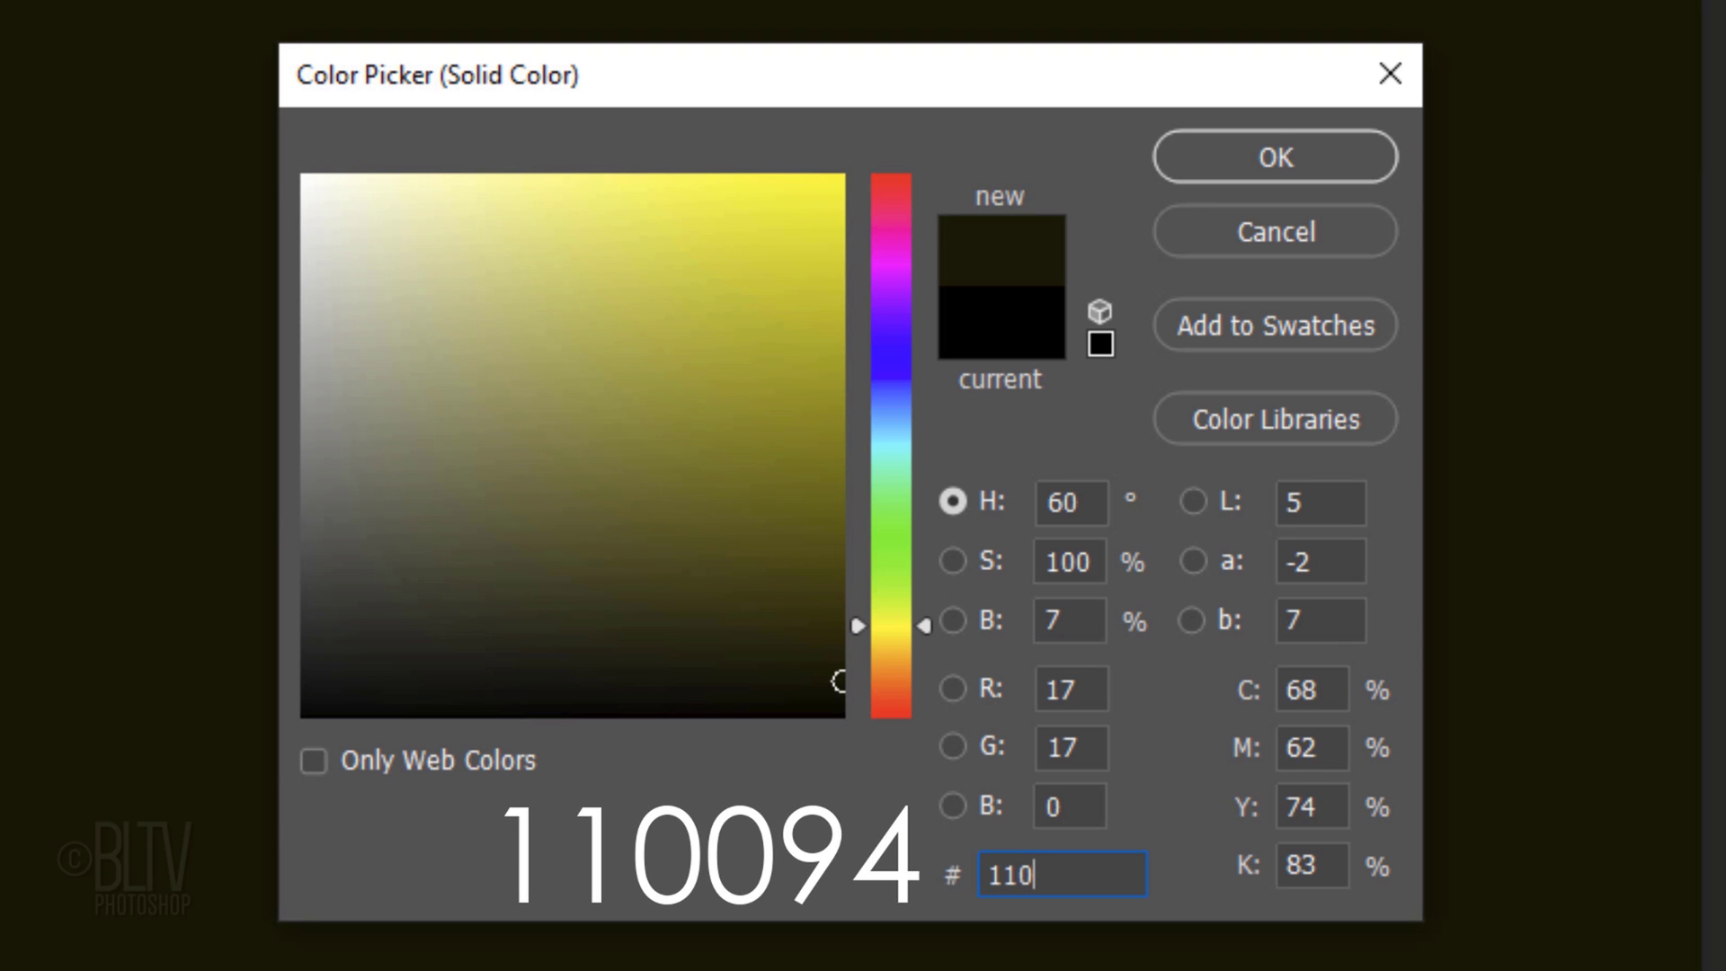
type("094")
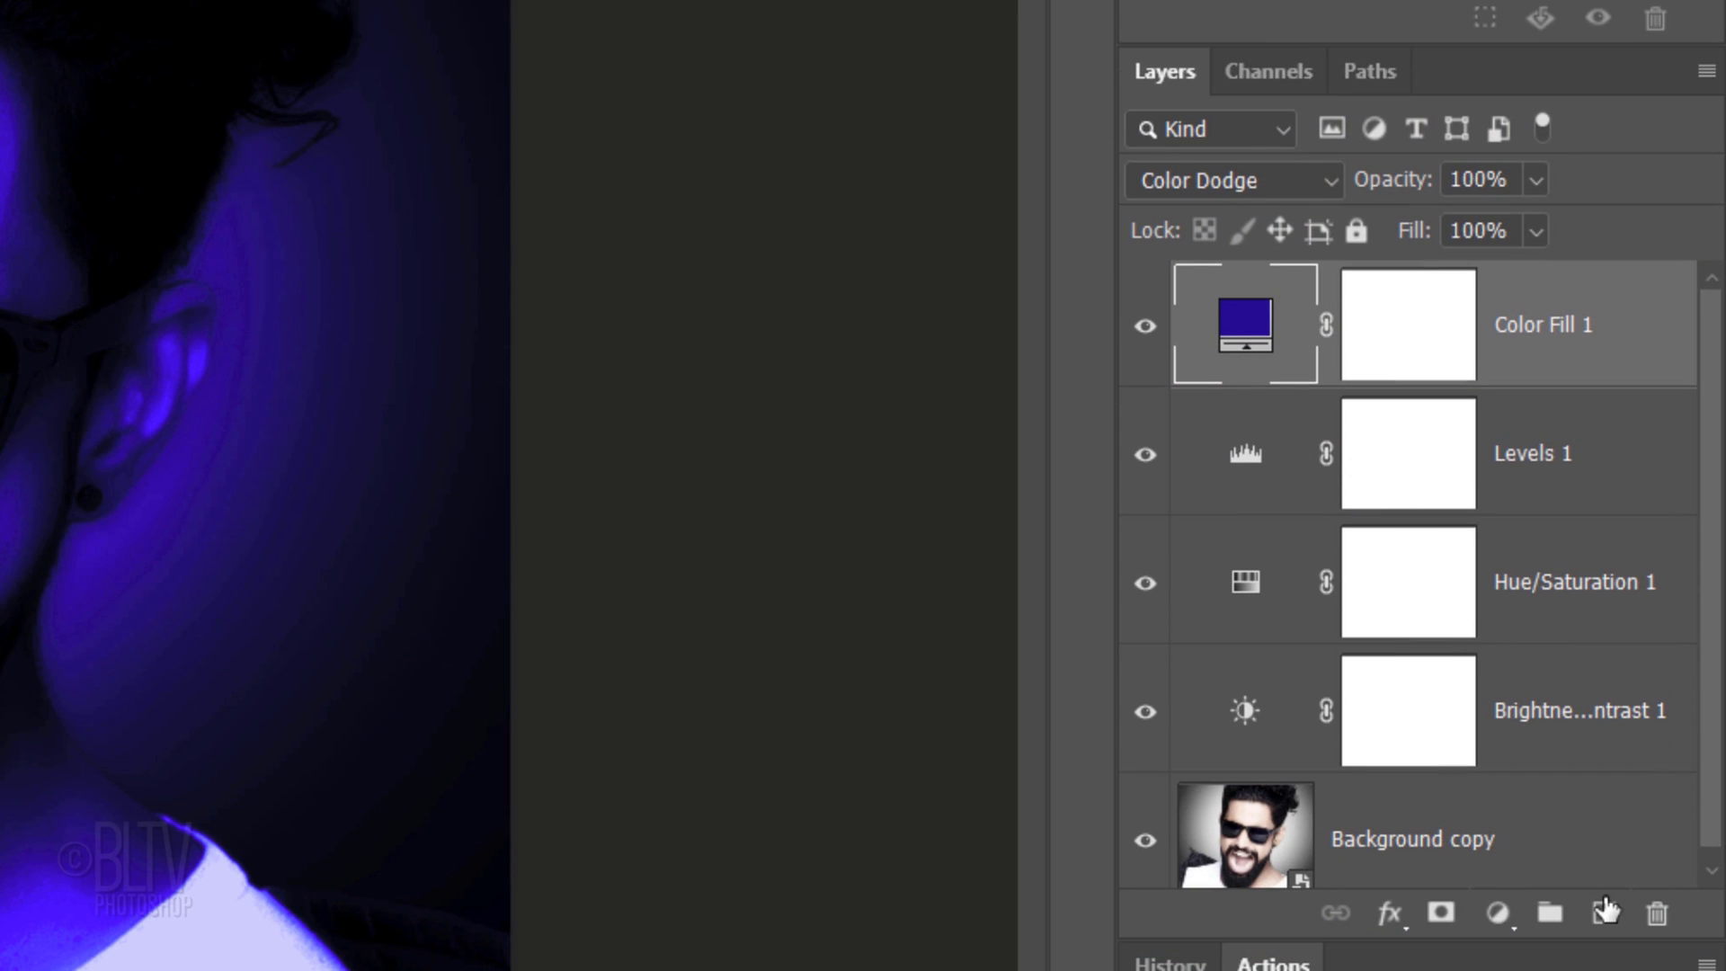
Step: Create a new layer named Highlights above Color Fill 1 and set its blend mode
left_click(1604, 915)
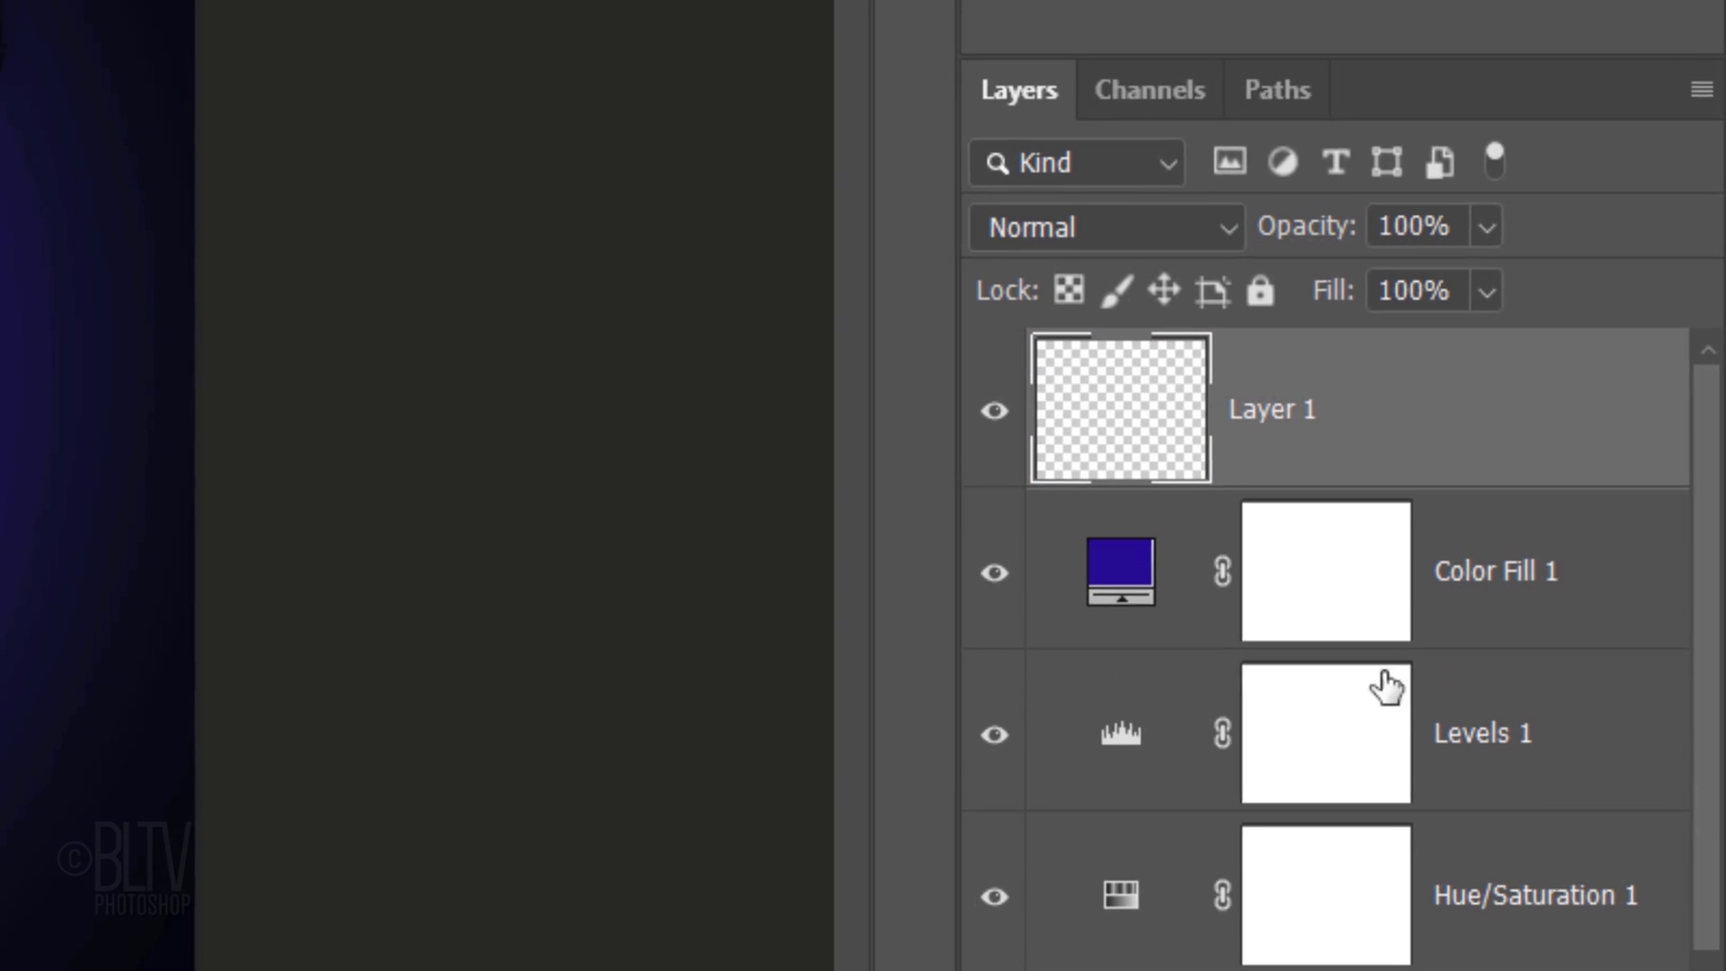
double_click(1365, 326)
type("Highlights")
key("Return")
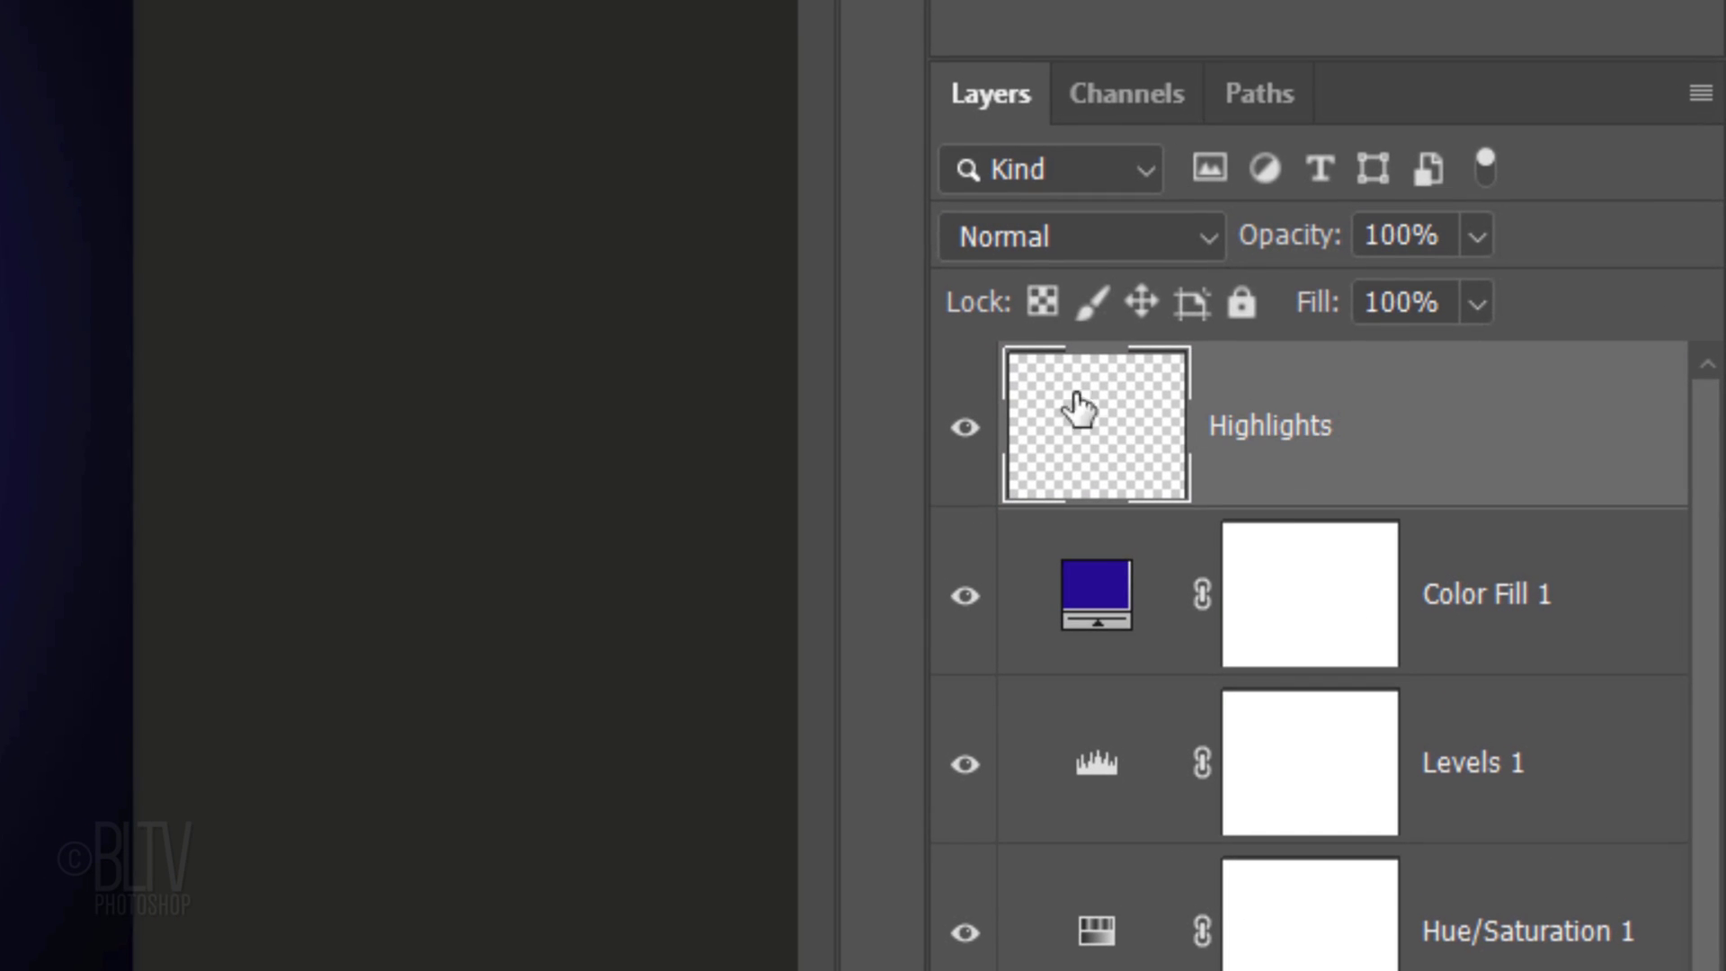
left_click(1063, 237)
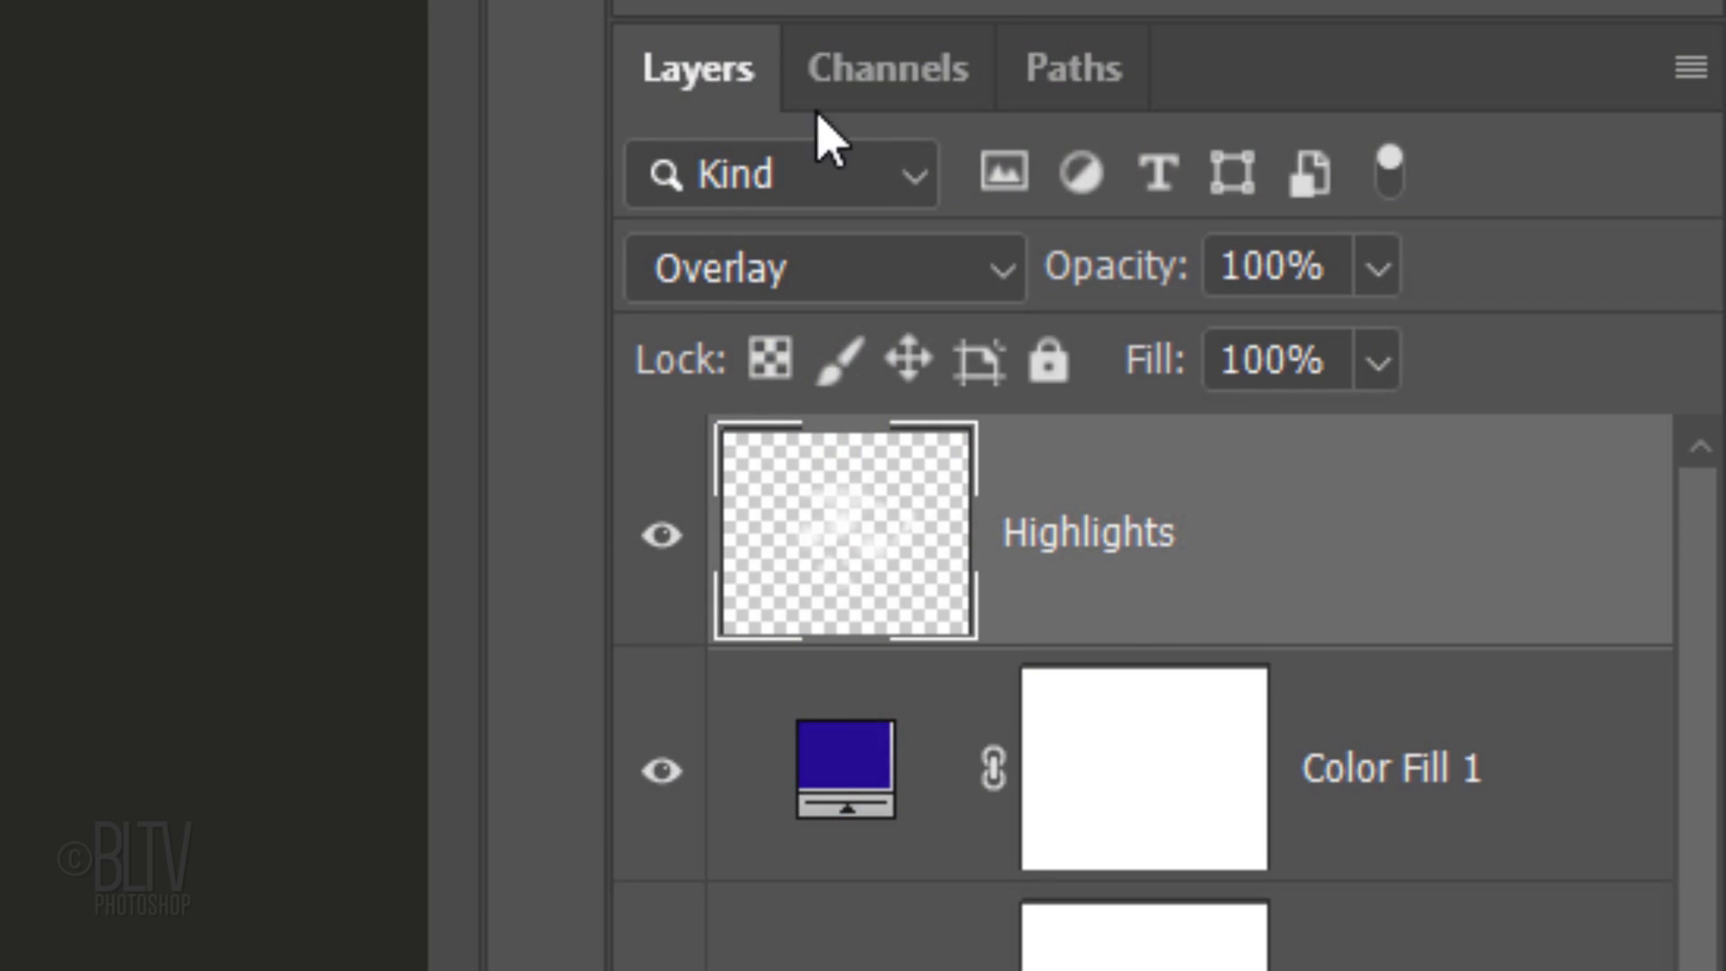
Step: Select the Background copy layer and copy the selected sunglasses to a new Layer 1
left_click(872, 81)
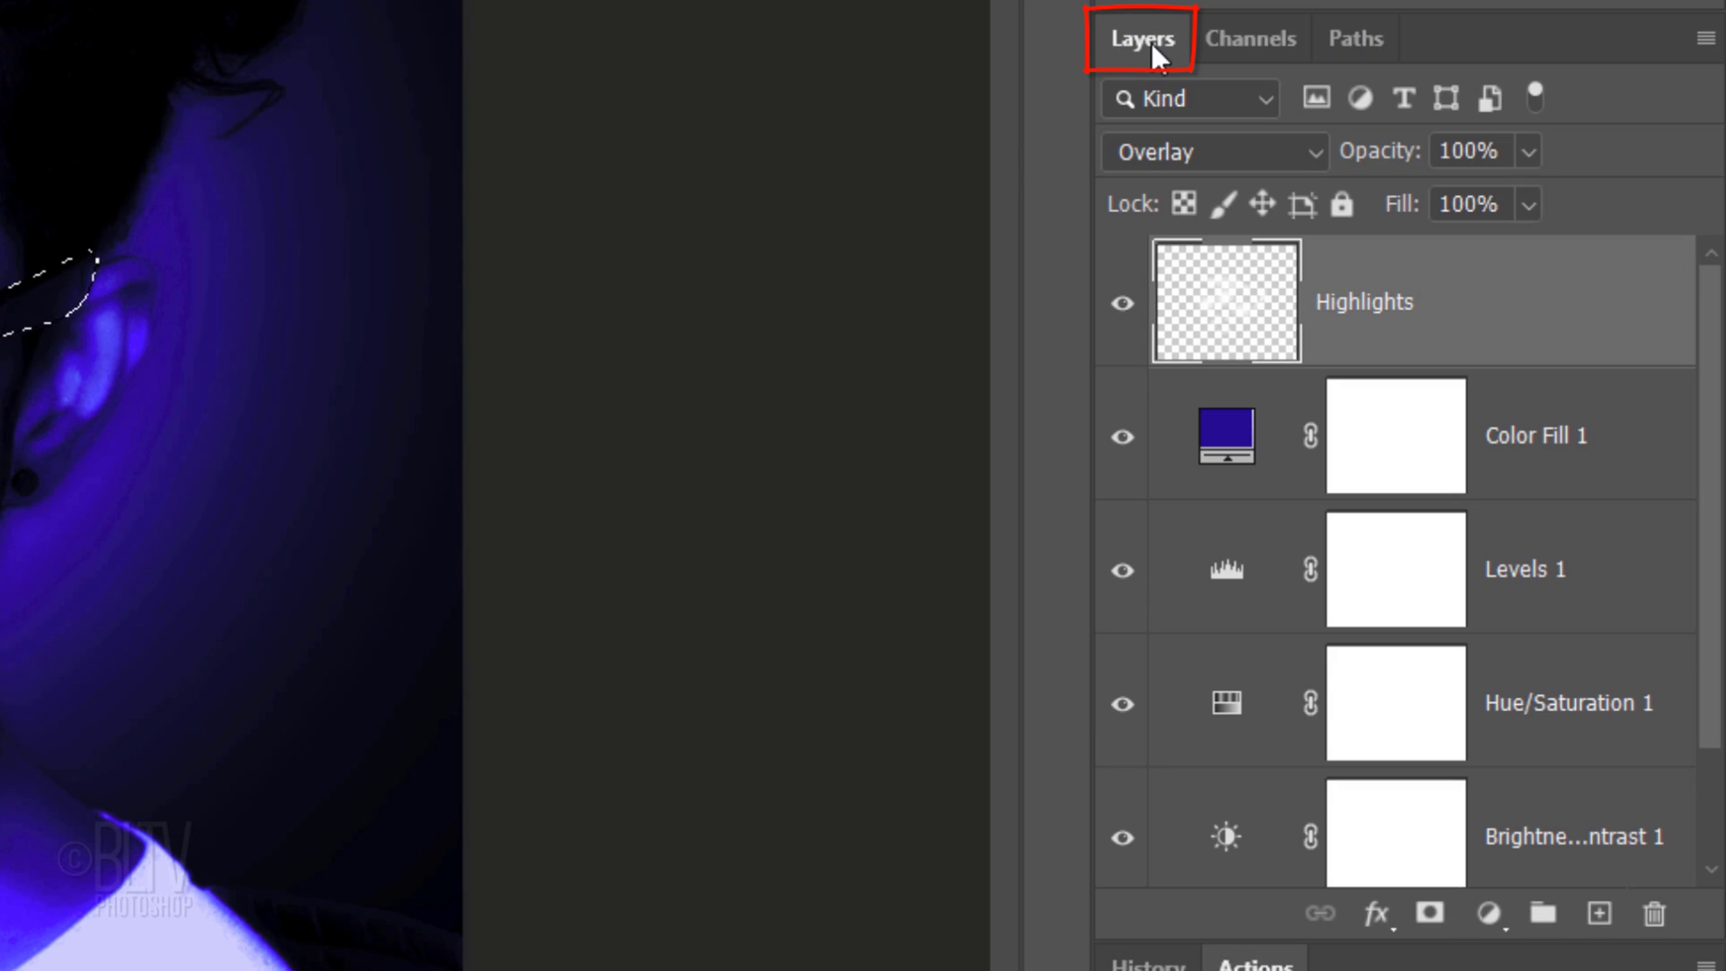
scroll(1714, 327, "down", 3)
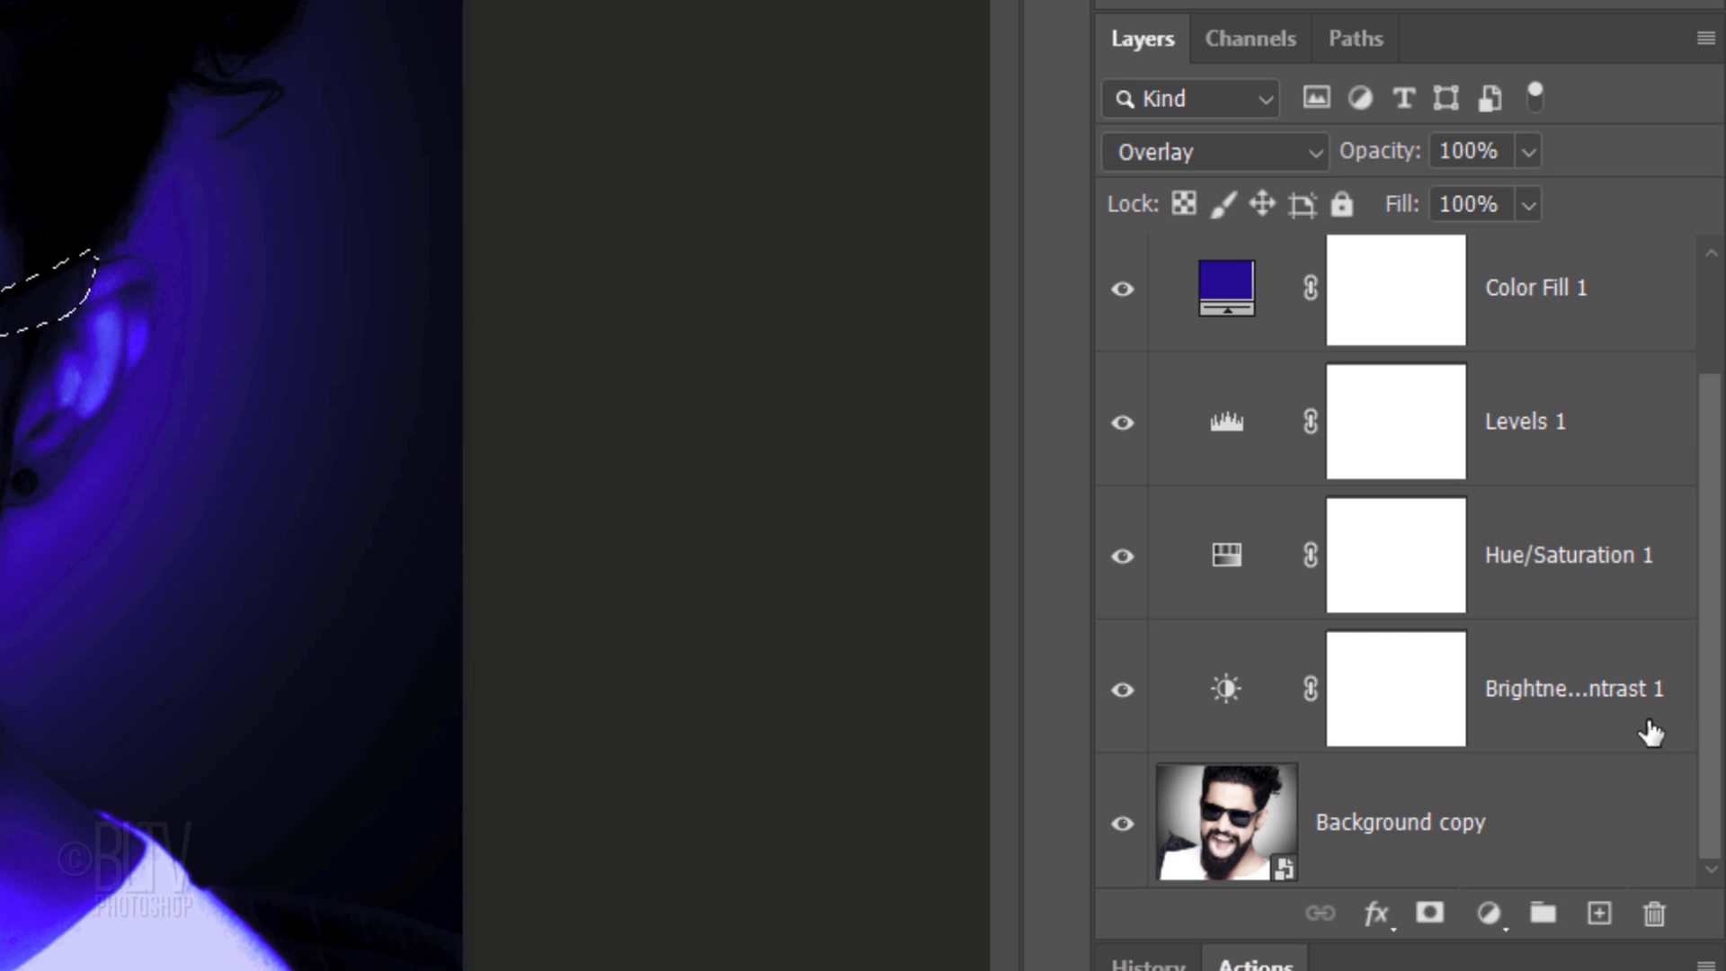
left_click(1240, 803)
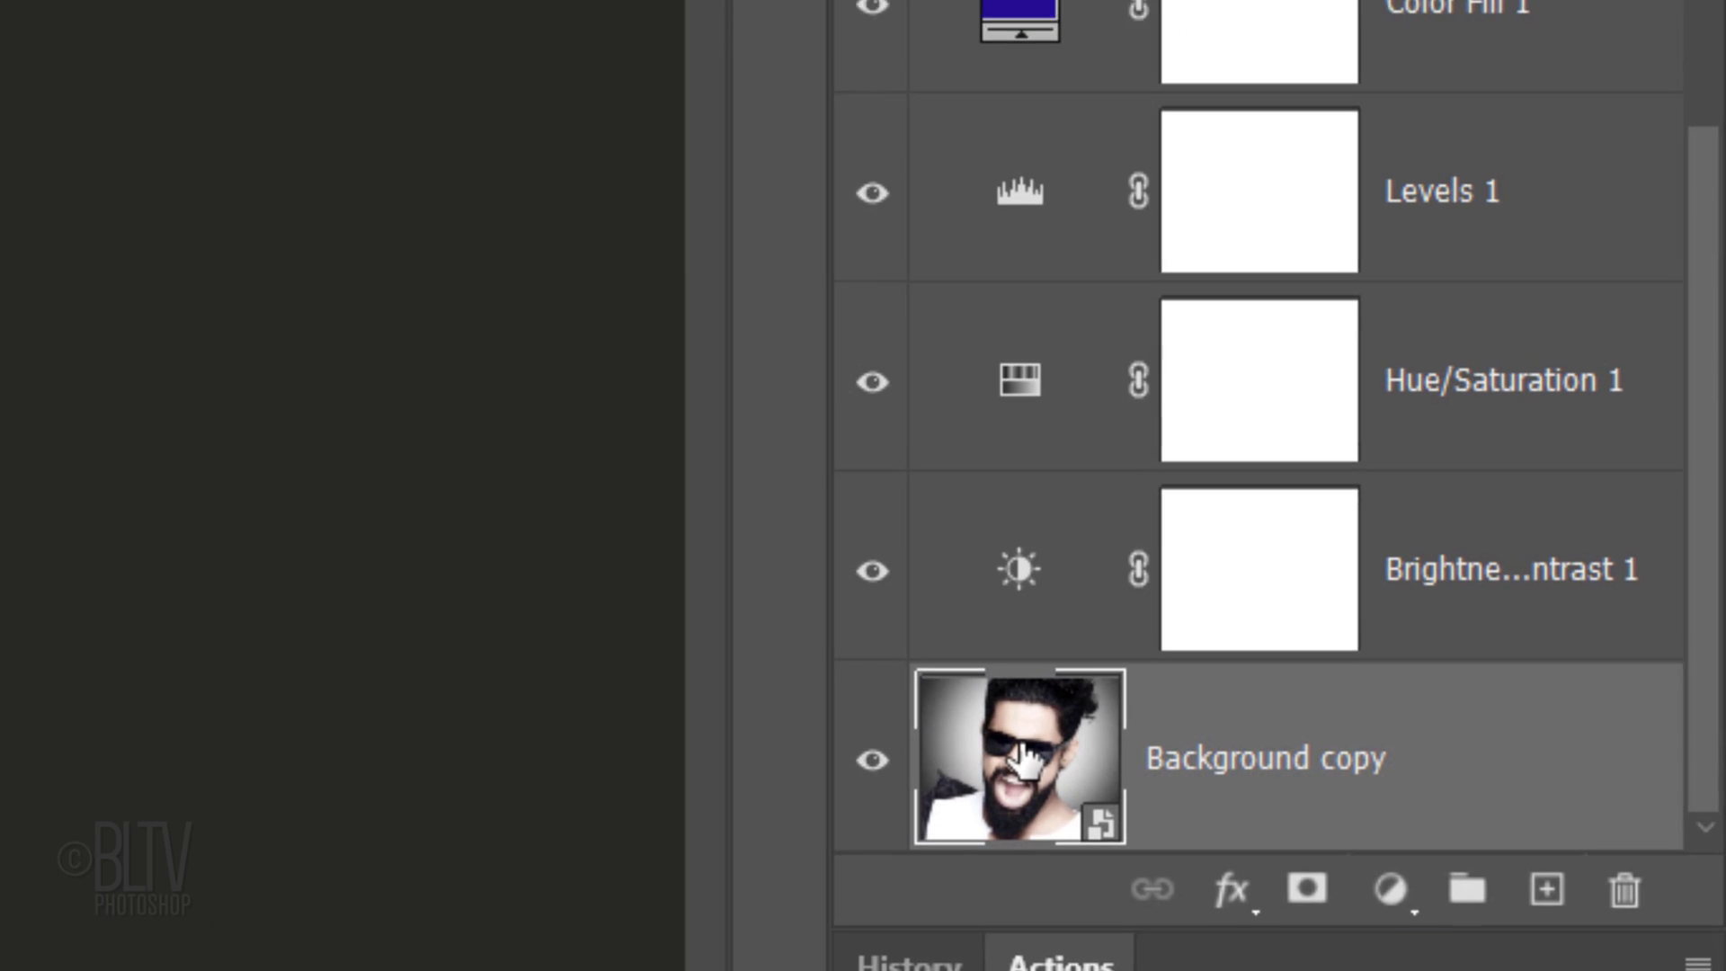
key("ctrl+j")
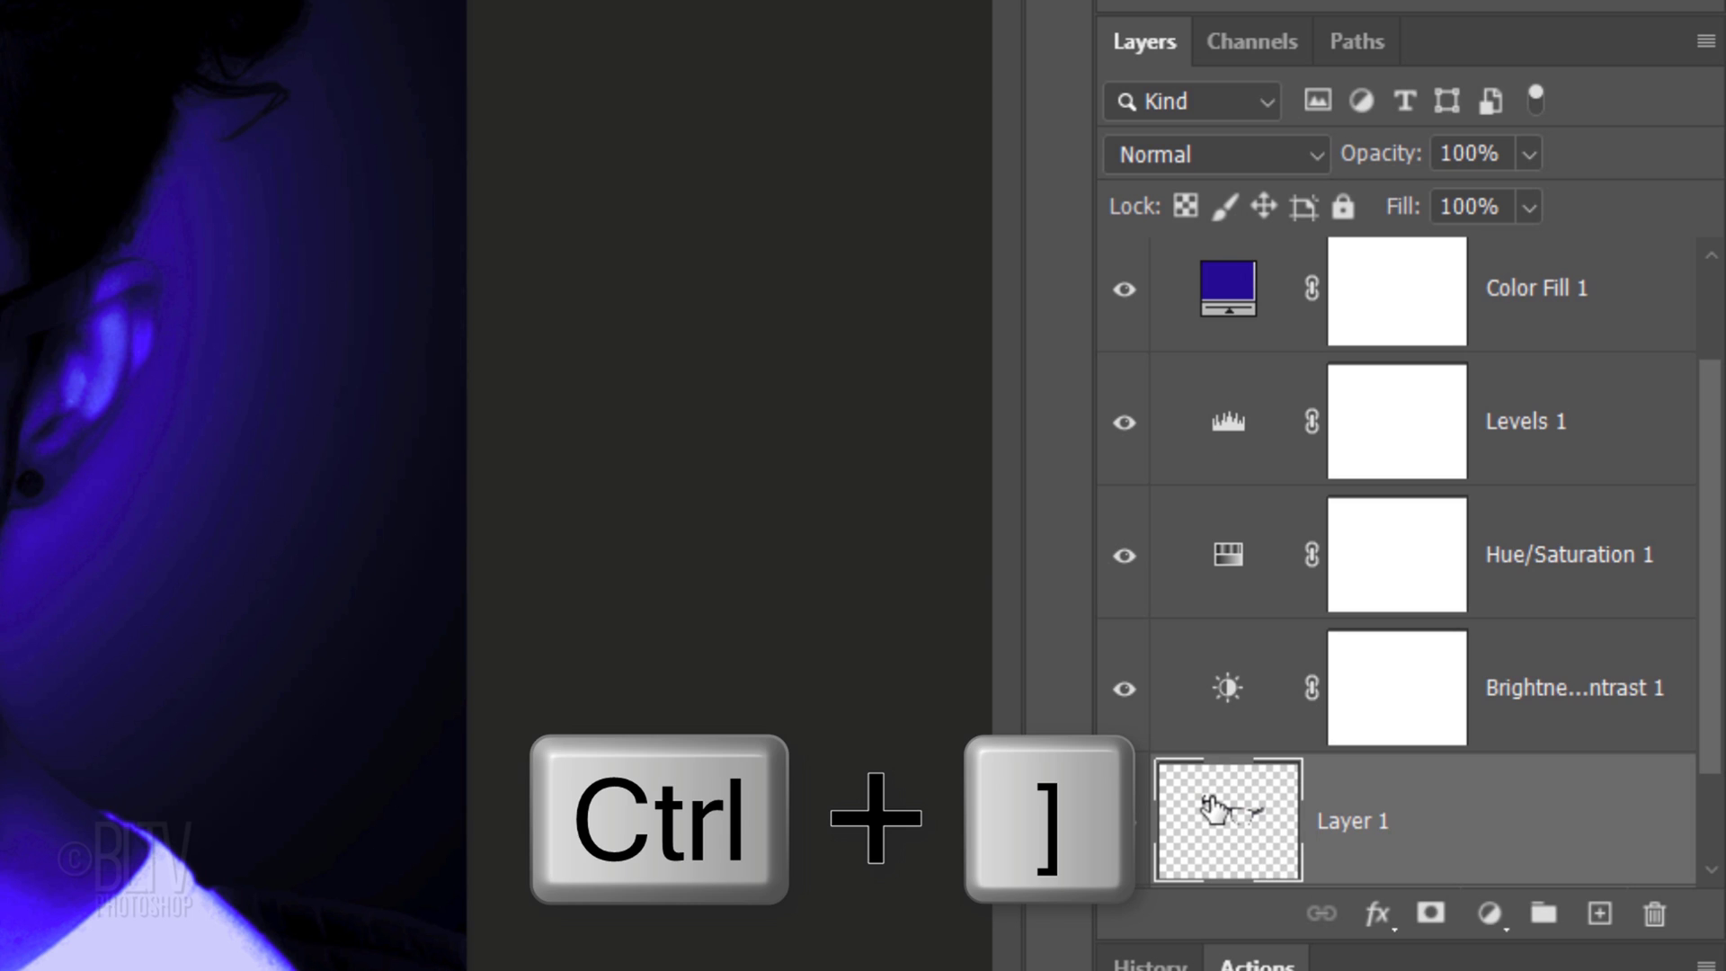
Step: Move the sunglasses Layer 1 to the top of the stack and convert it to a smart object
key("ctrl+bracketright")
key("ctrl+bracketright")
key("ctrl+bracketright")
key("ctrl+bracketright")
key("ctrl+bracketright")
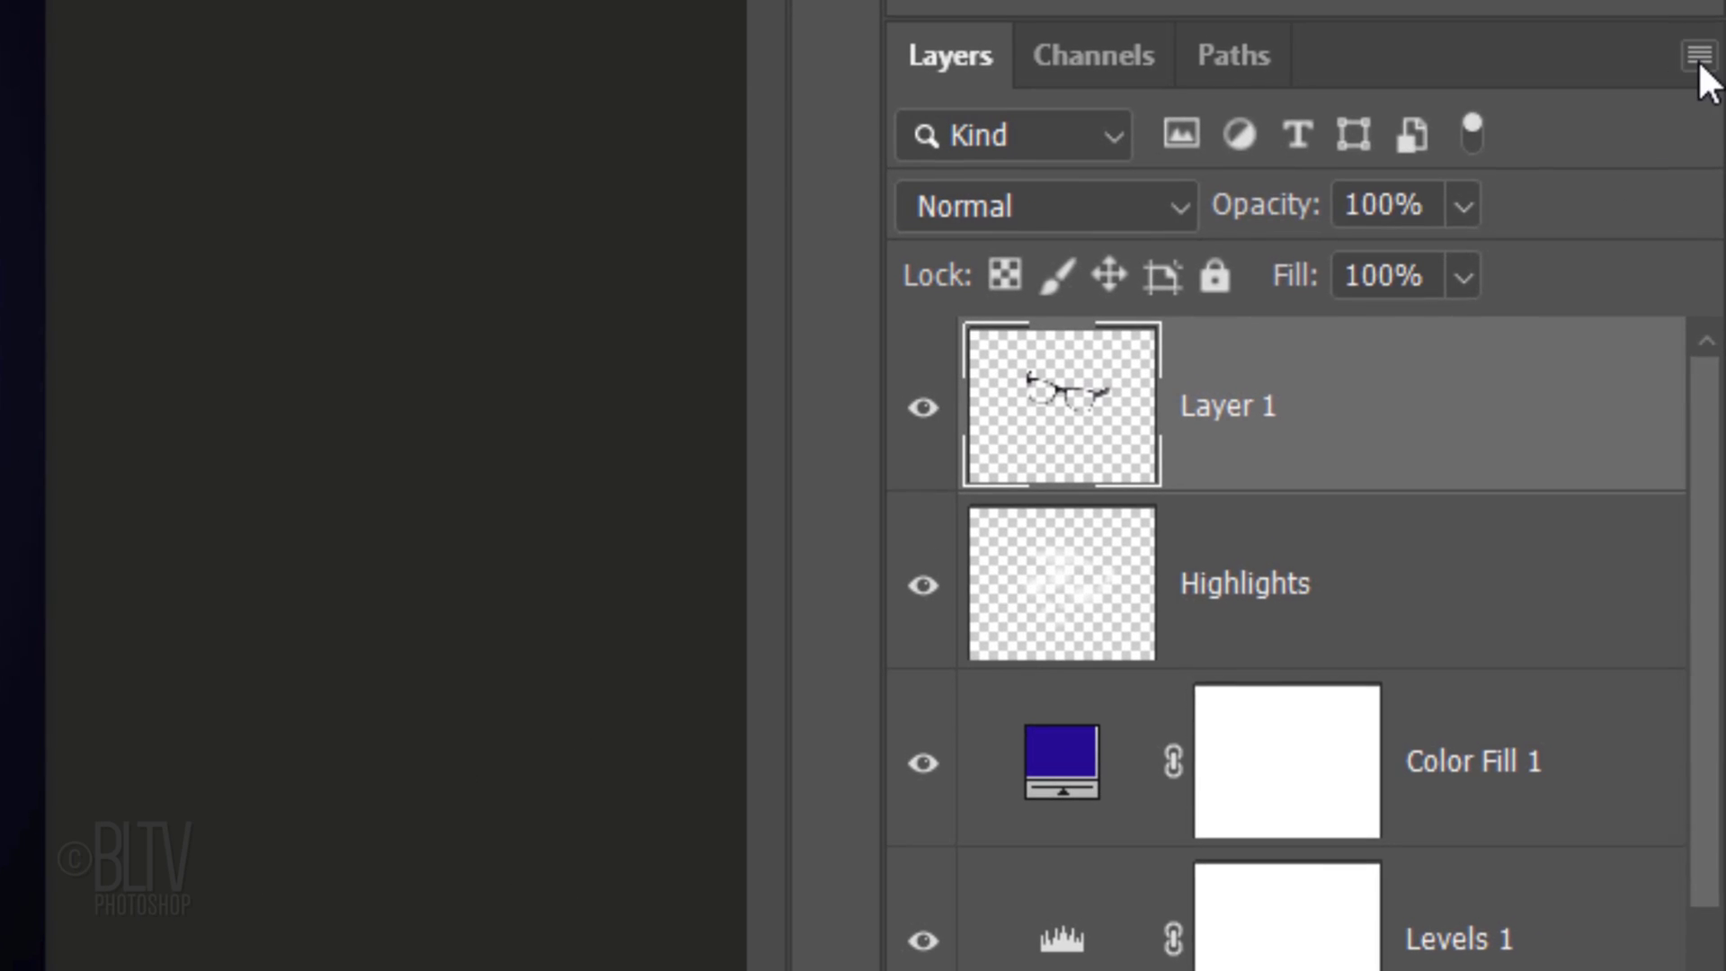
left_click(1704, 44)
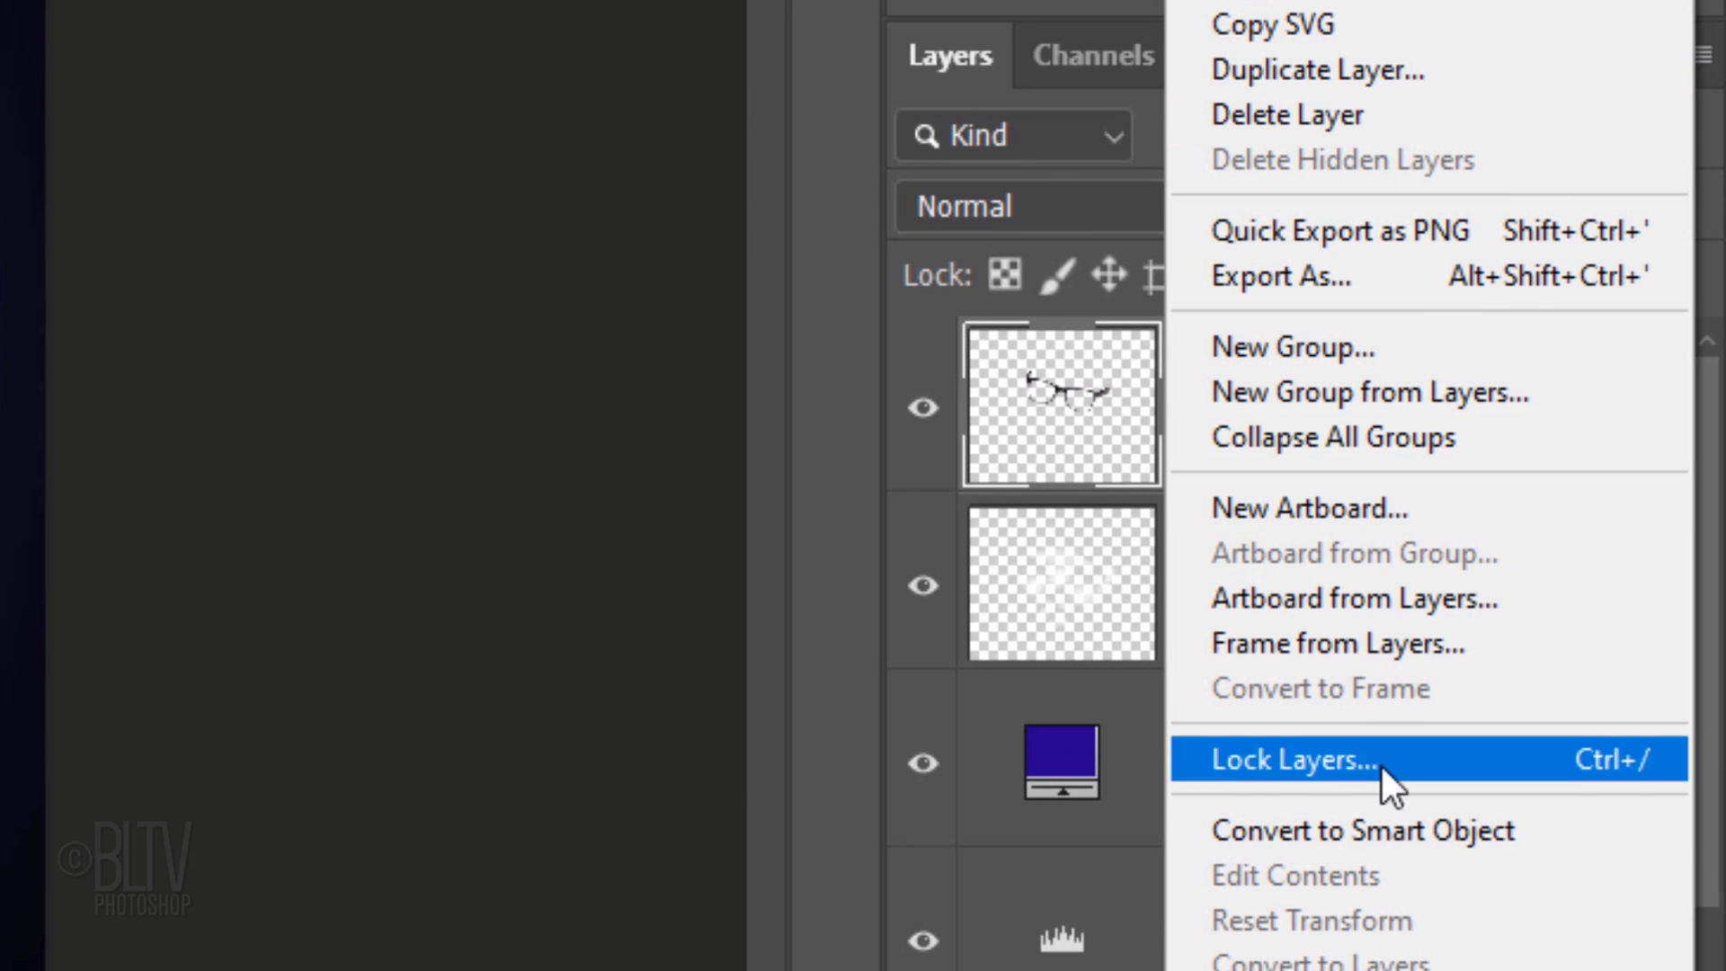
left_click(1357, 830)
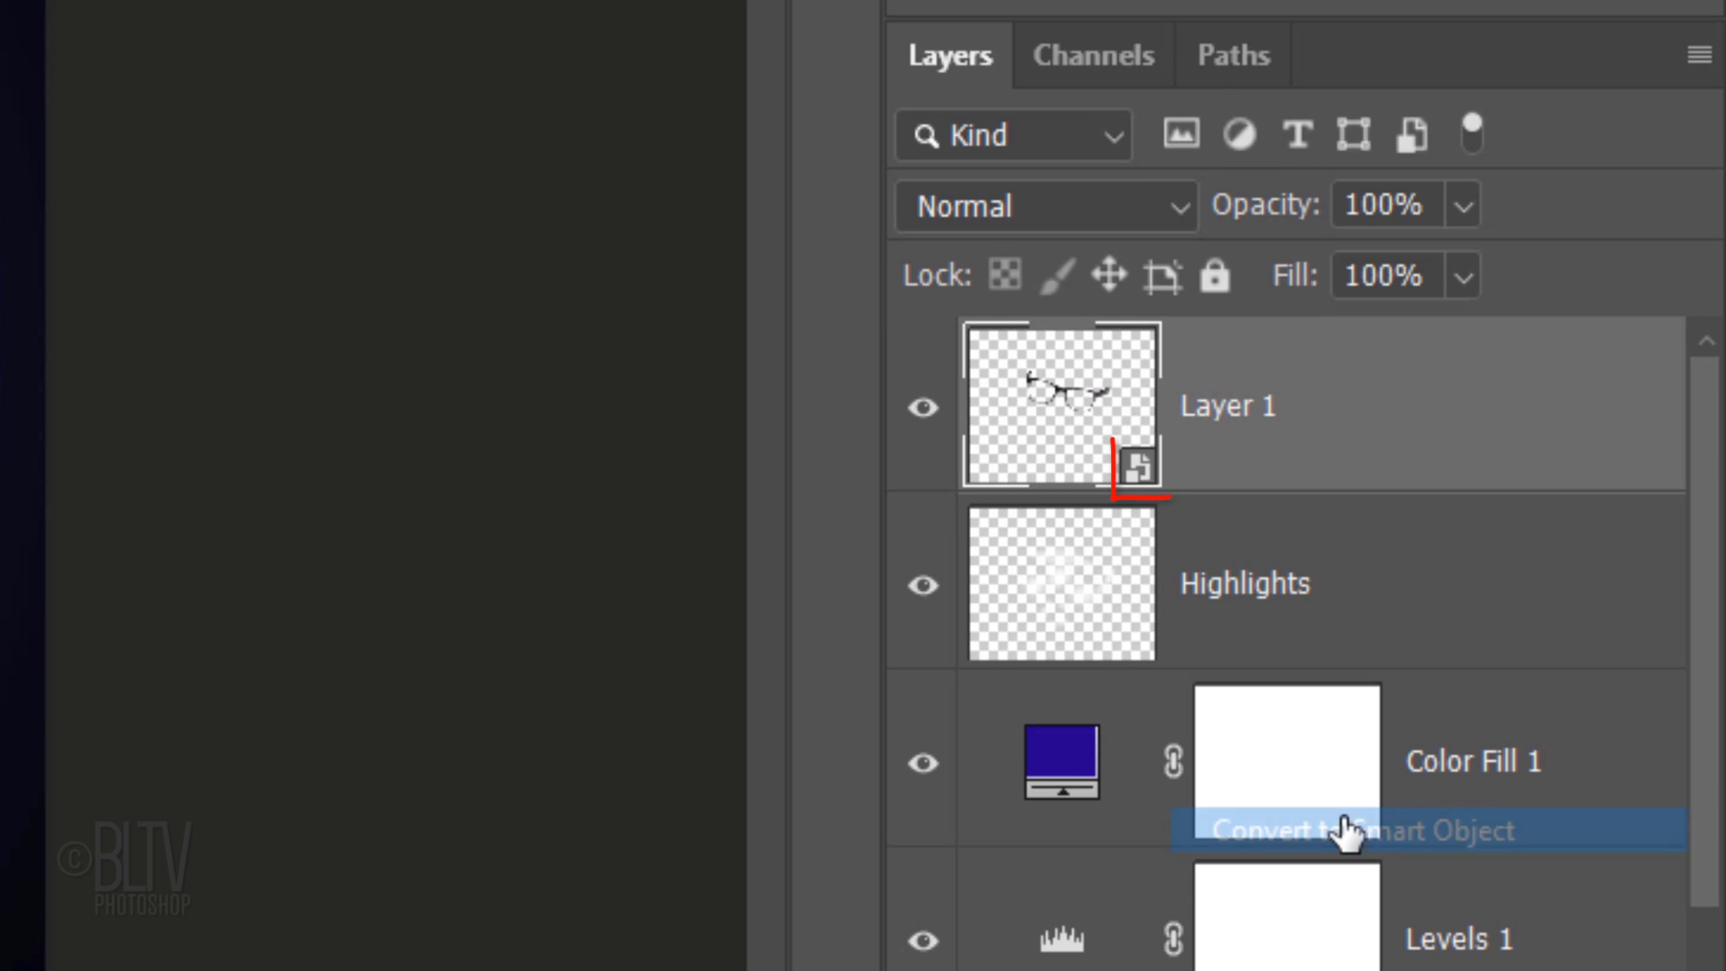
Step: Duplicate it as a hidden Layer 1 copy, keeping the original Layer 1 selected
key("ctrl+j")
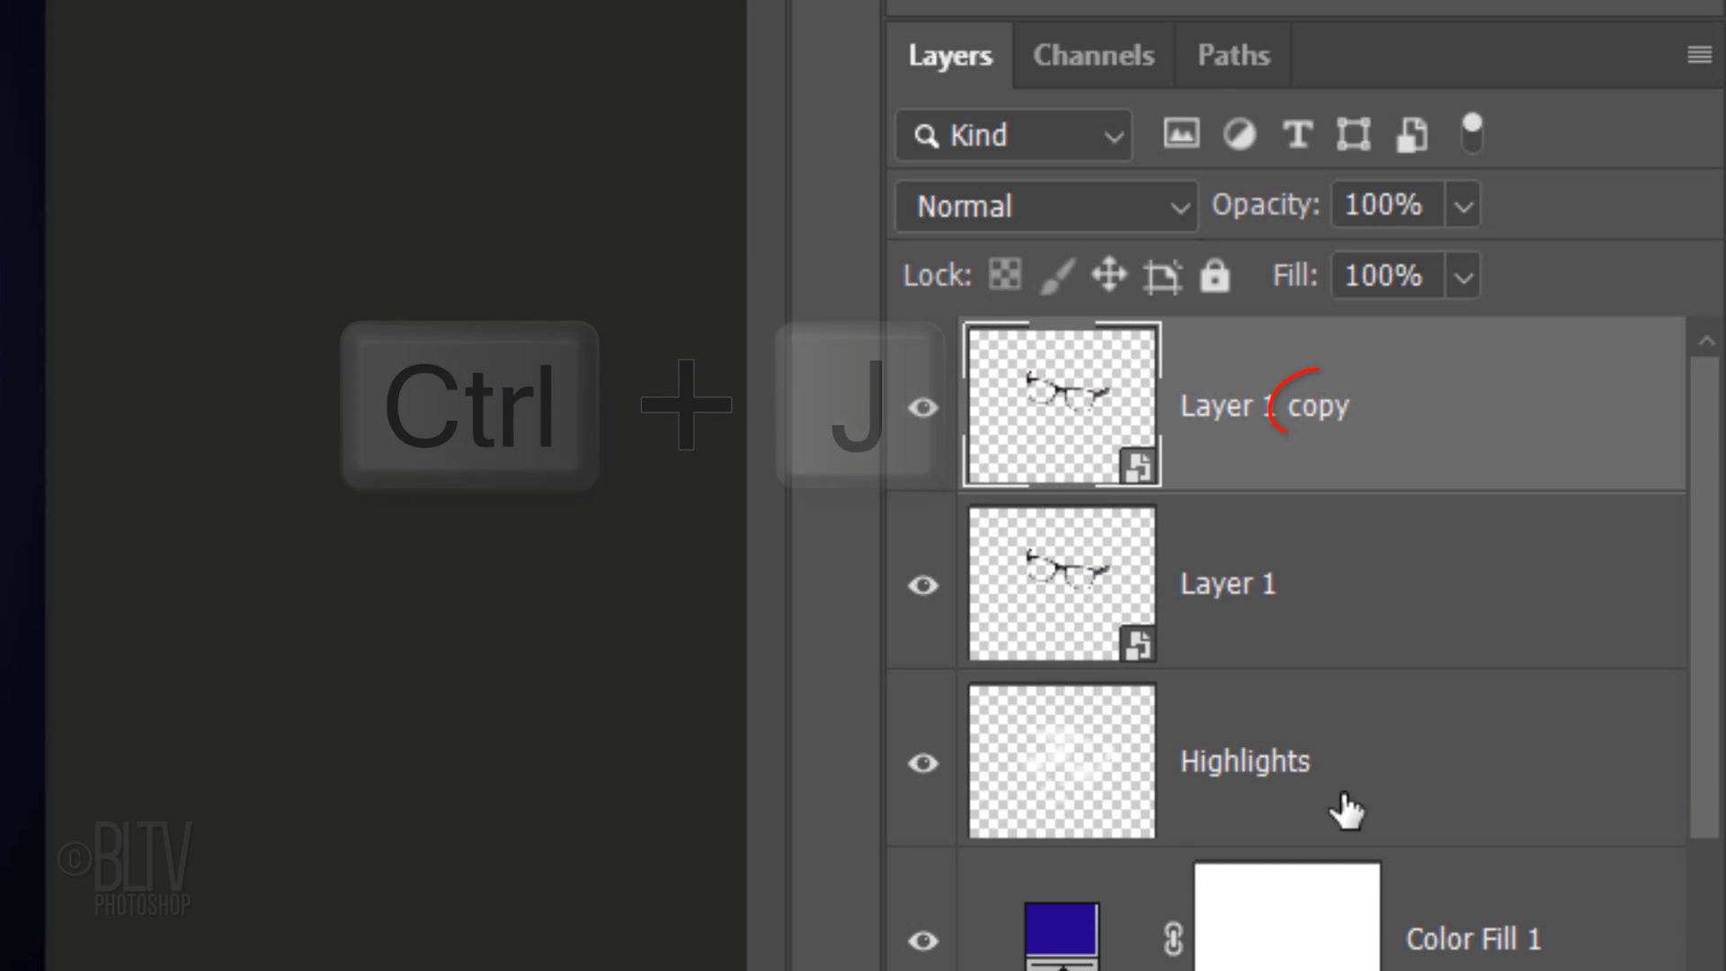
left_click(923, 411)
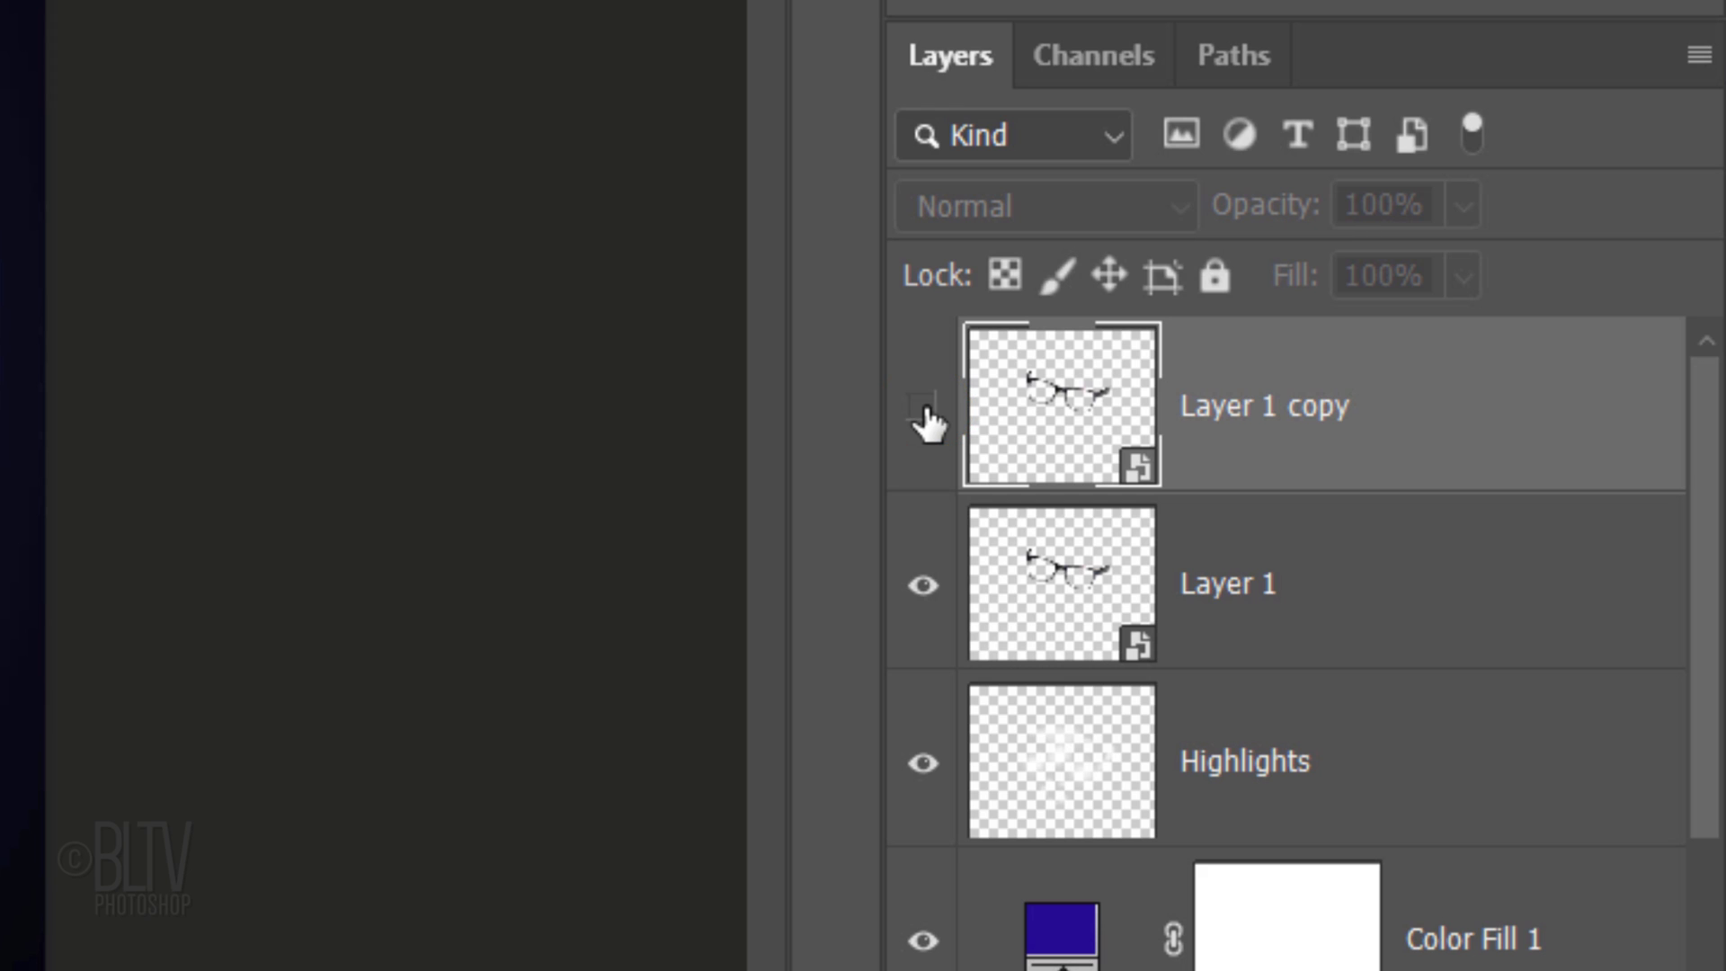
left_click(1380, 608)
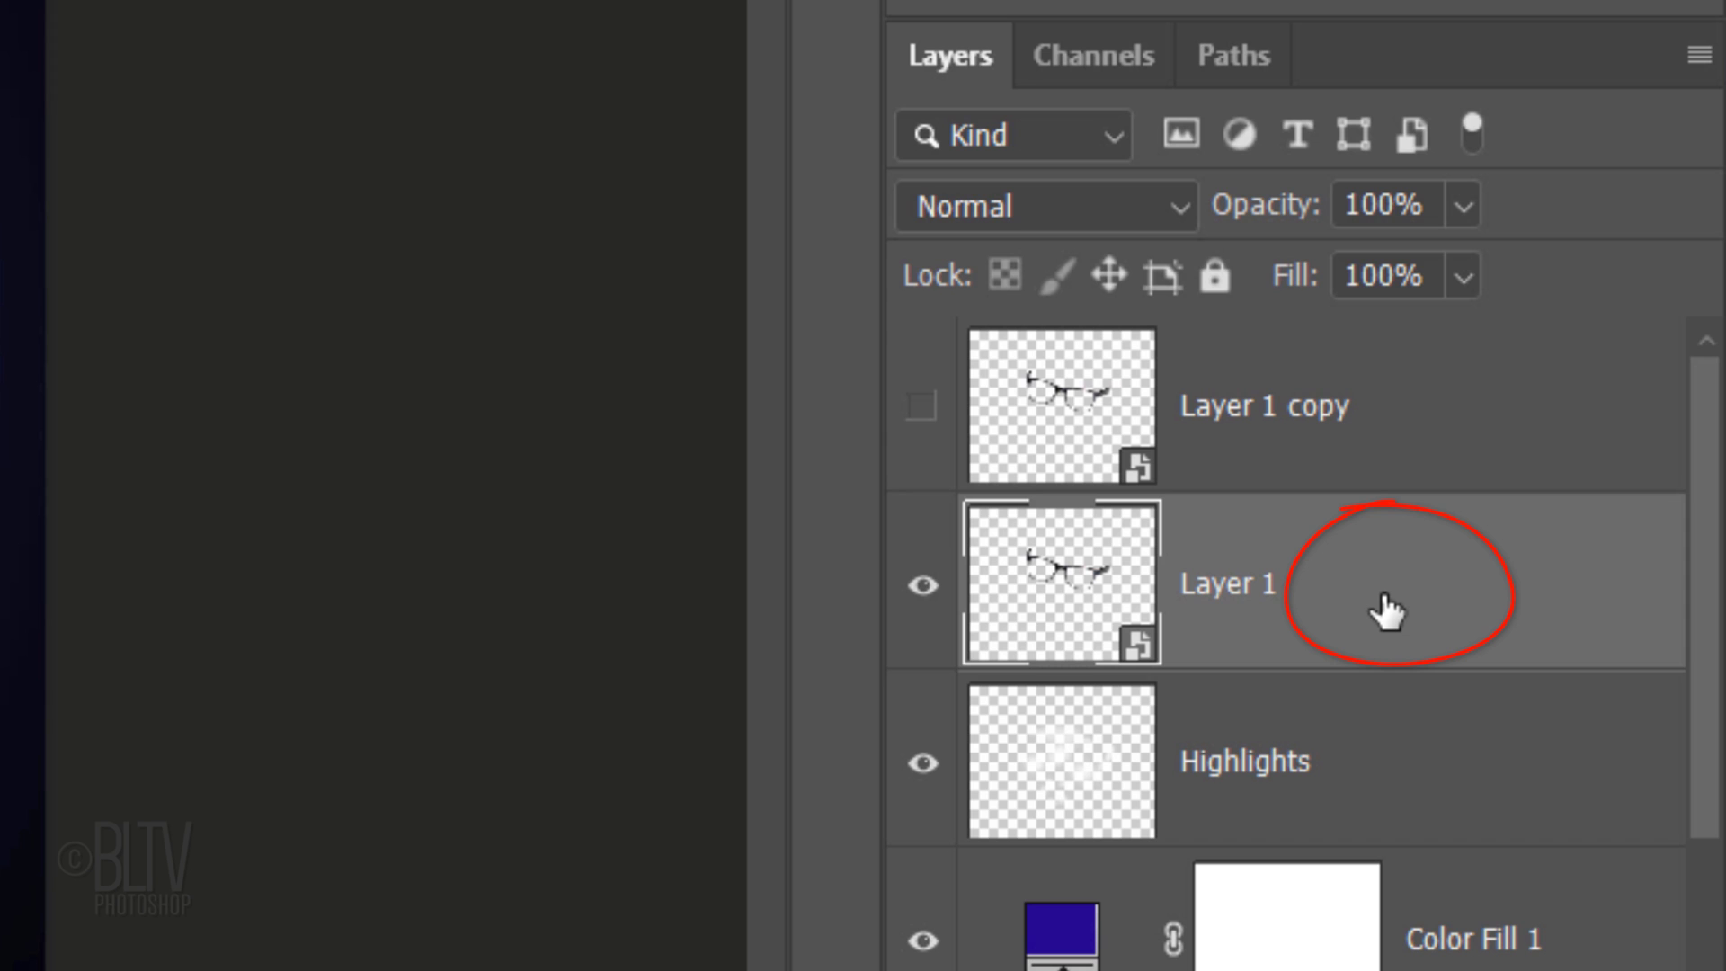
Step: Enable Outer Glow on Layer 1: Linear Light, 30% opacity, white, Softer, 10 px
double_click(1385, 611)
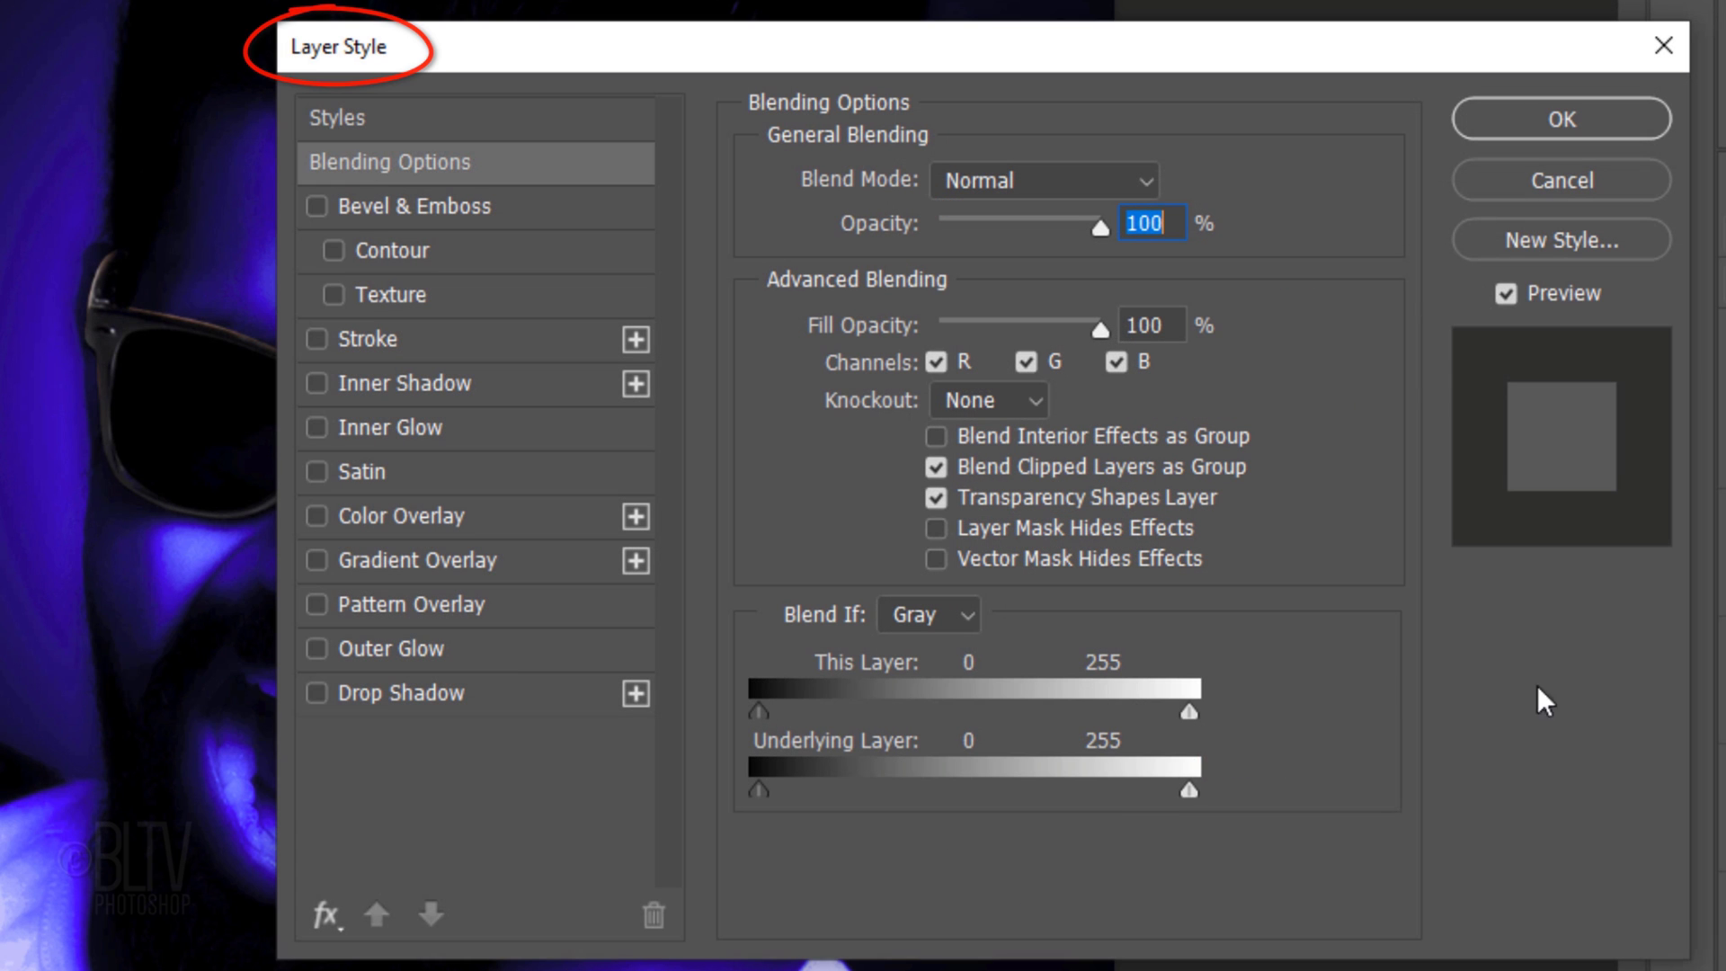
left_click(394, 642)
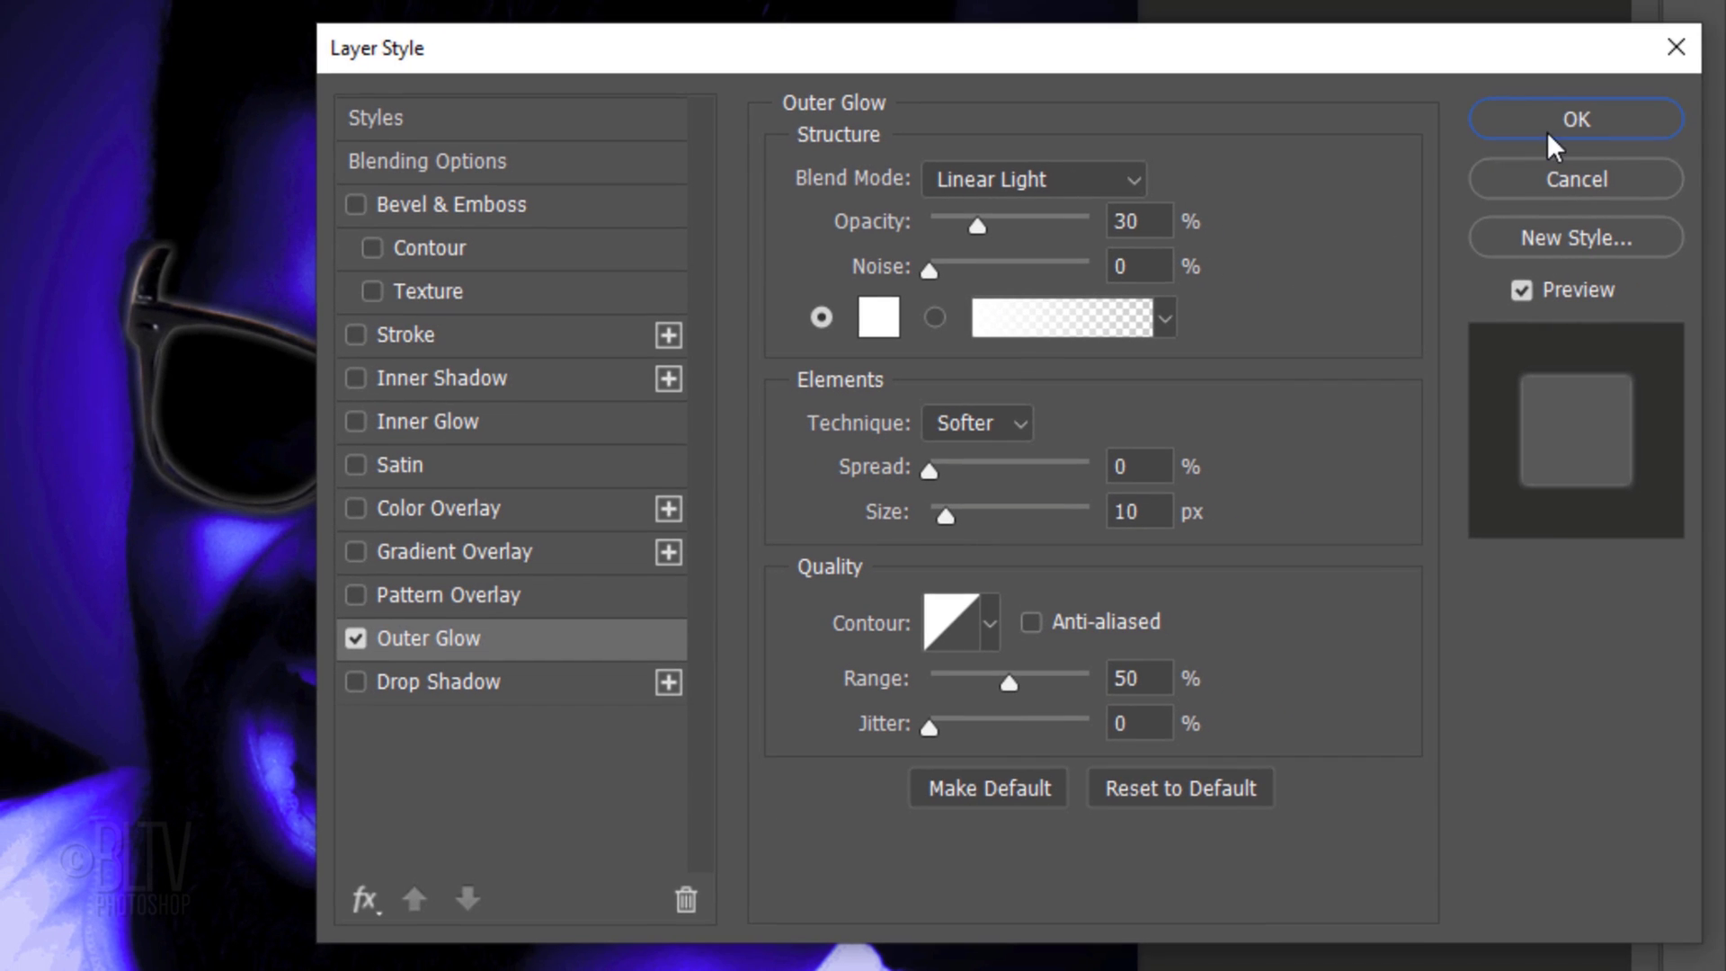
Step: Confirm the outer glow, then make Layer 1 copy visible and select it
left_click(1546, 128)
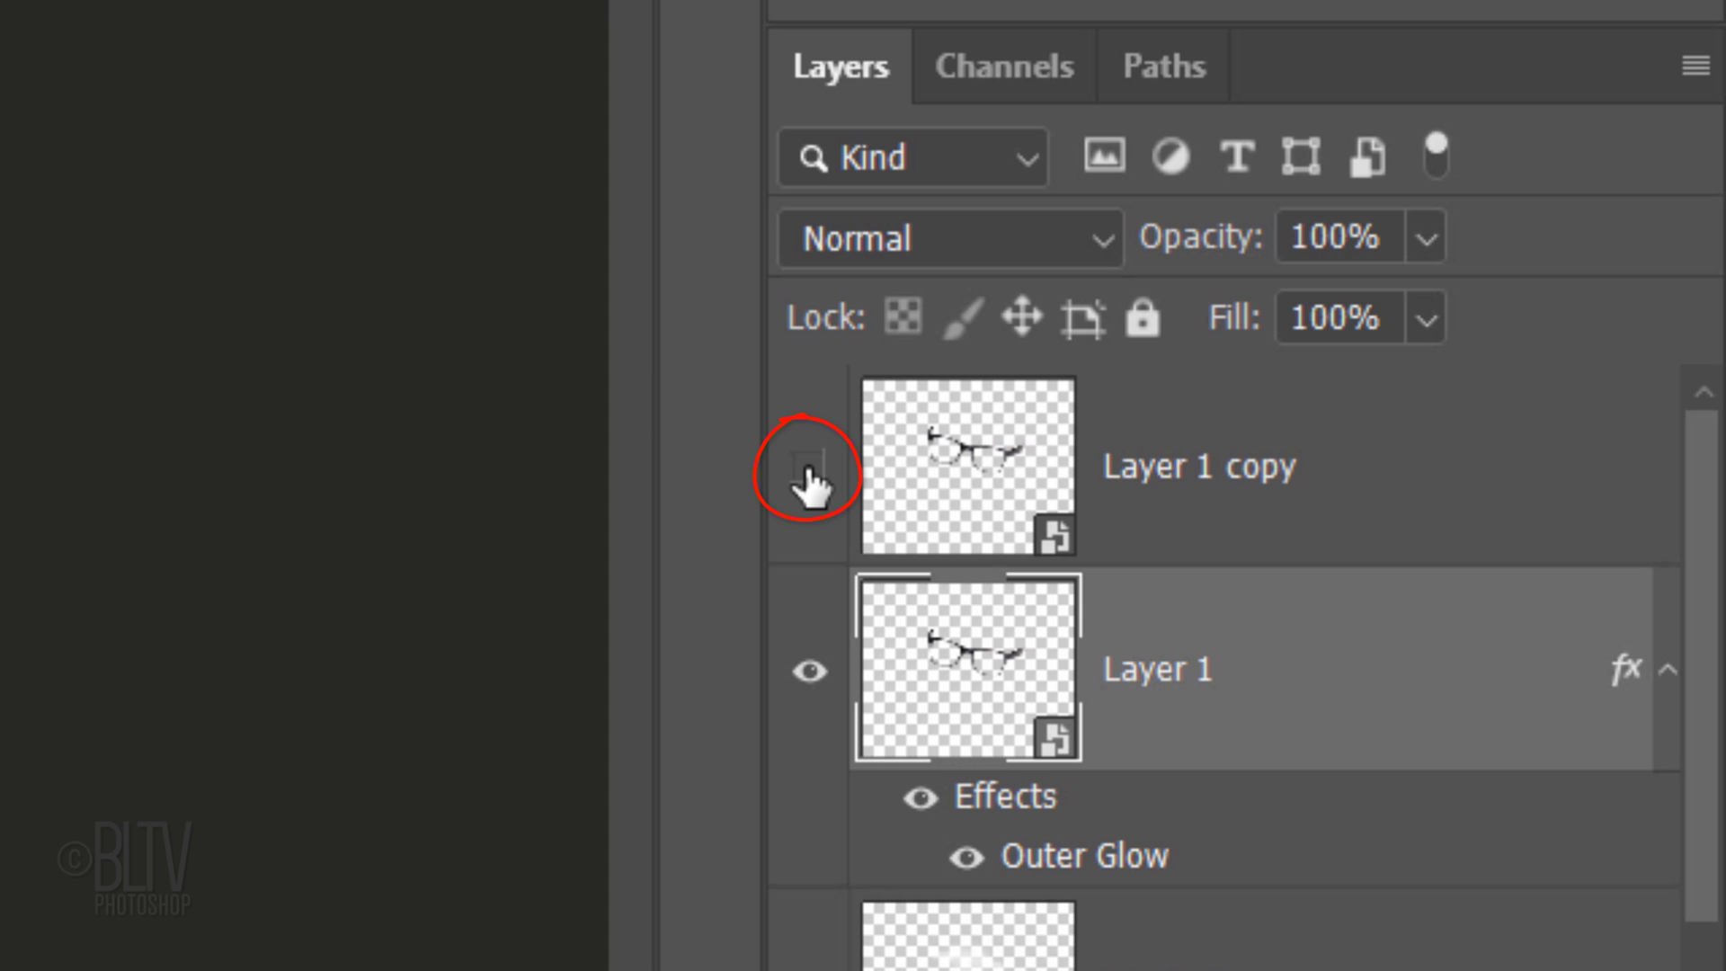
left_click(809, 467)
left_click(939, 472)
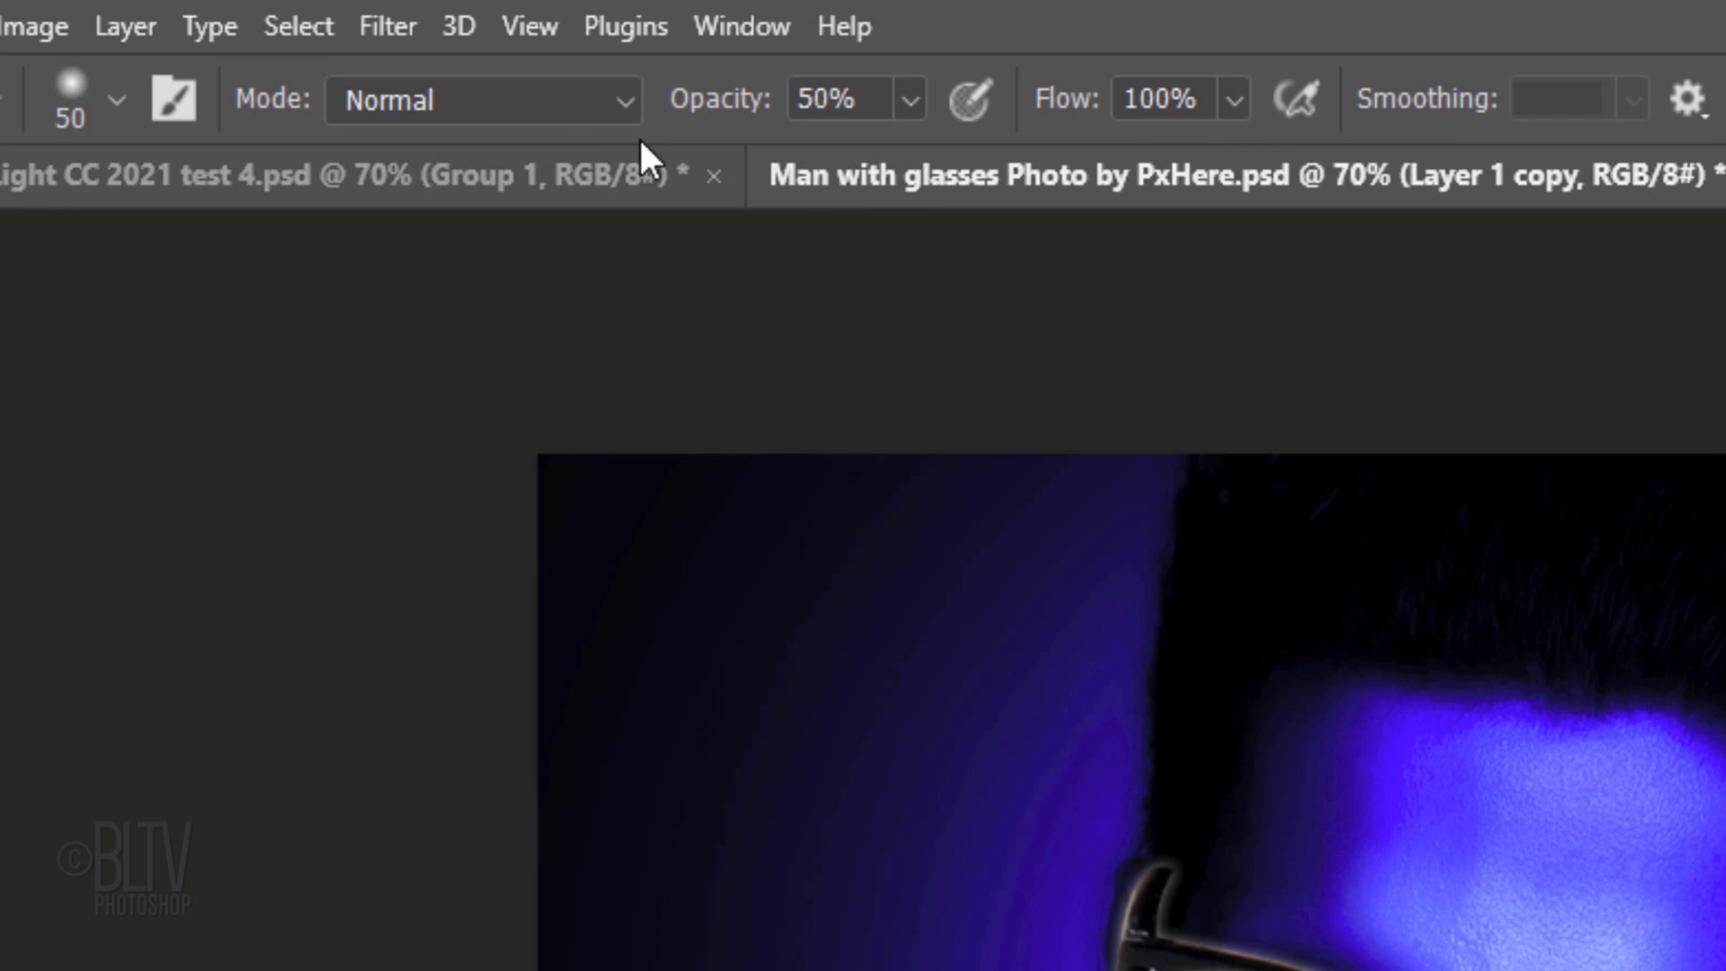
Step: Apply a Gaussian Blur with a 1-pixel radius to Layer 1 copy
left_click(387, 23)
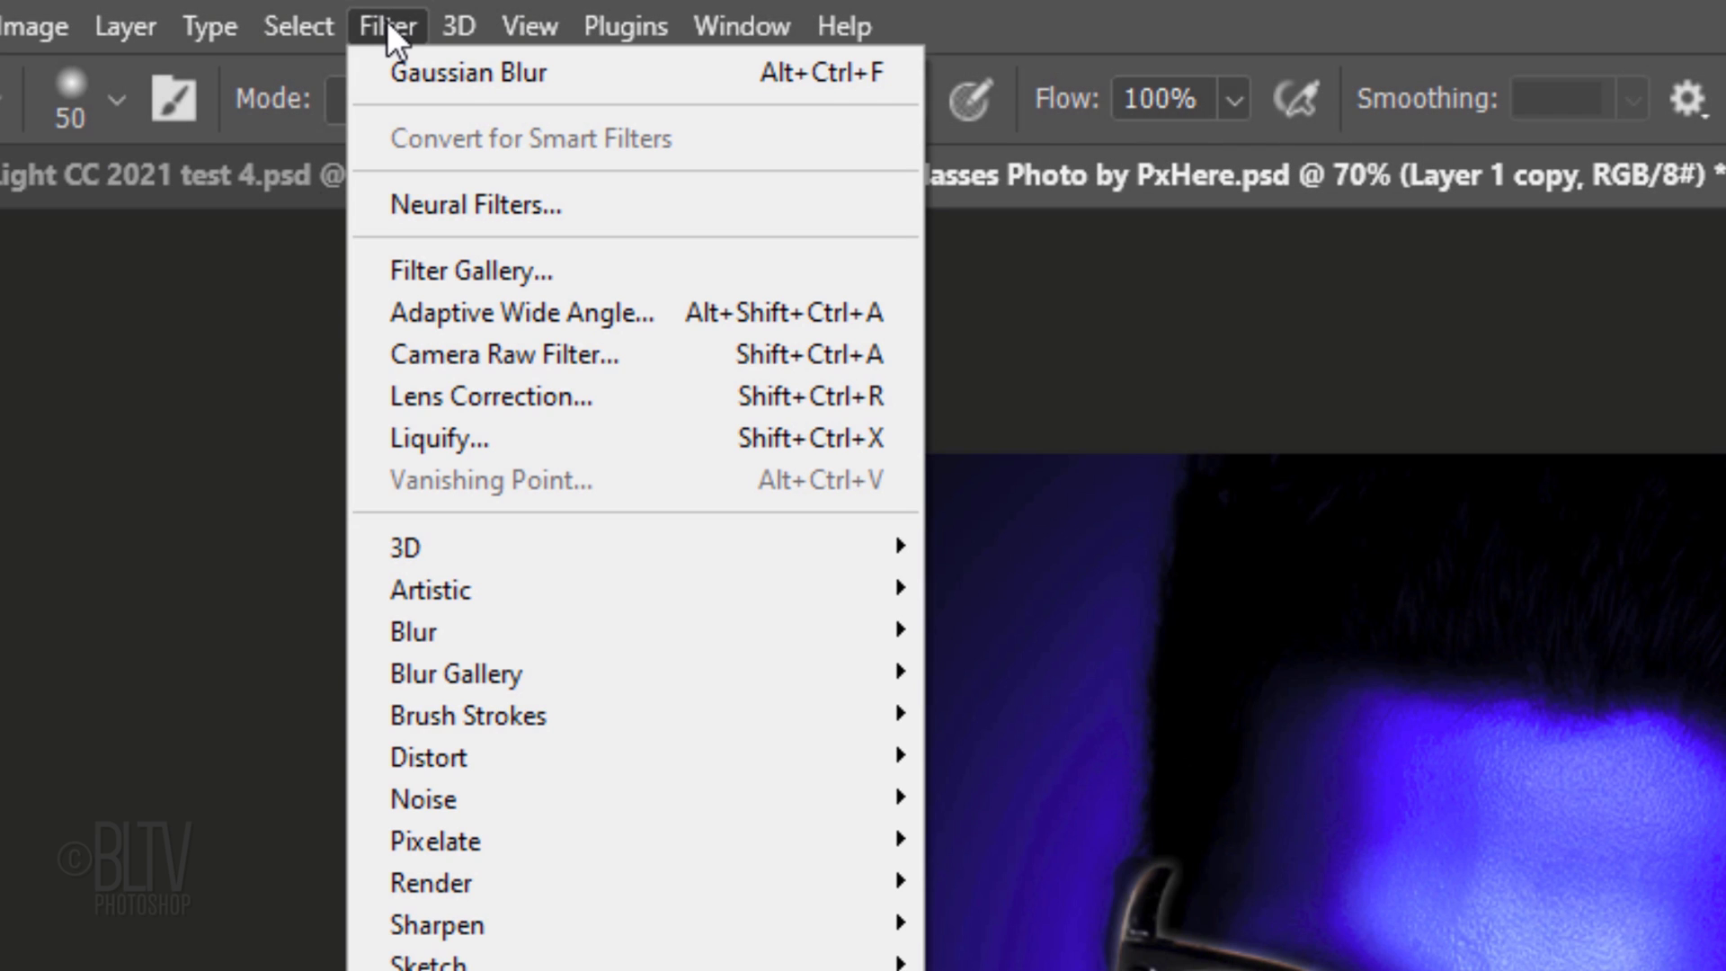
mouse_move(415, 631)
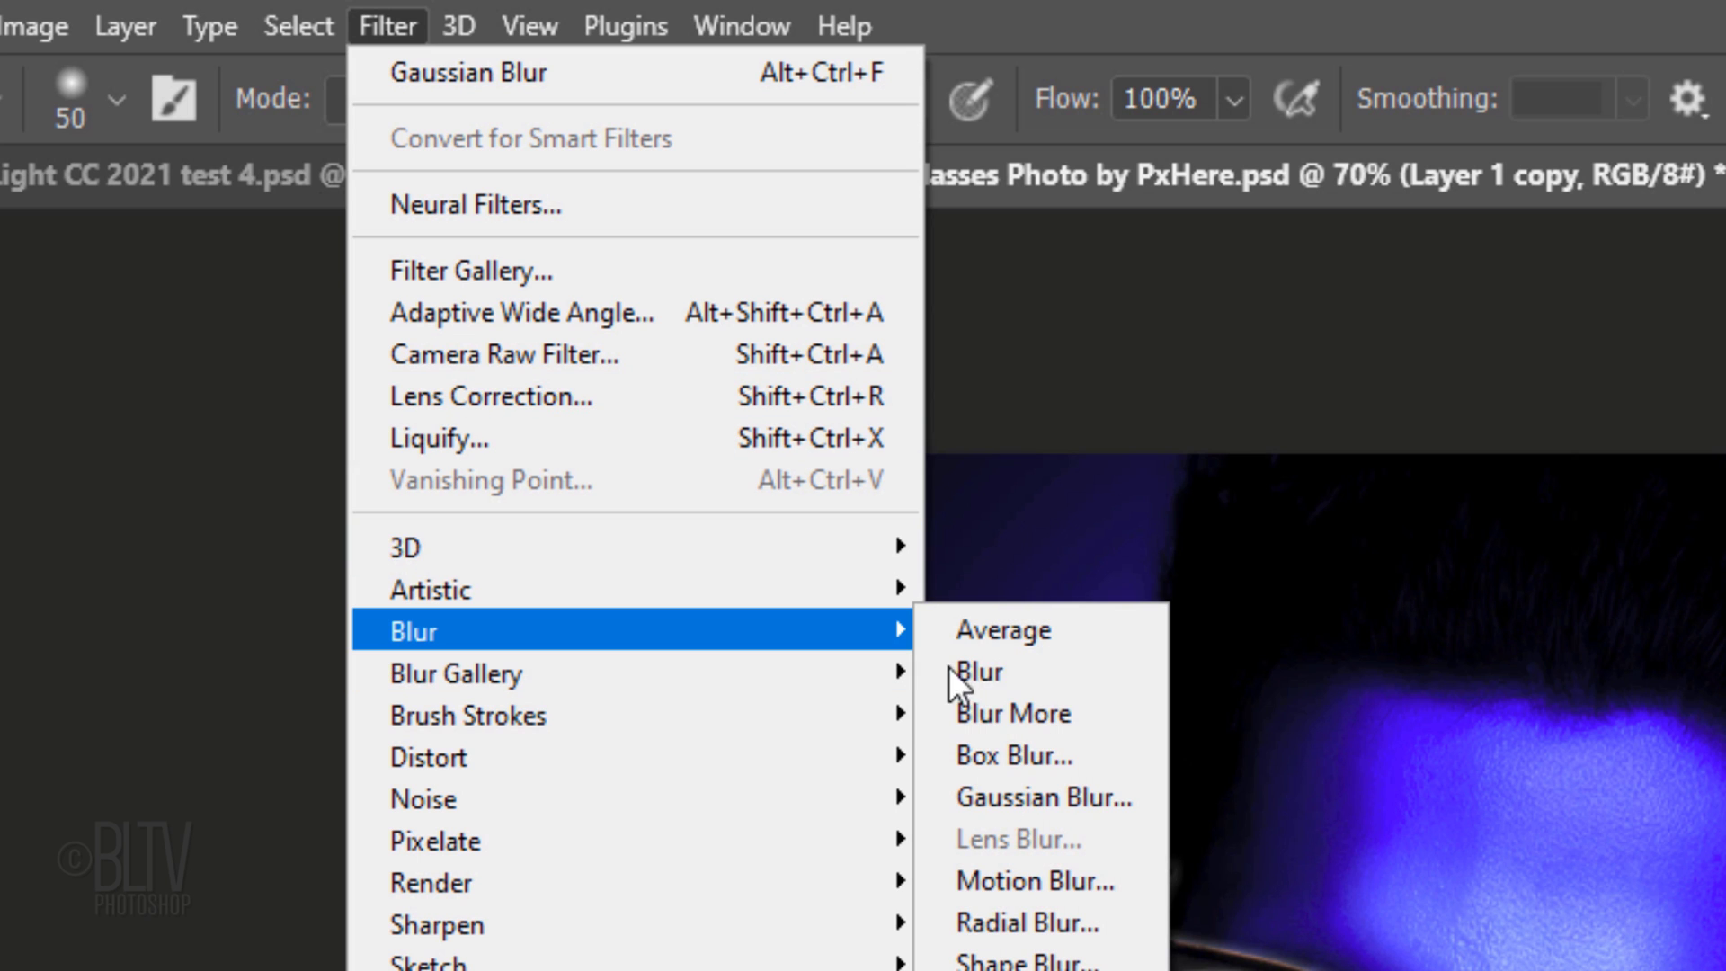
left_click(1026, 801)
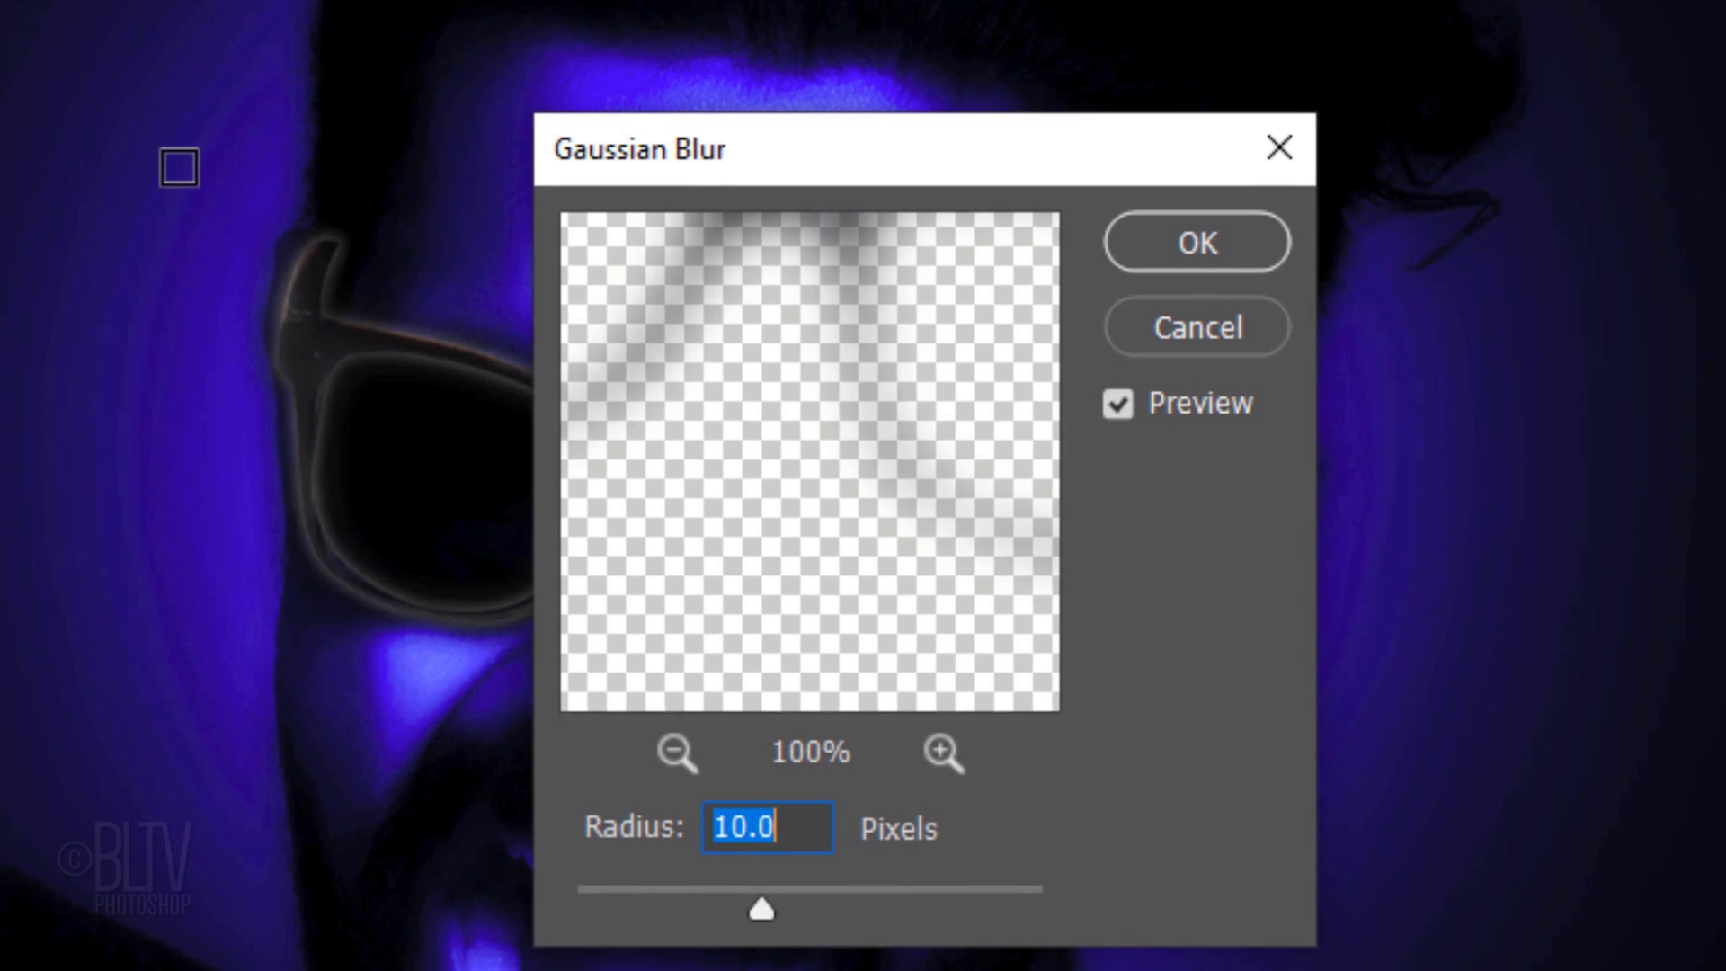
type("1")
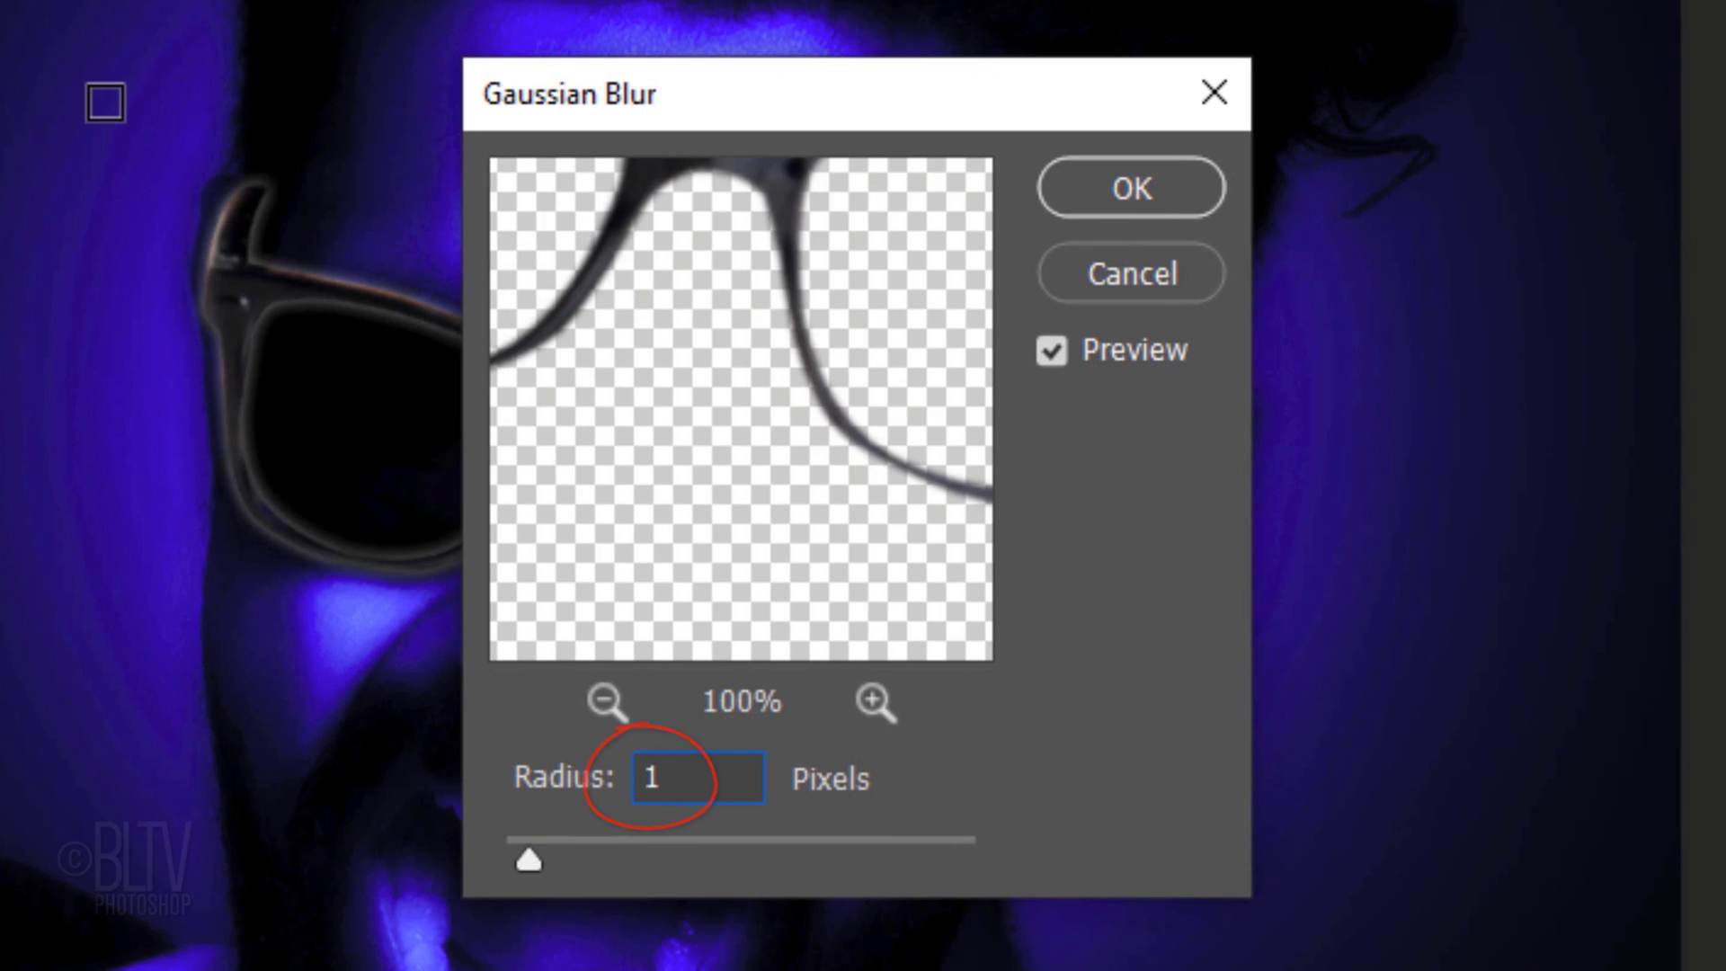
left_click(1132, 194)
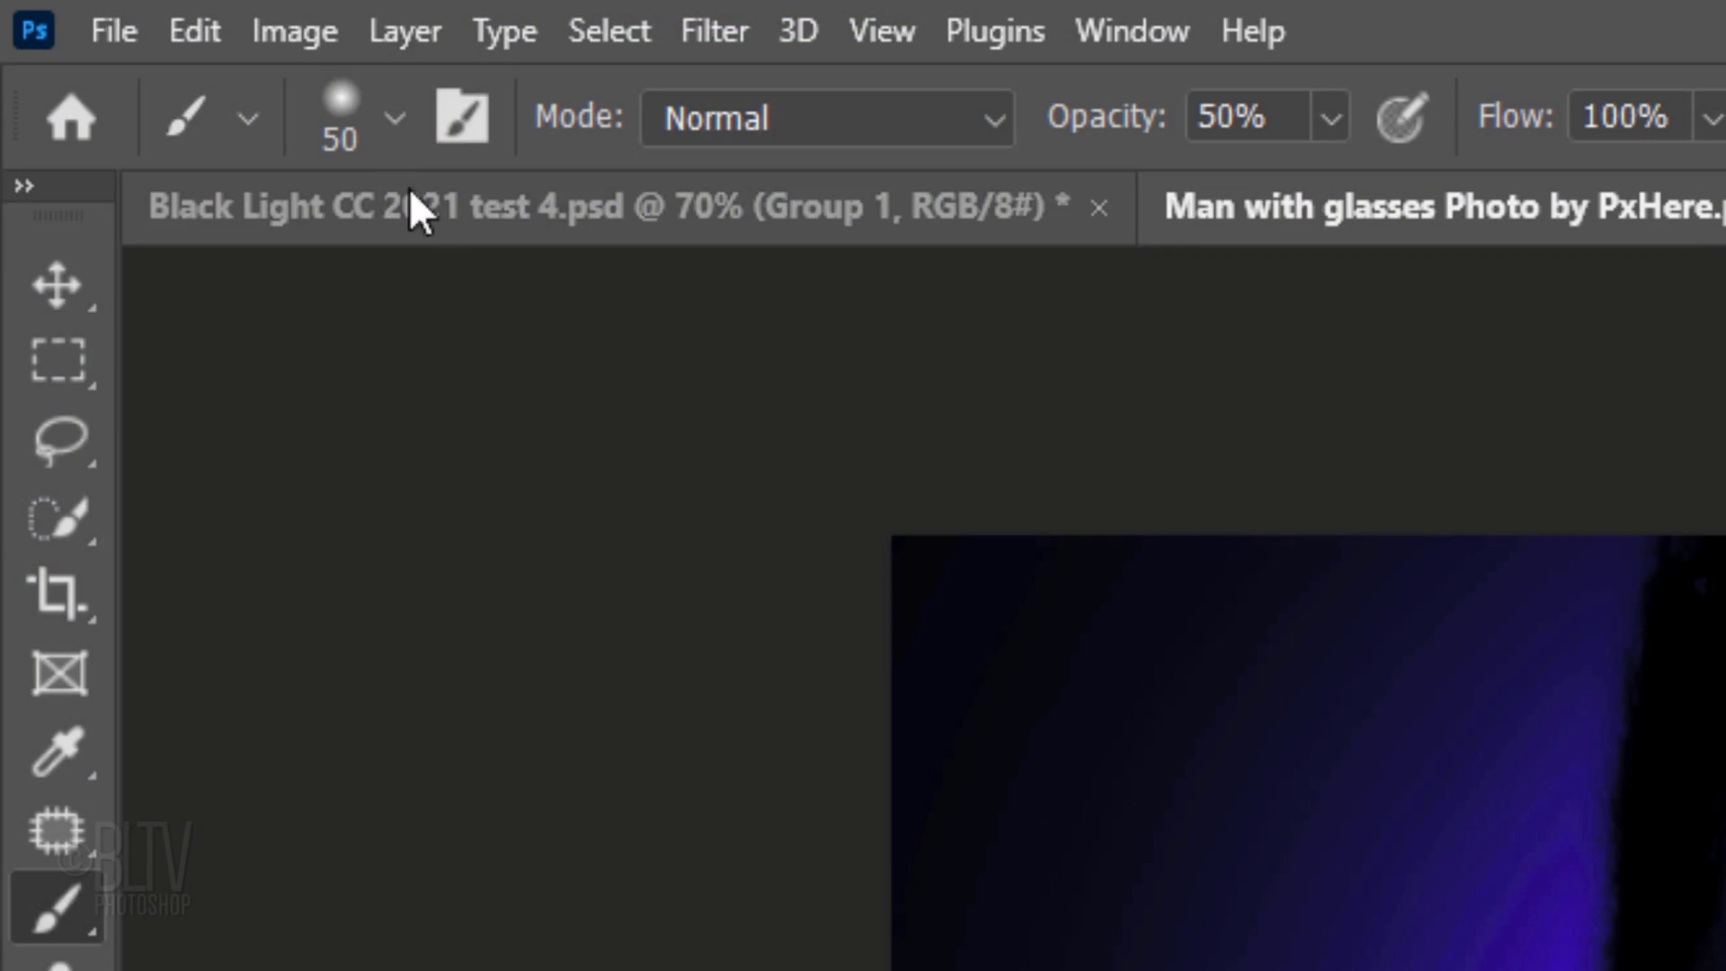
Step: Open Image > Adjustments > Hue/Saturation on the sunglasses copy and turn on Colorize
left_click(295, 31)
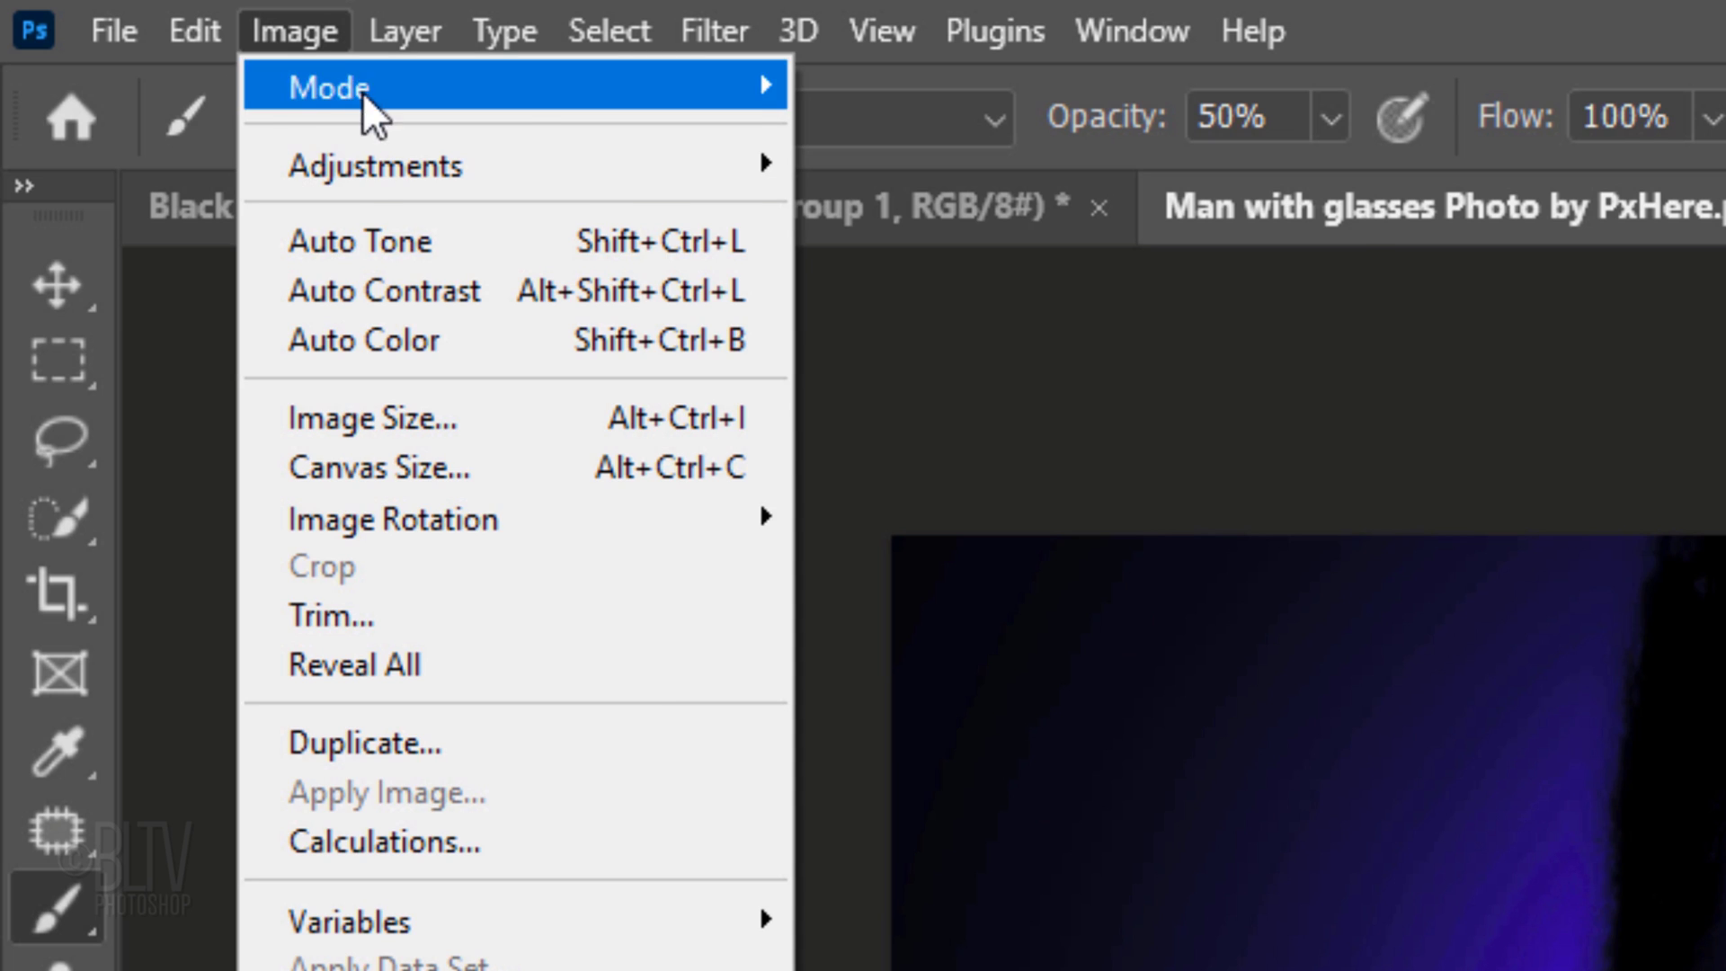
mouse_move(373, 176)
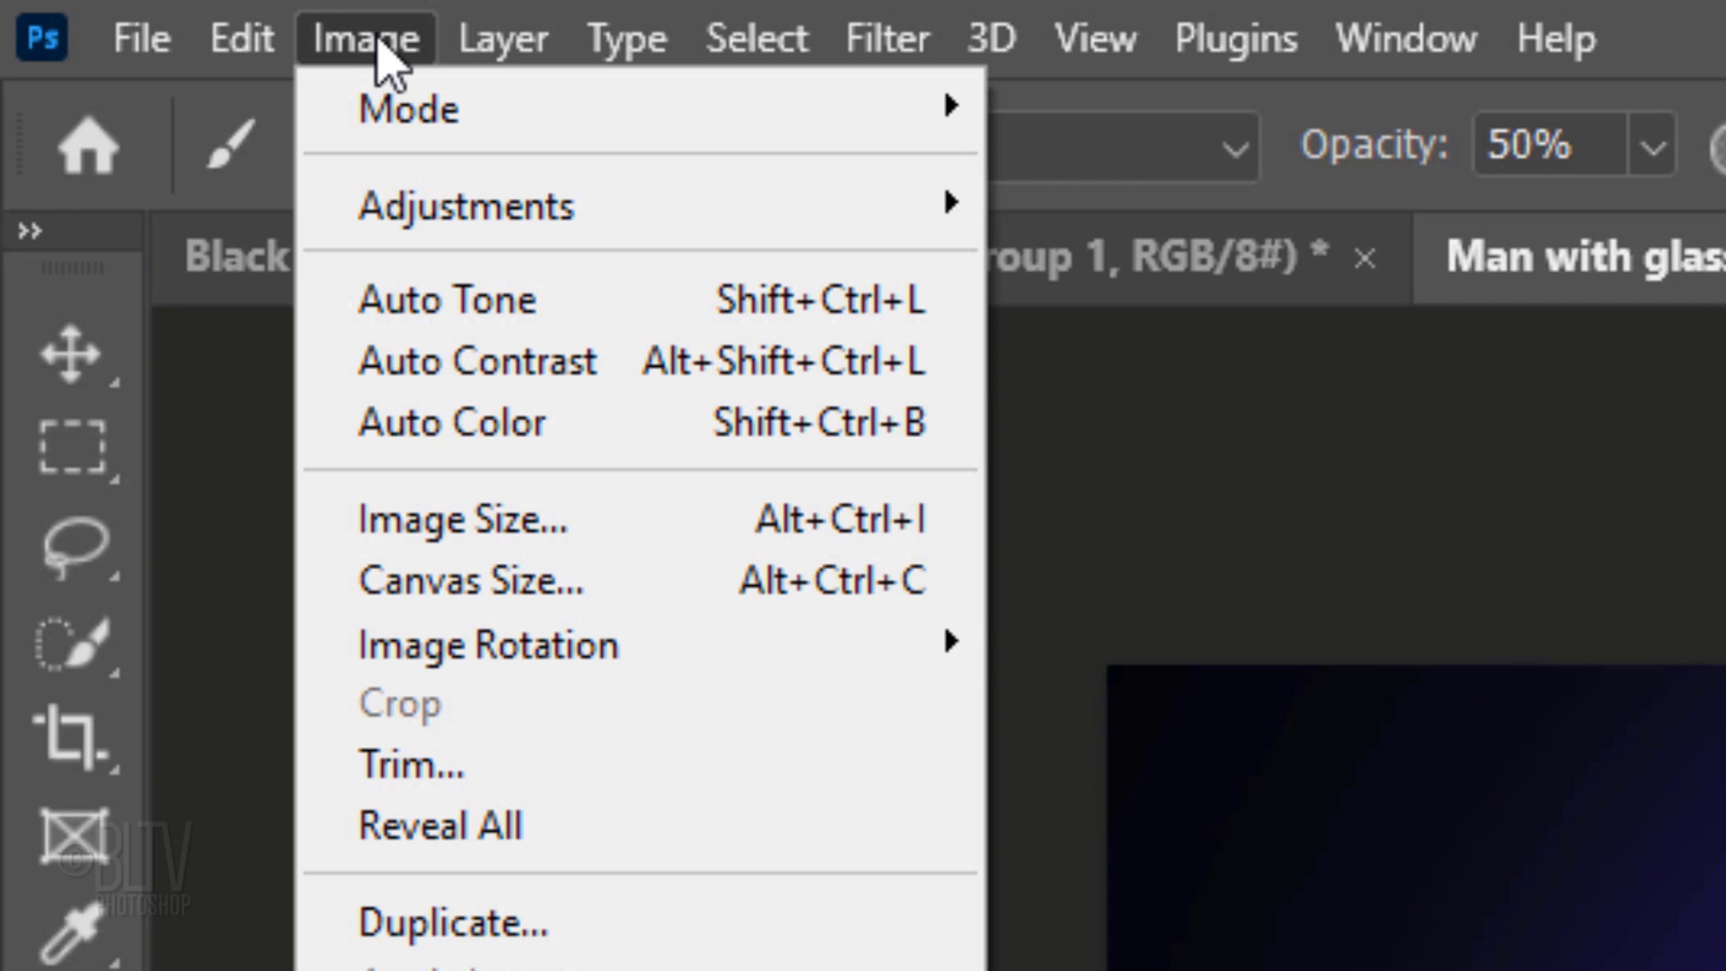
mouse_move(463, 223)
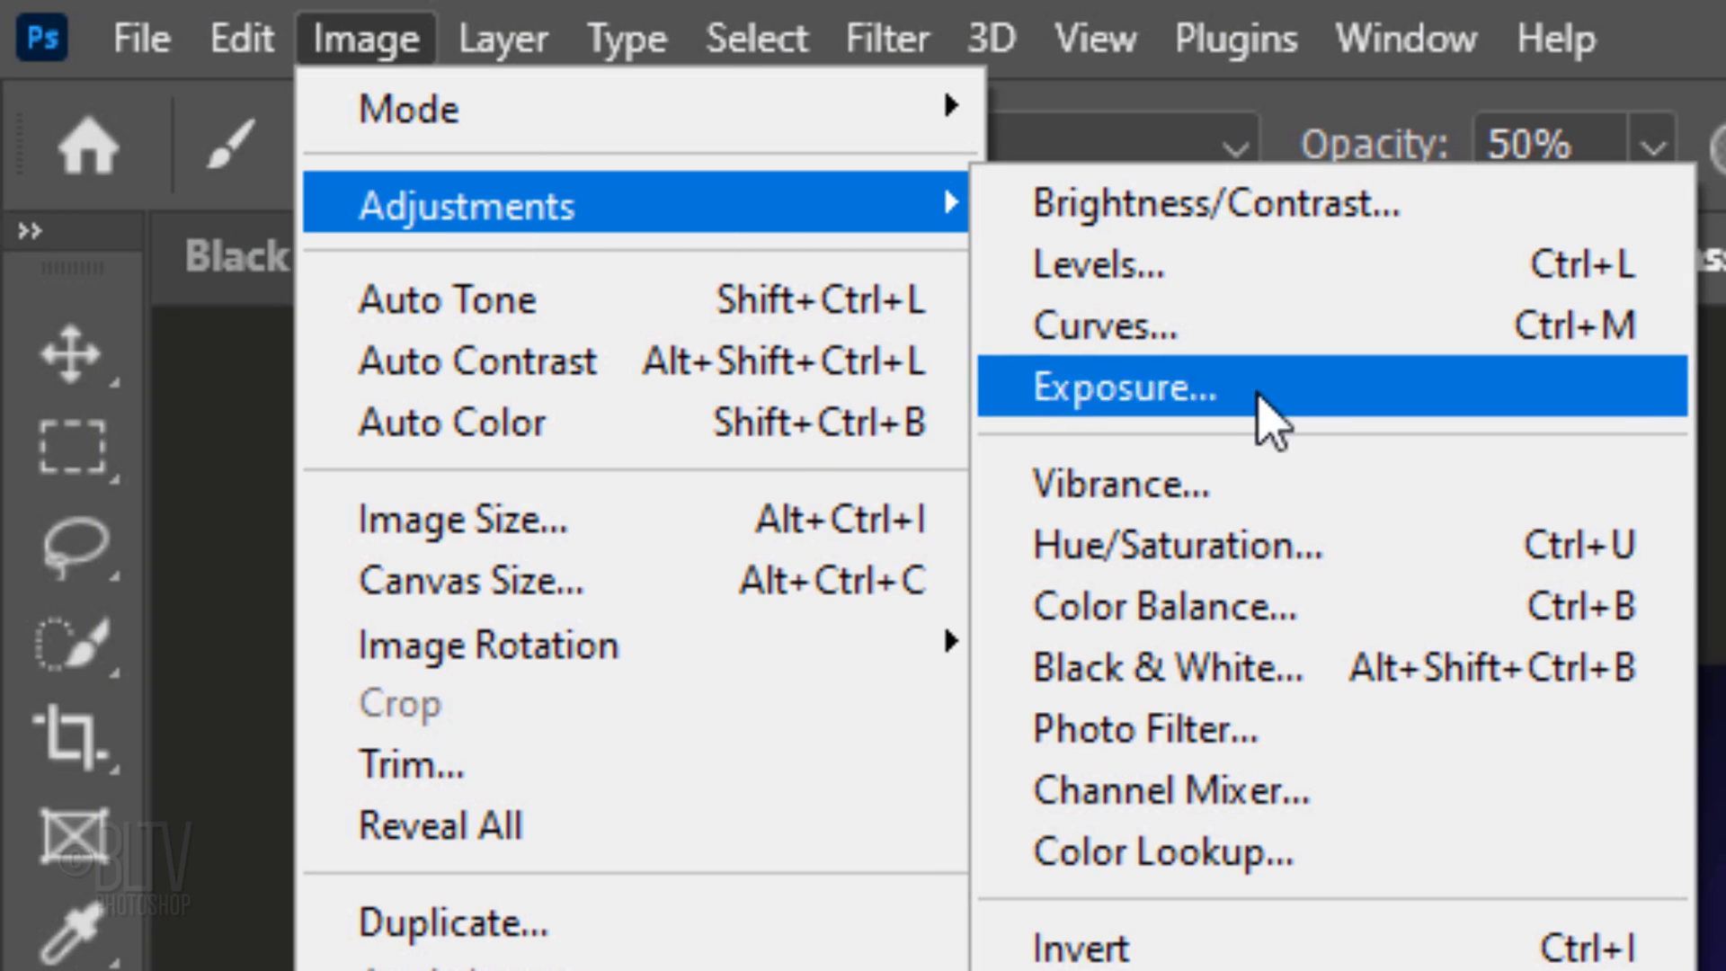
left_click(1174, 552)
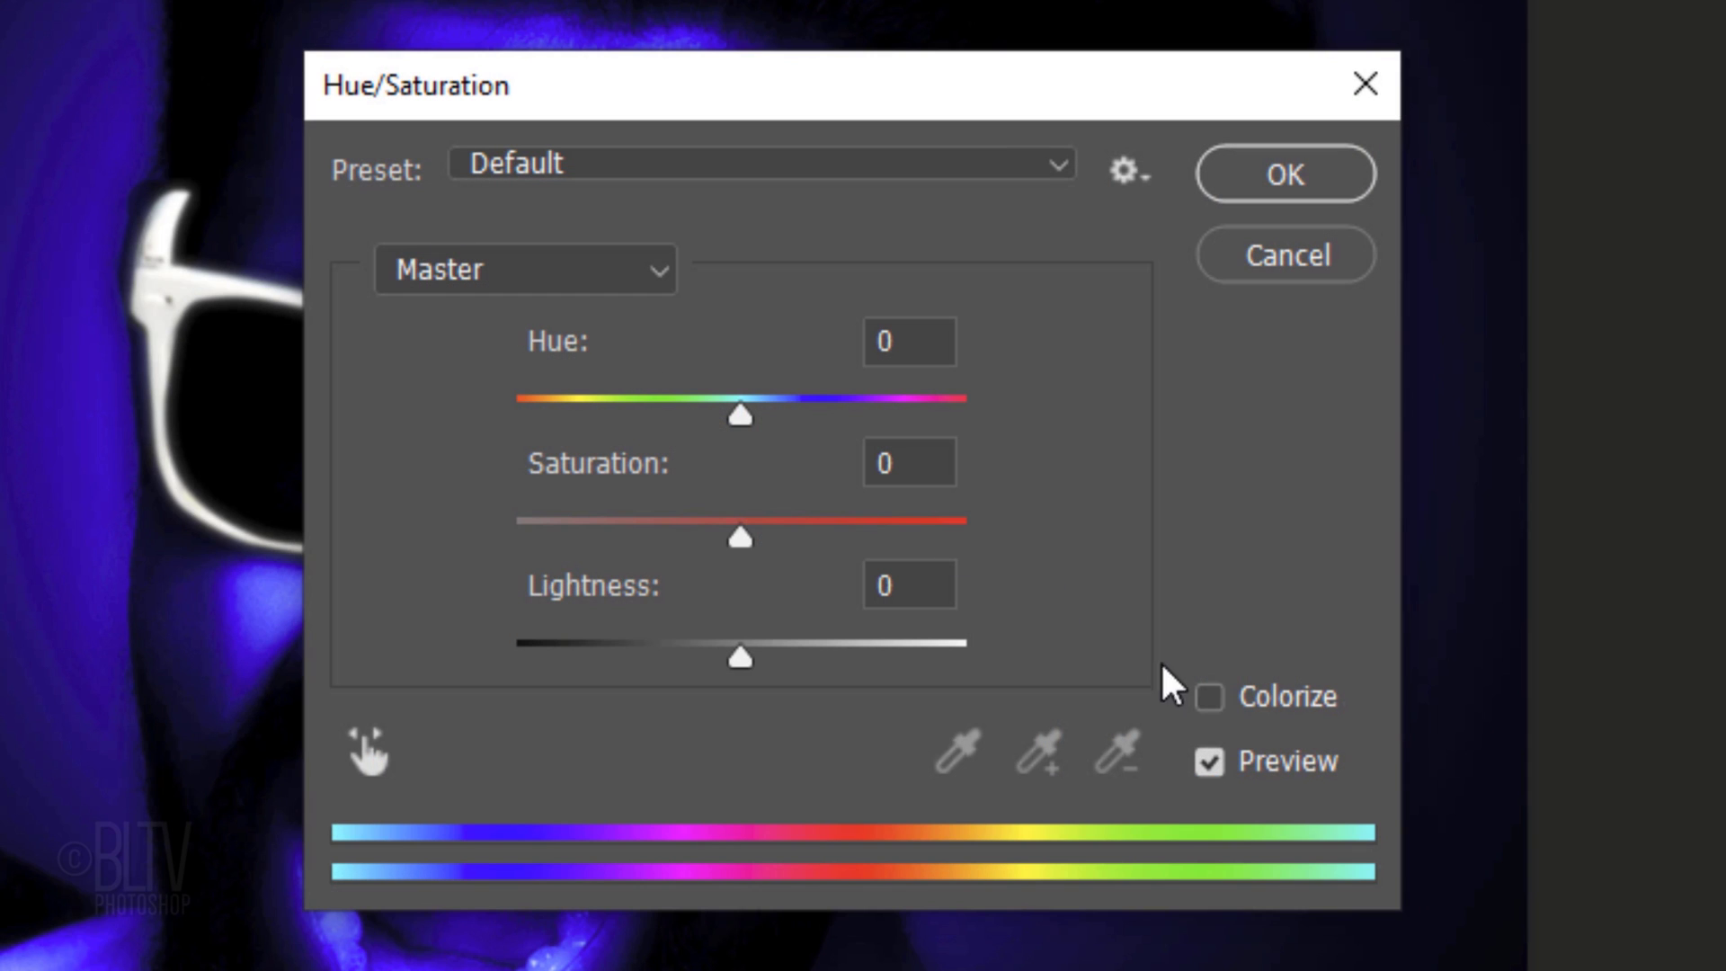
left_click(1208, 698)
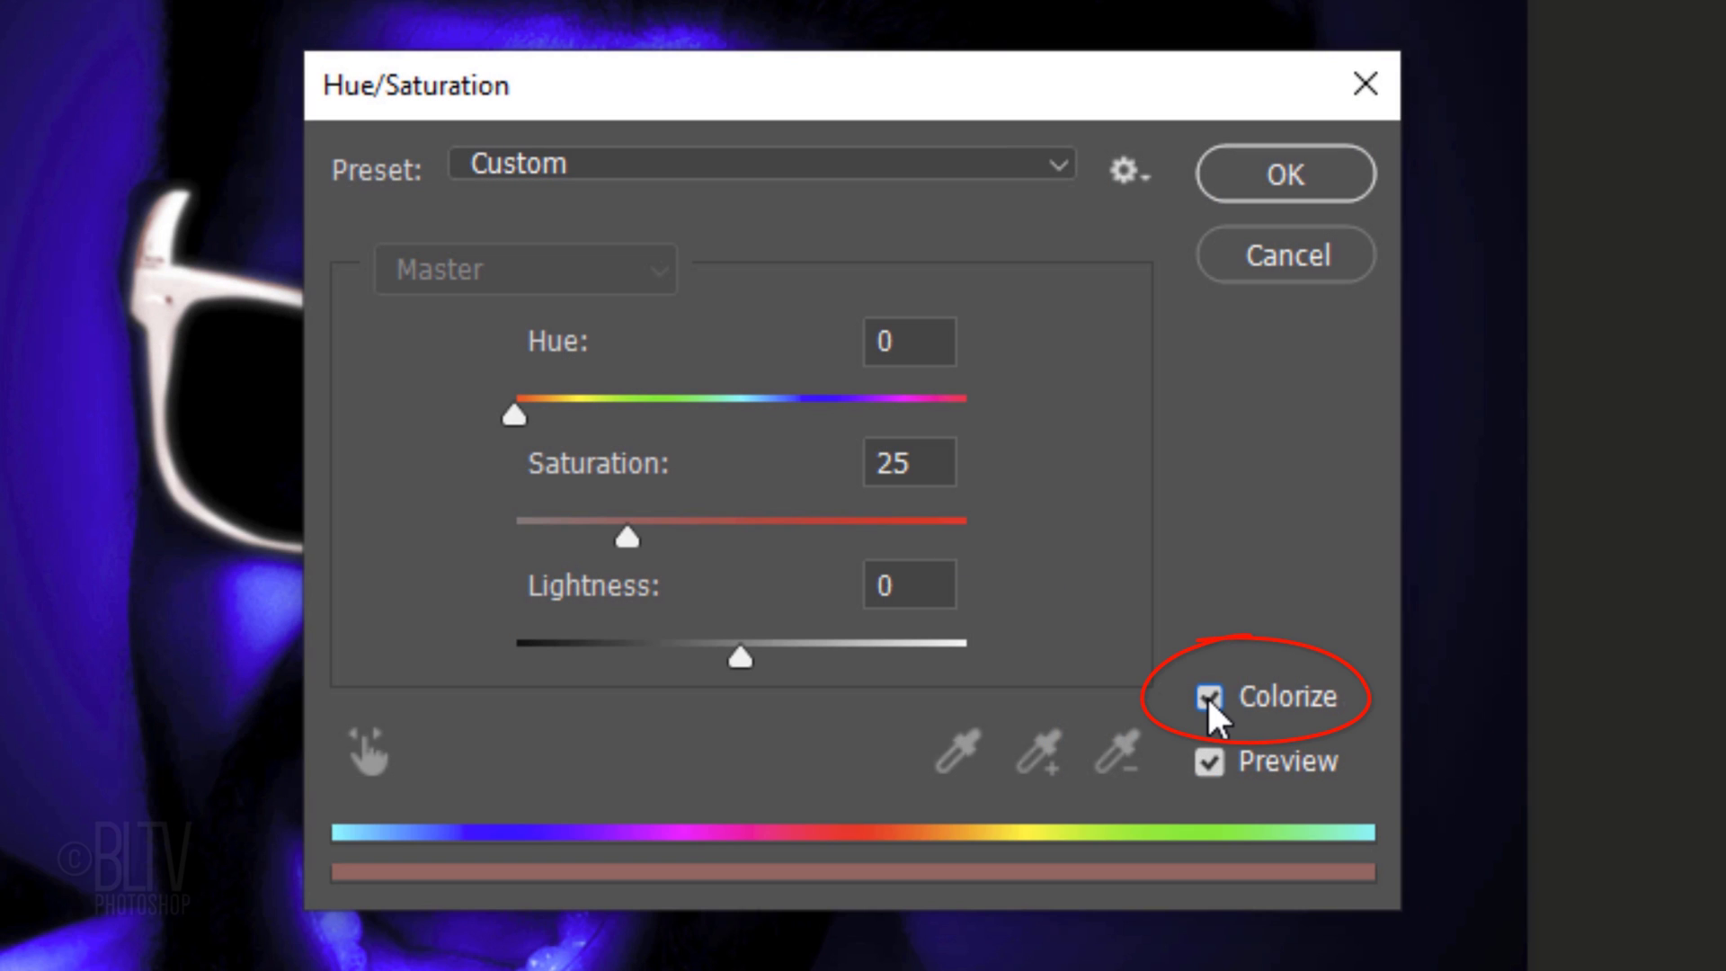
Step: Set Hue 210, Saturation 77 and Lightness 10, apply, and duplicate the tinted layer
double_click(923, 341)
type("210")
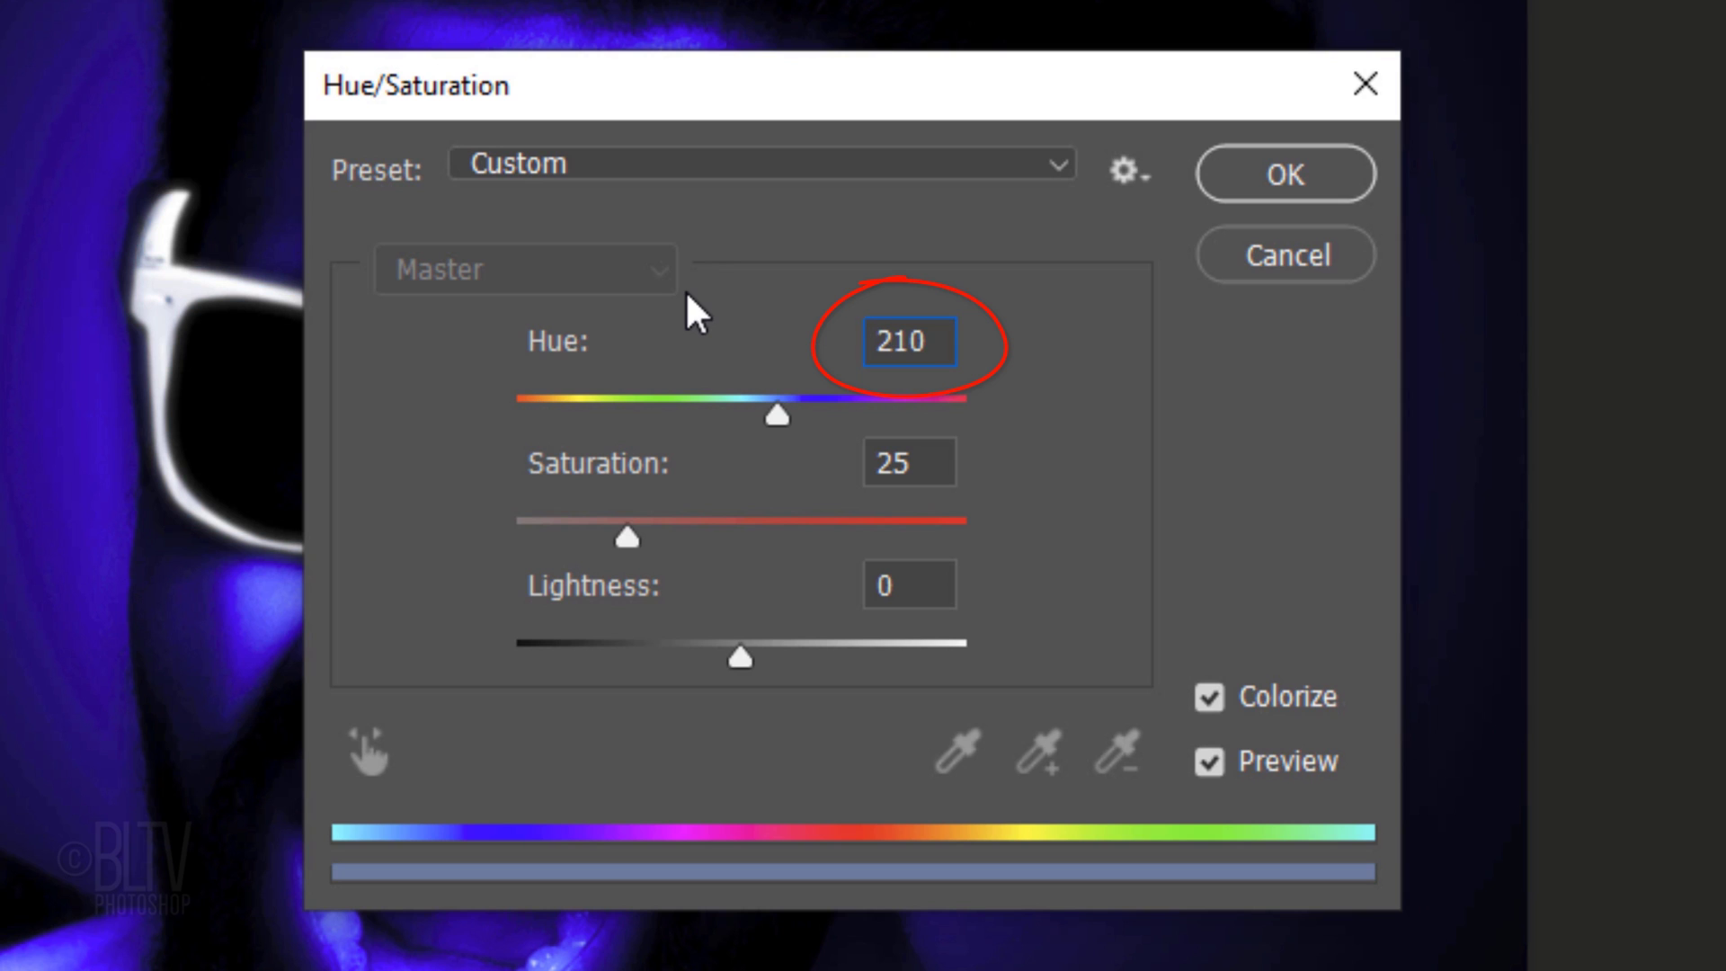
left_click(933, 463)
key("BackSpace")
key("BackSpace")
type("77")
double_click(929, 582)
type("10")
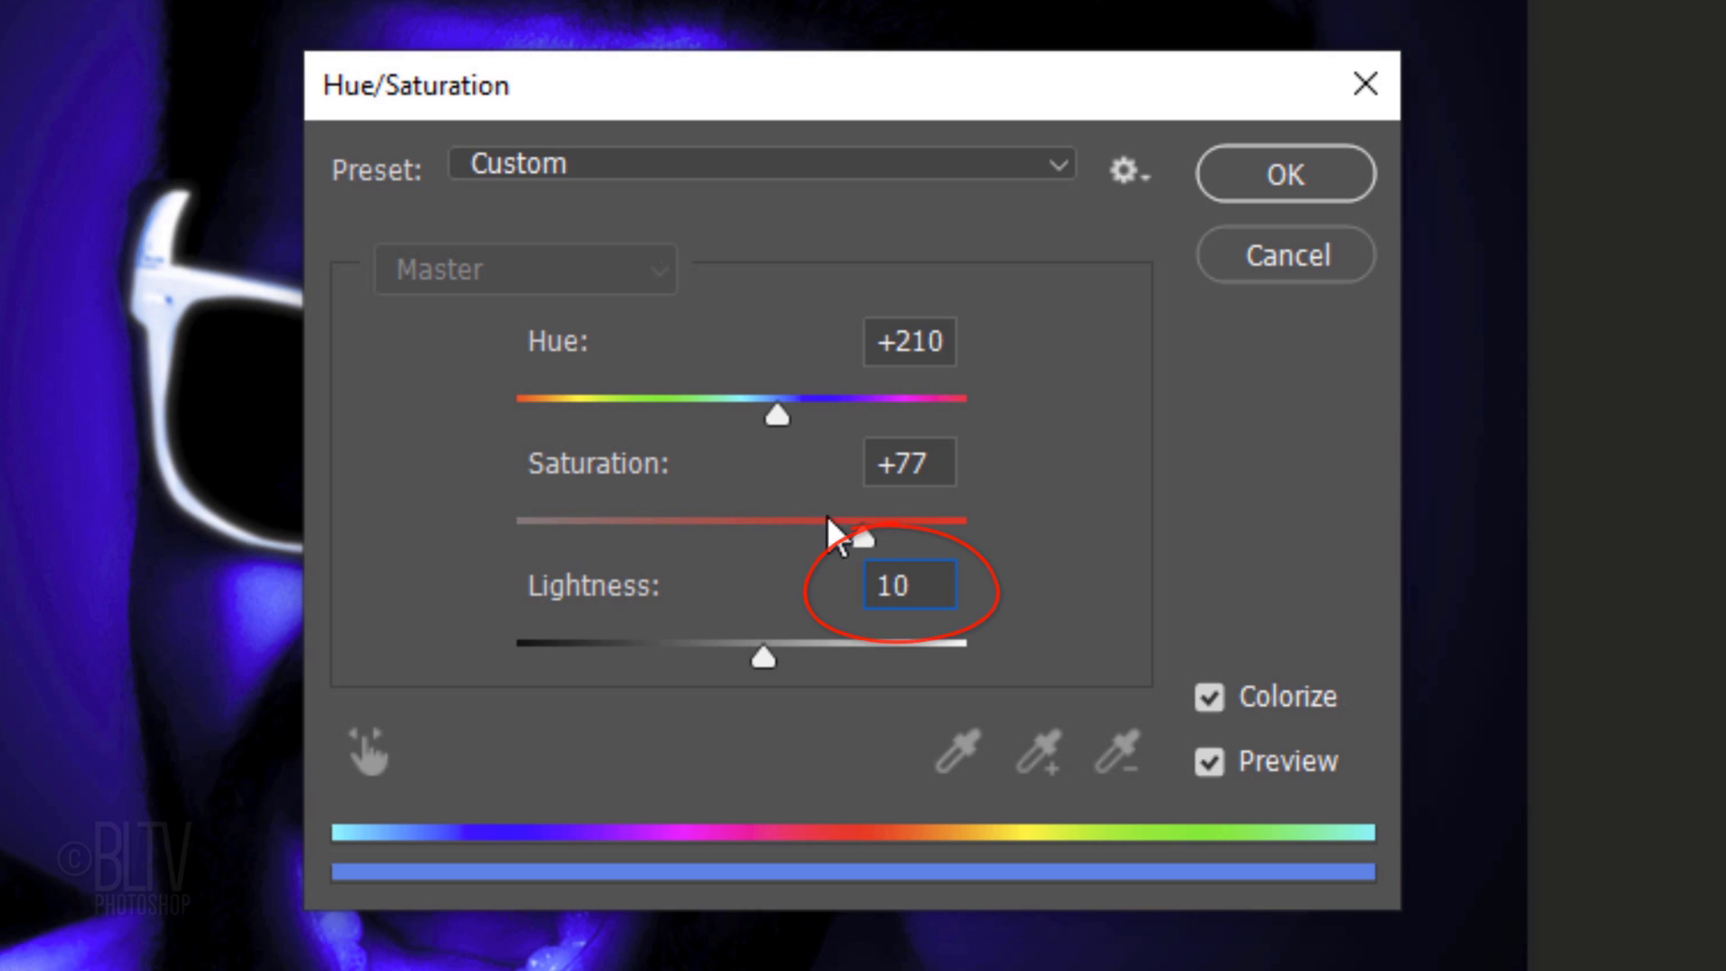
left_click(1267, 179)
key("ctrl+j")
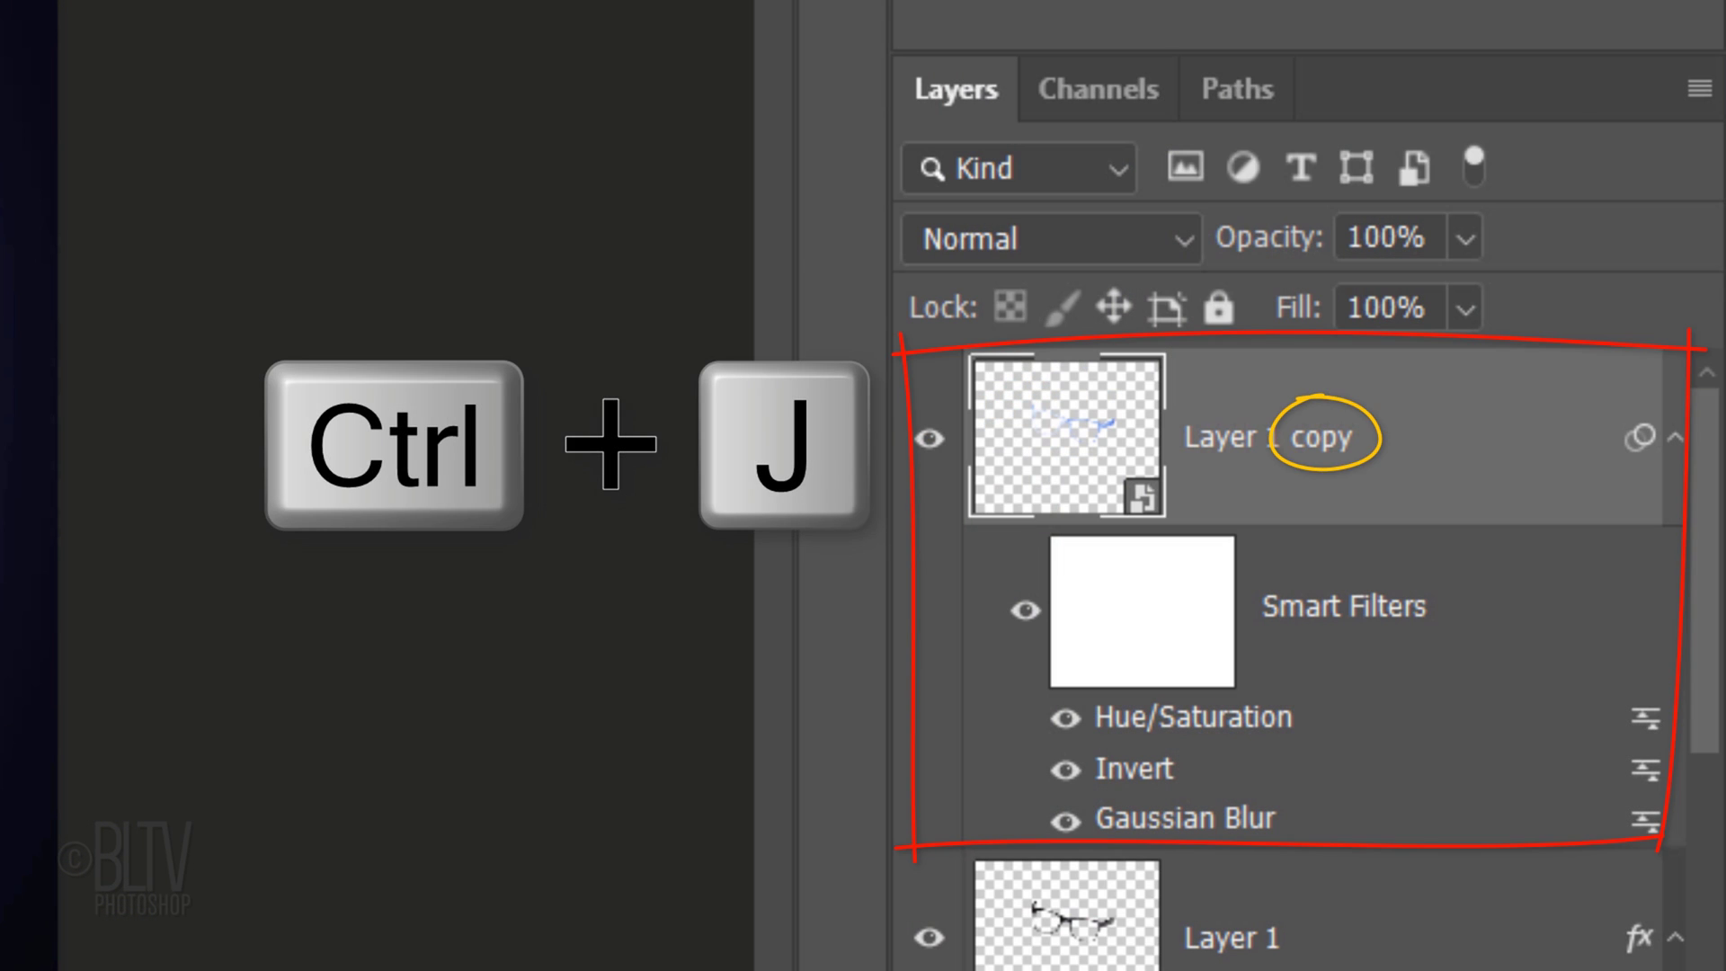
Step: Duplicate the glow layer and raise the copy's Gaussian Blur radius to 10 pixels
key("ctrl+j")
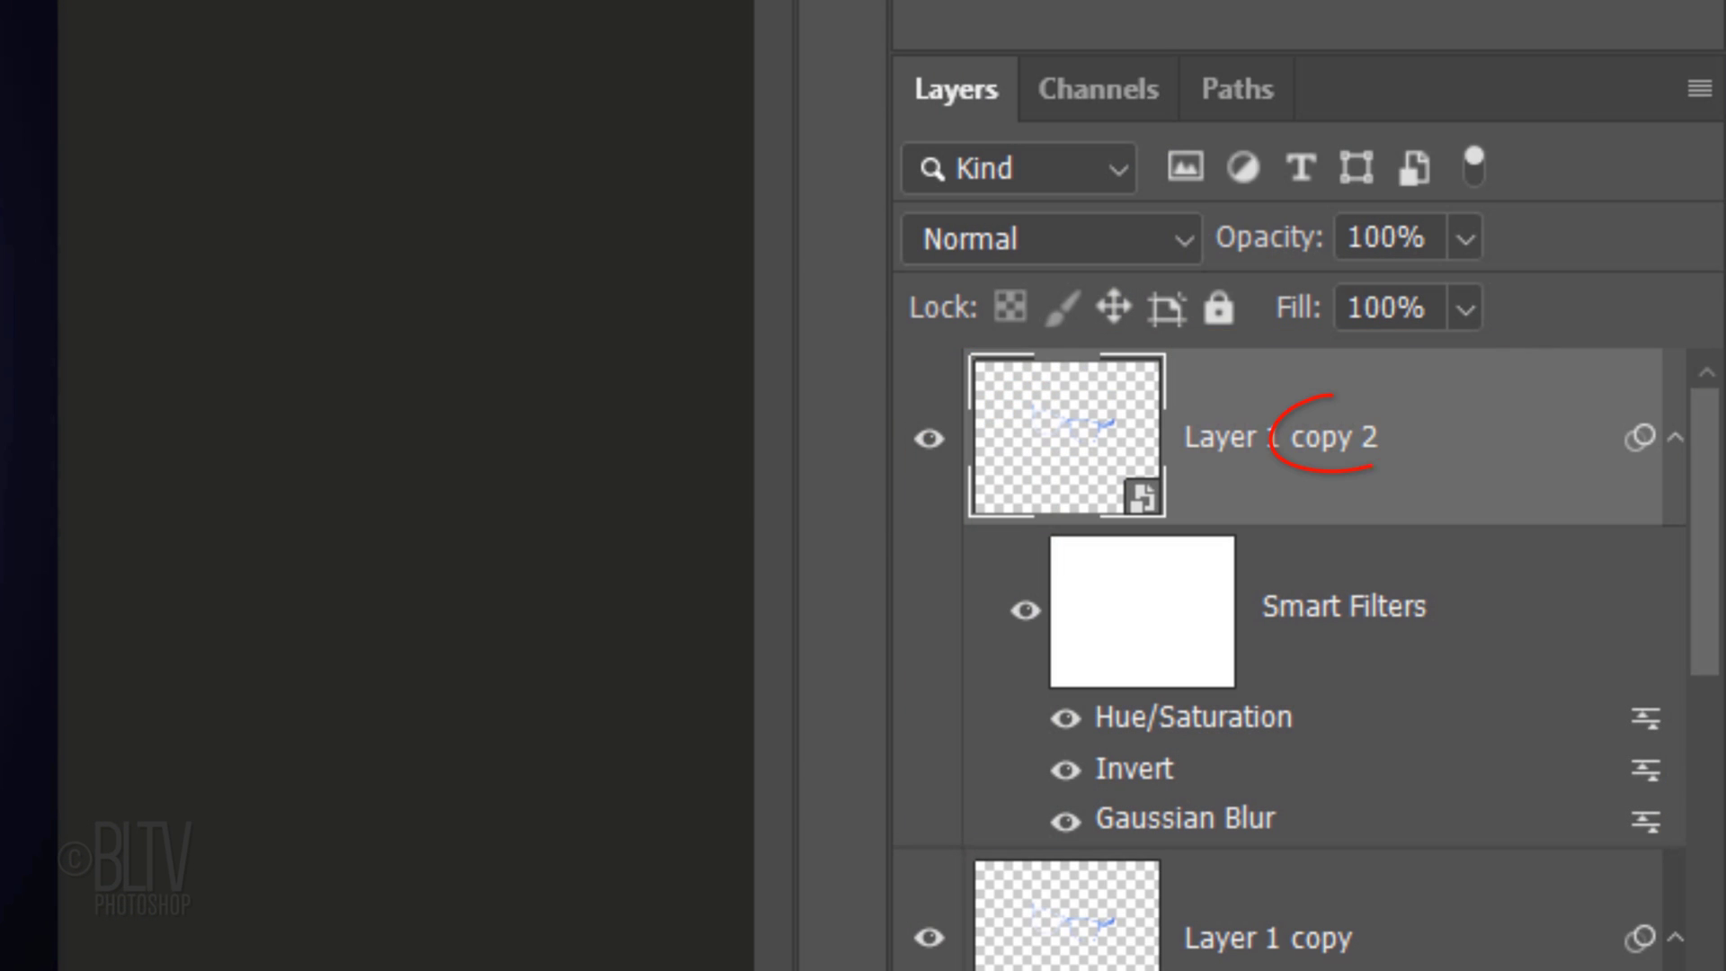
double_click(1161, 810)
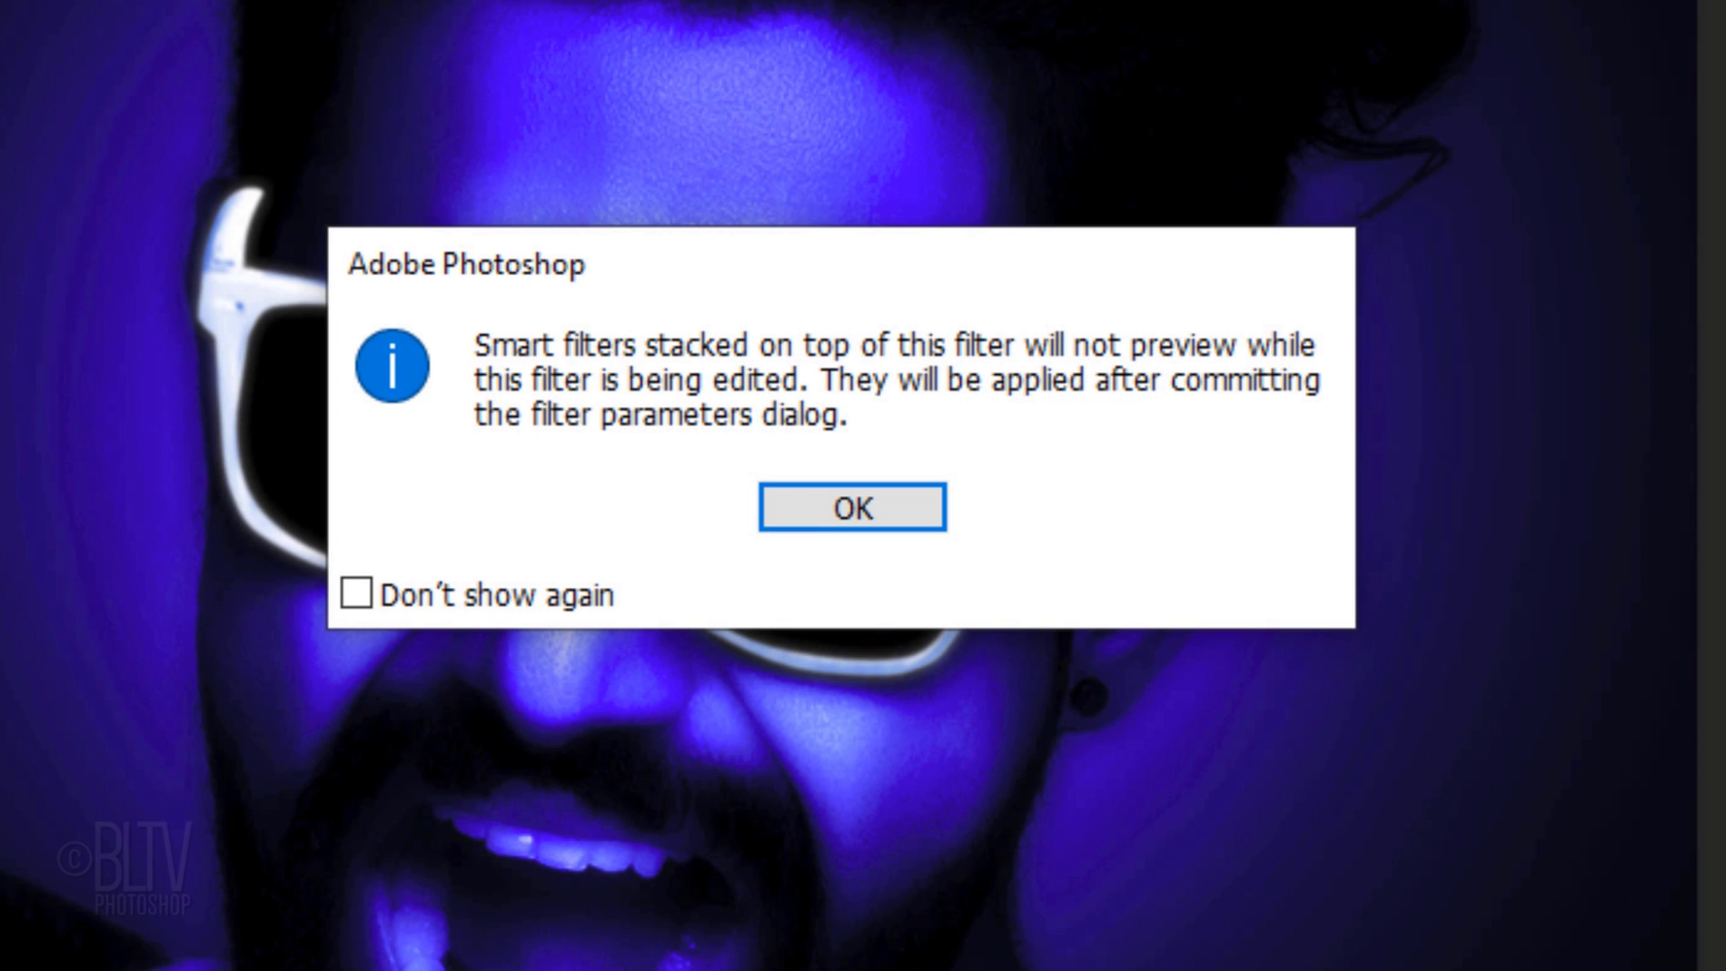
left_click(846, 514)
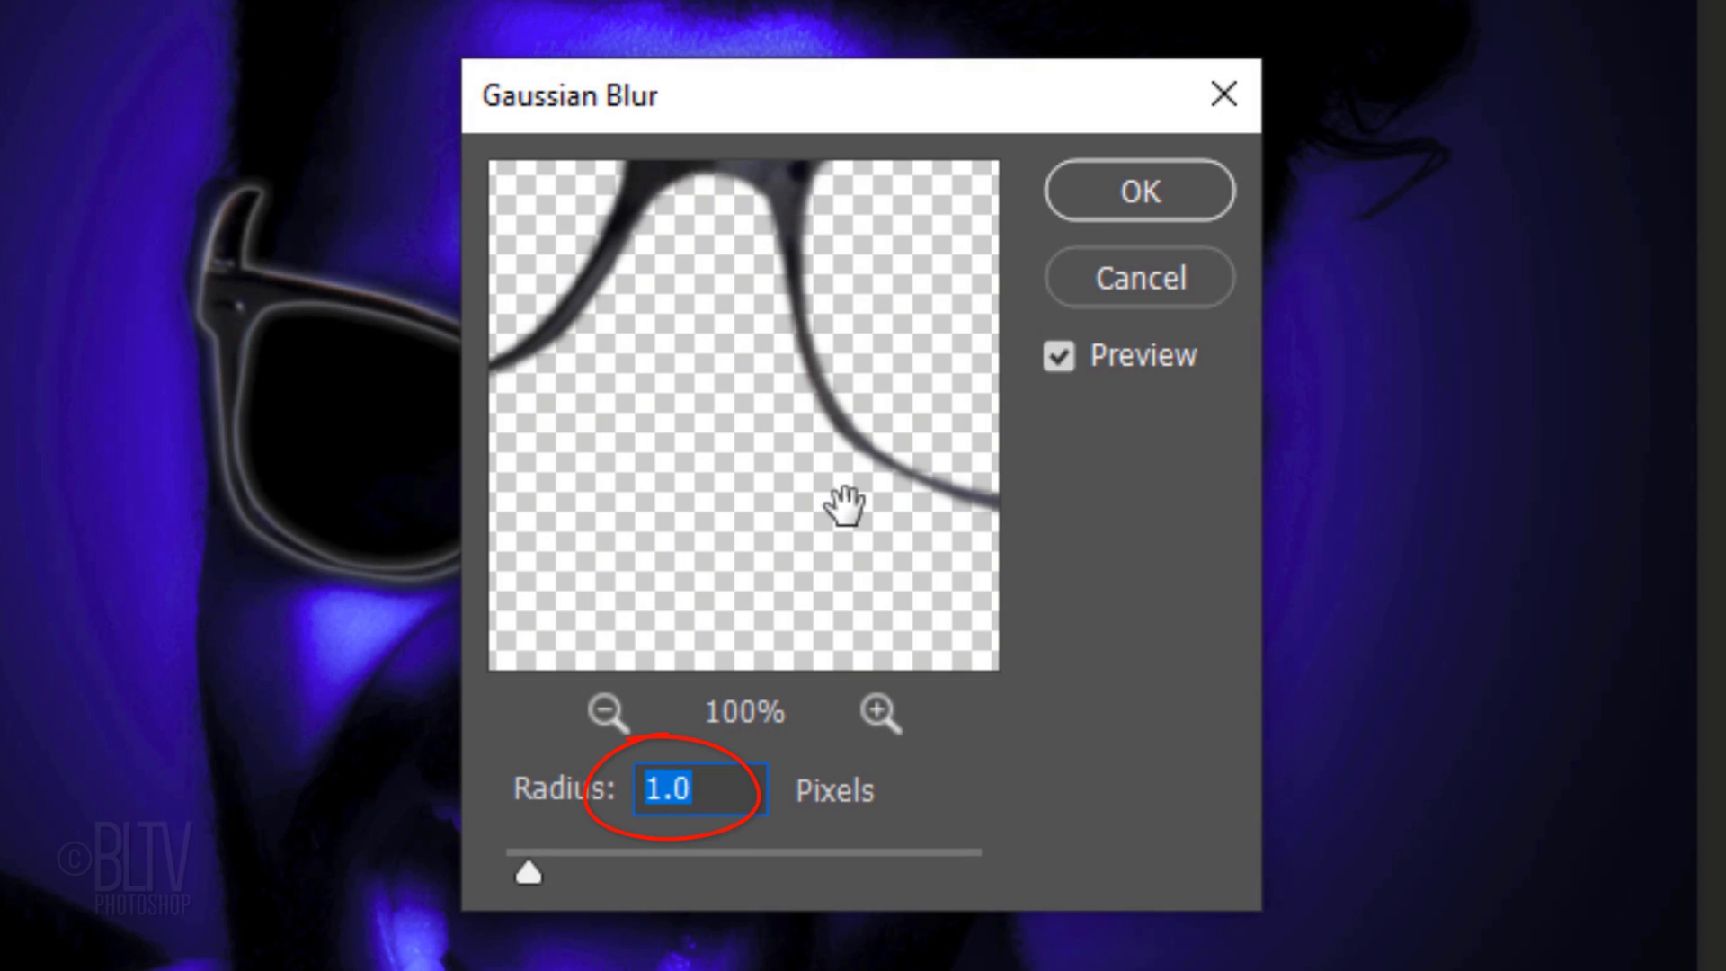
type("10")
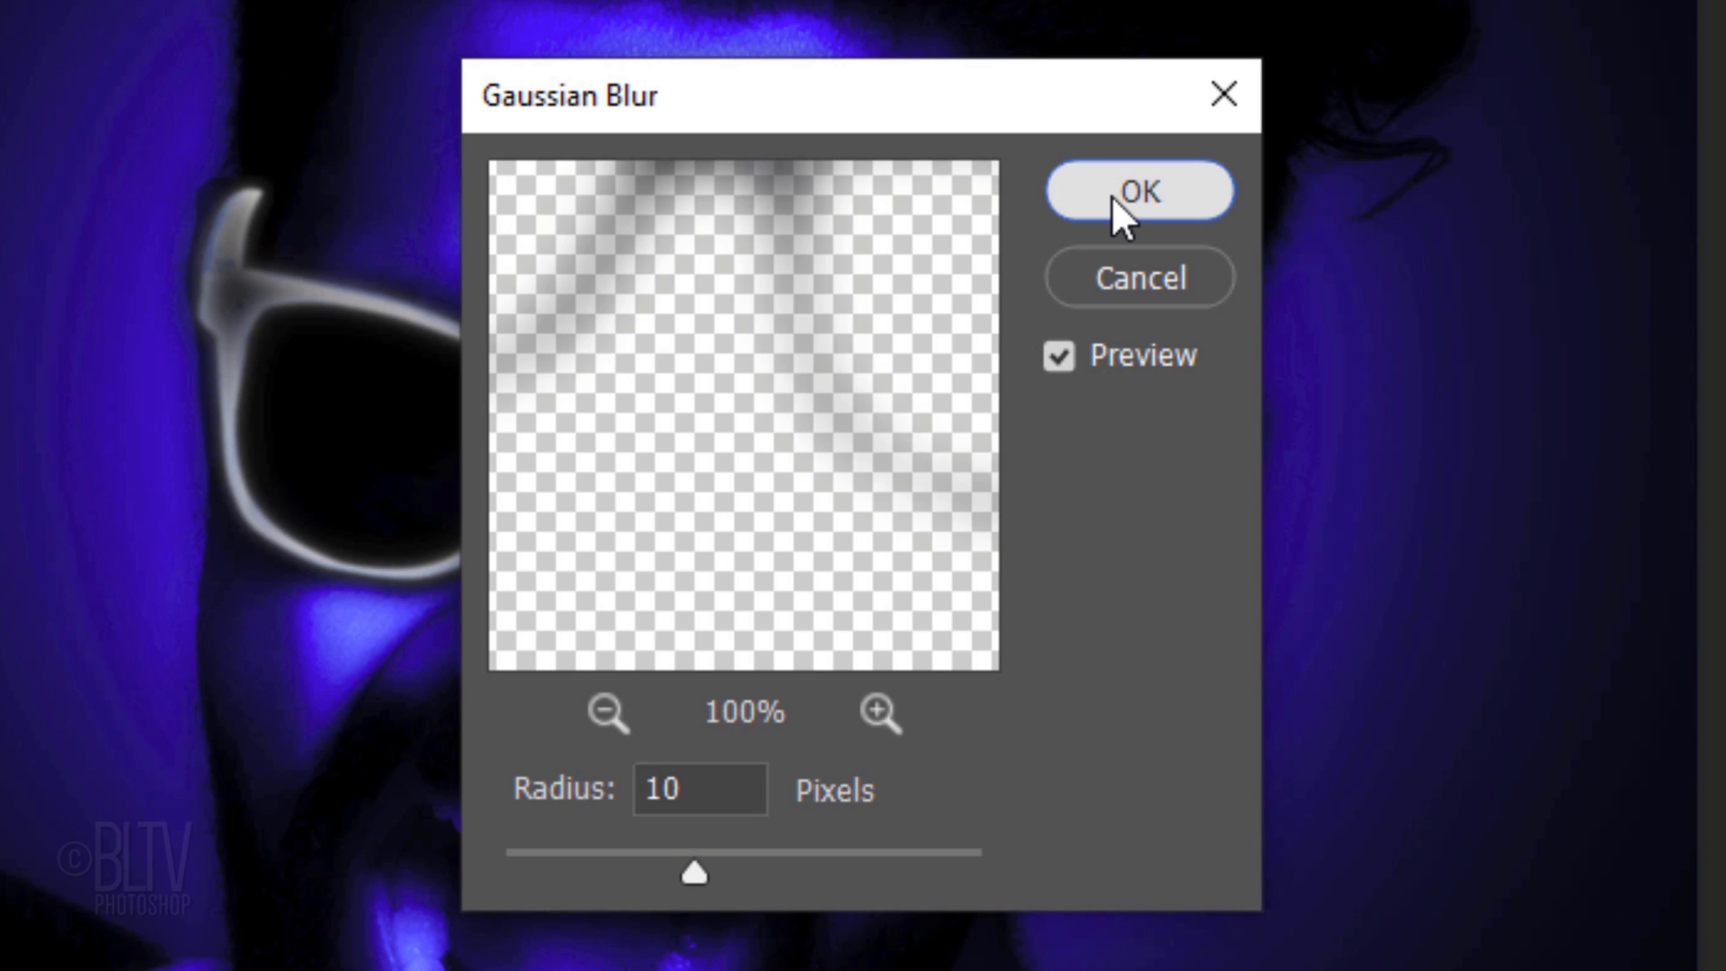
left_click(1111, 196)
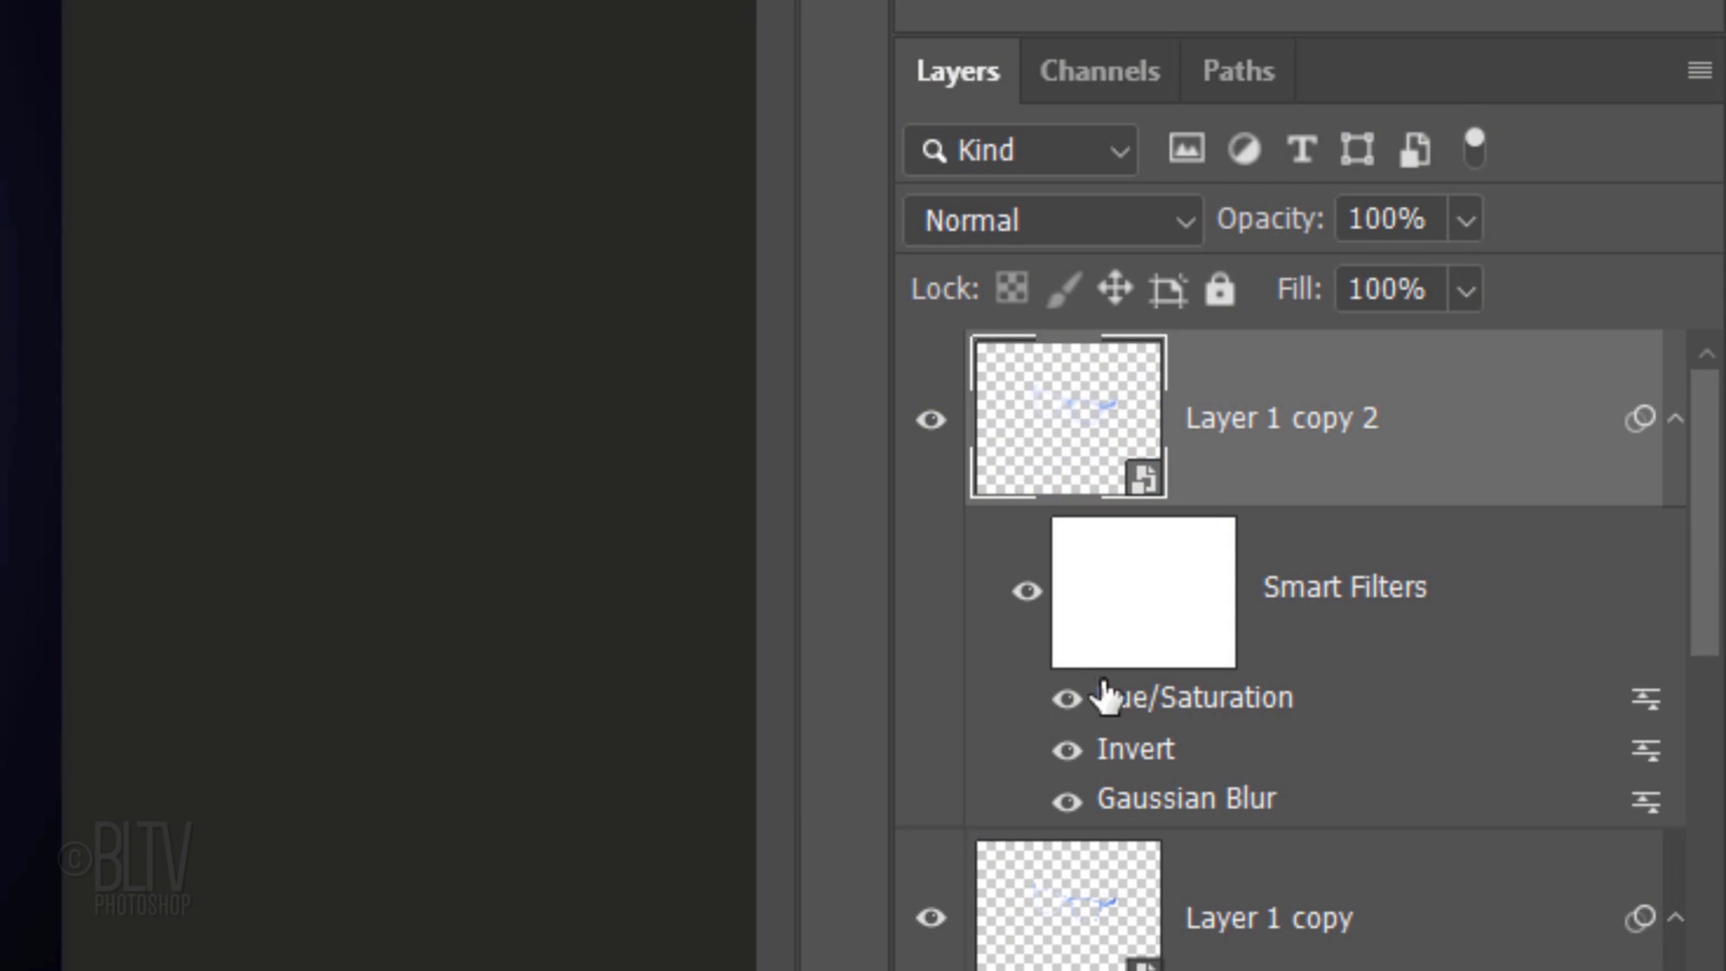
Step: Change the copy's Hue/Saturation to Hue 240 and Lightness -10
double_click(1115, 697)
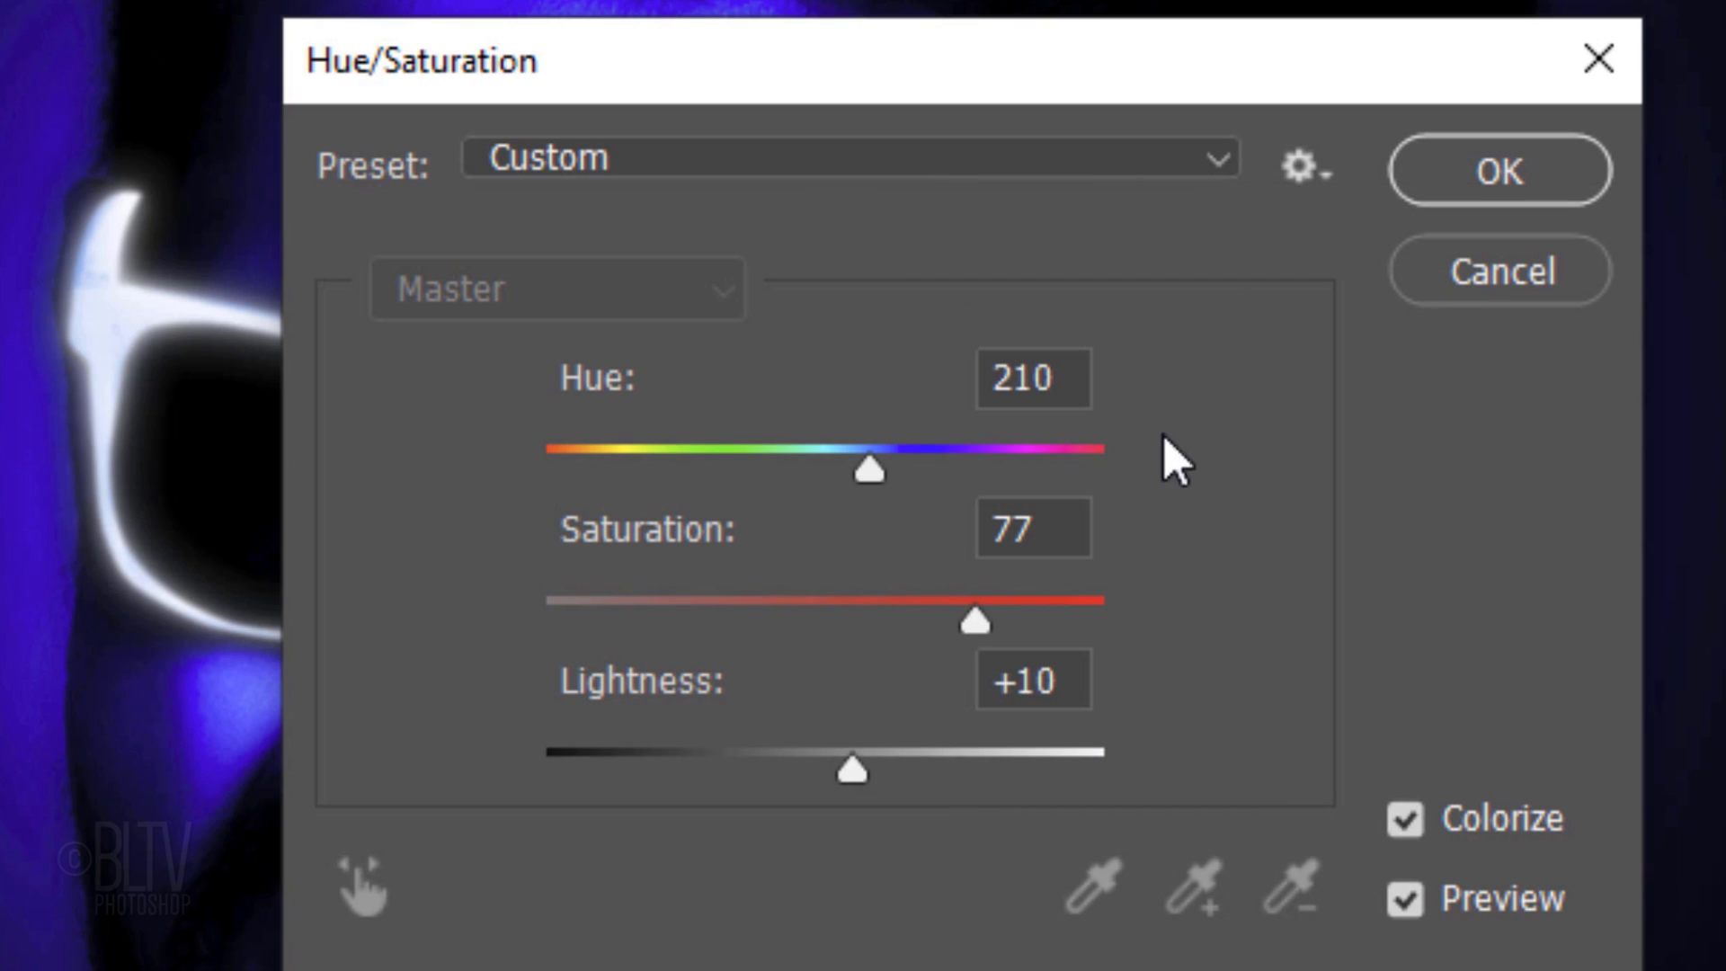
left_click(1075, 377)
type("240")
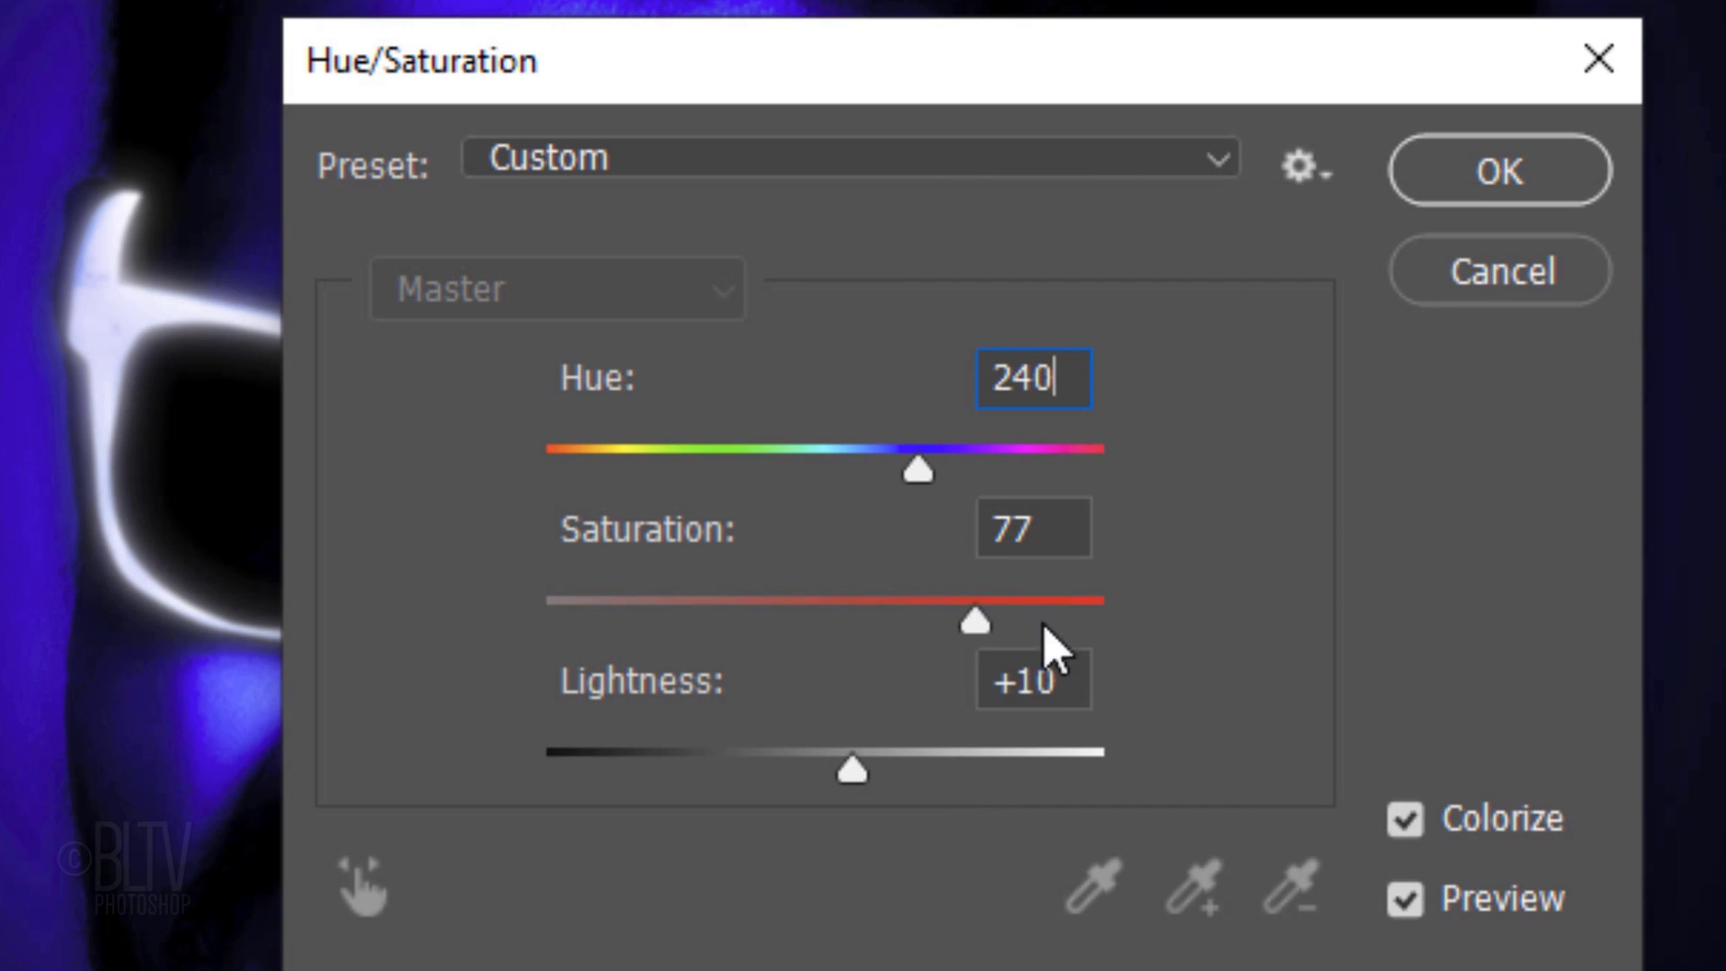
left_click(1052, 674)
type("-10")
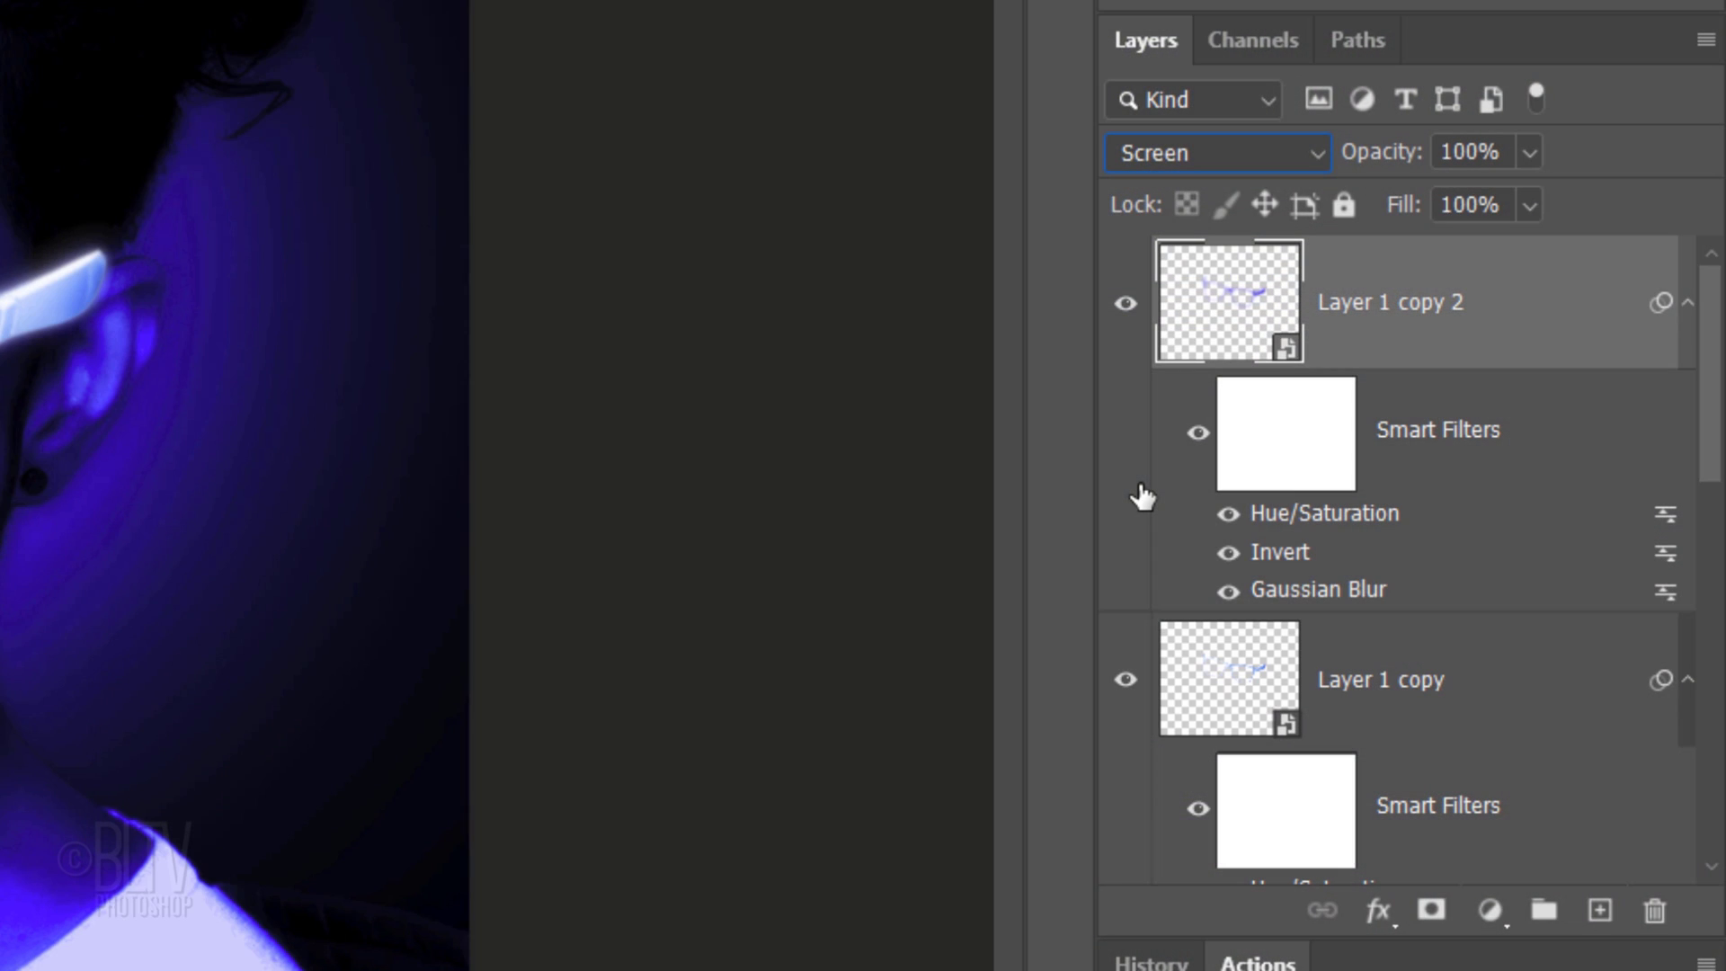
Step: Collapse the filter and effect lists of Layer 1 copy 2, Layer 1 copy and Layer 1
left_click(1687, 303)
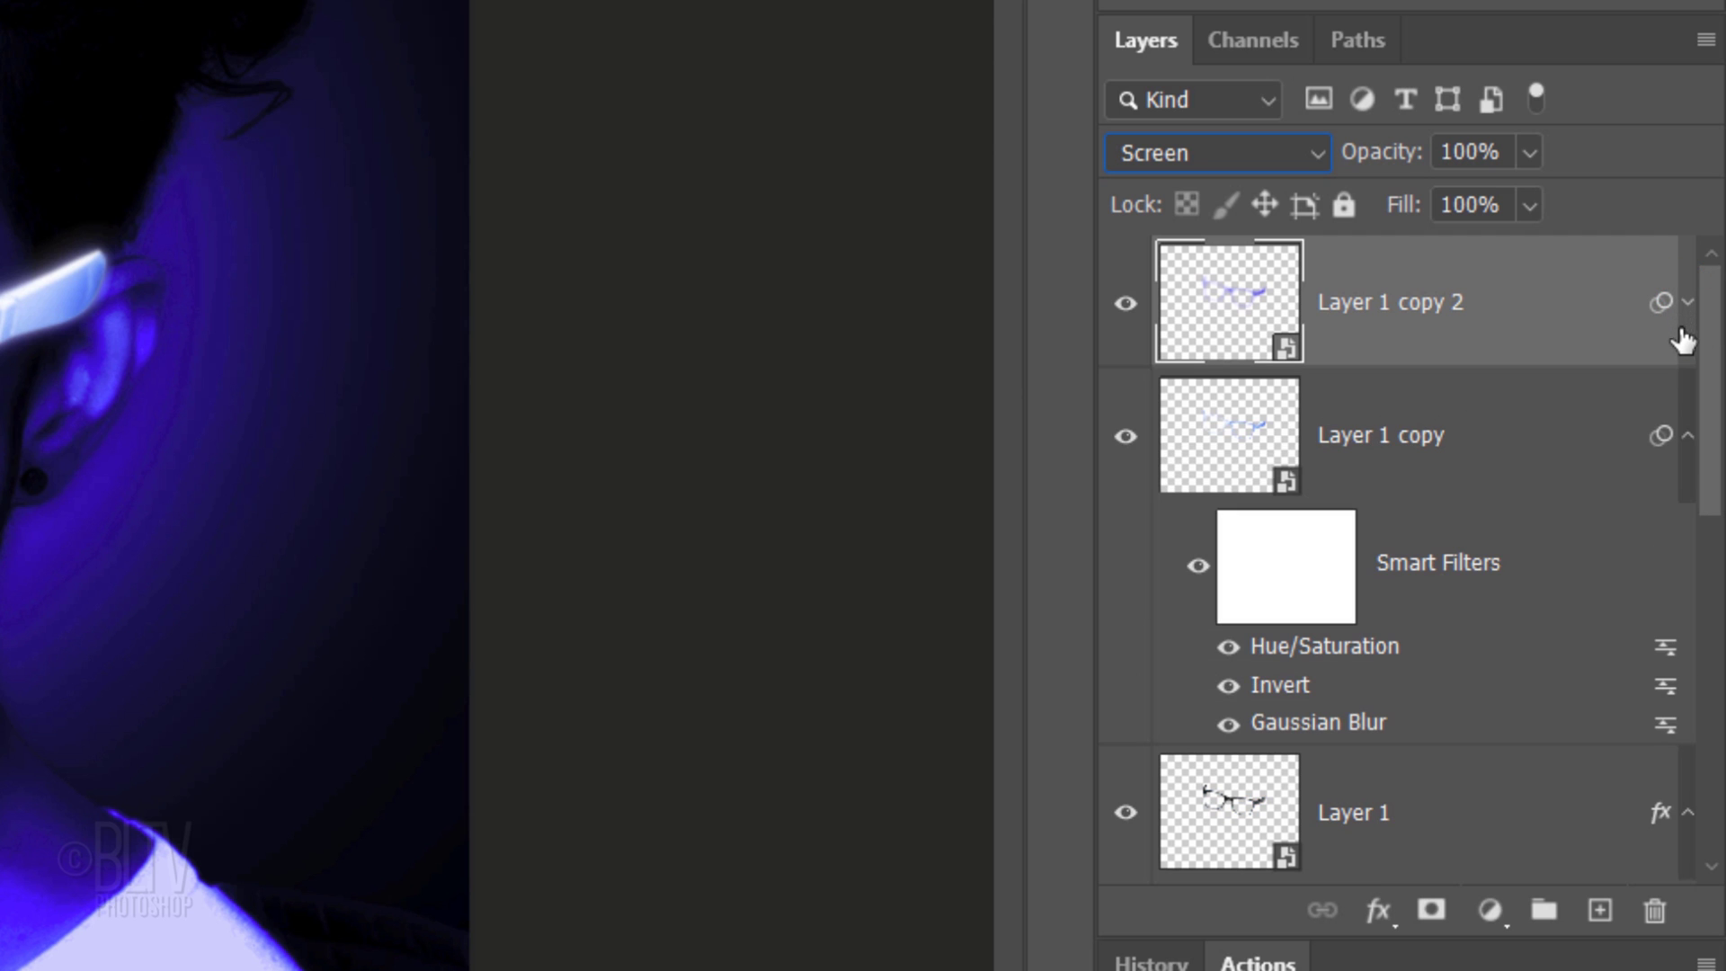
left_click(1687, 435)
left_click(1687, 568)
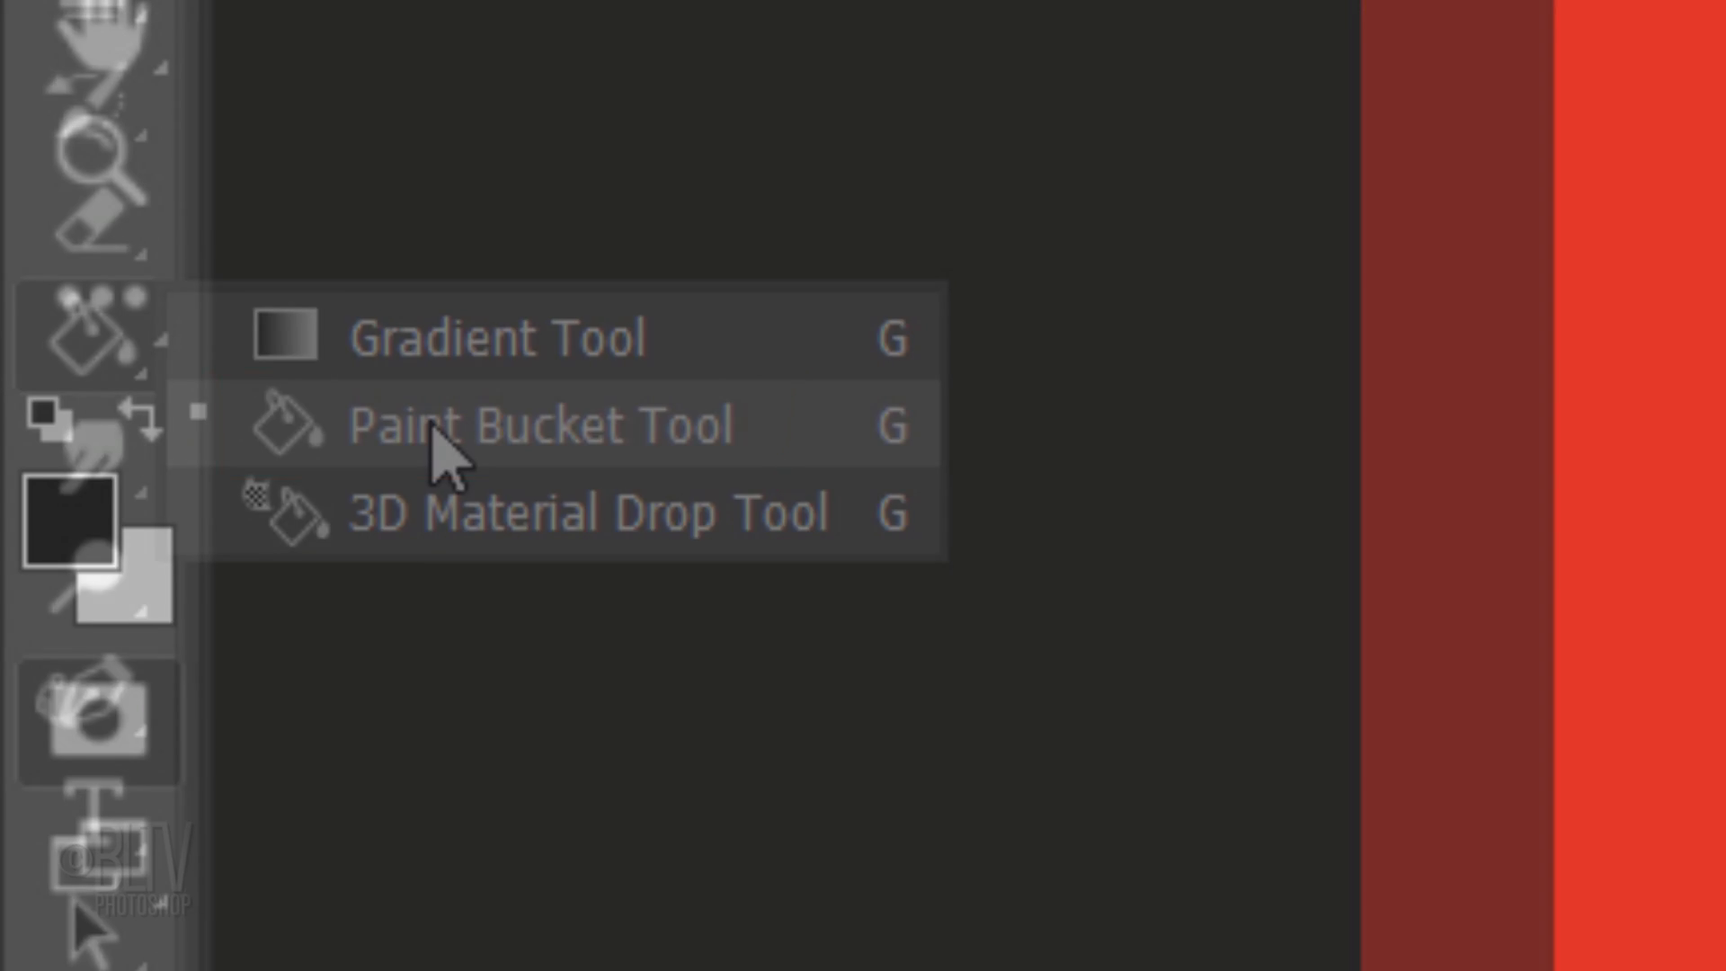
Step: Make white the foreground and black the background colour, then fill the lens areas with black
key("x")
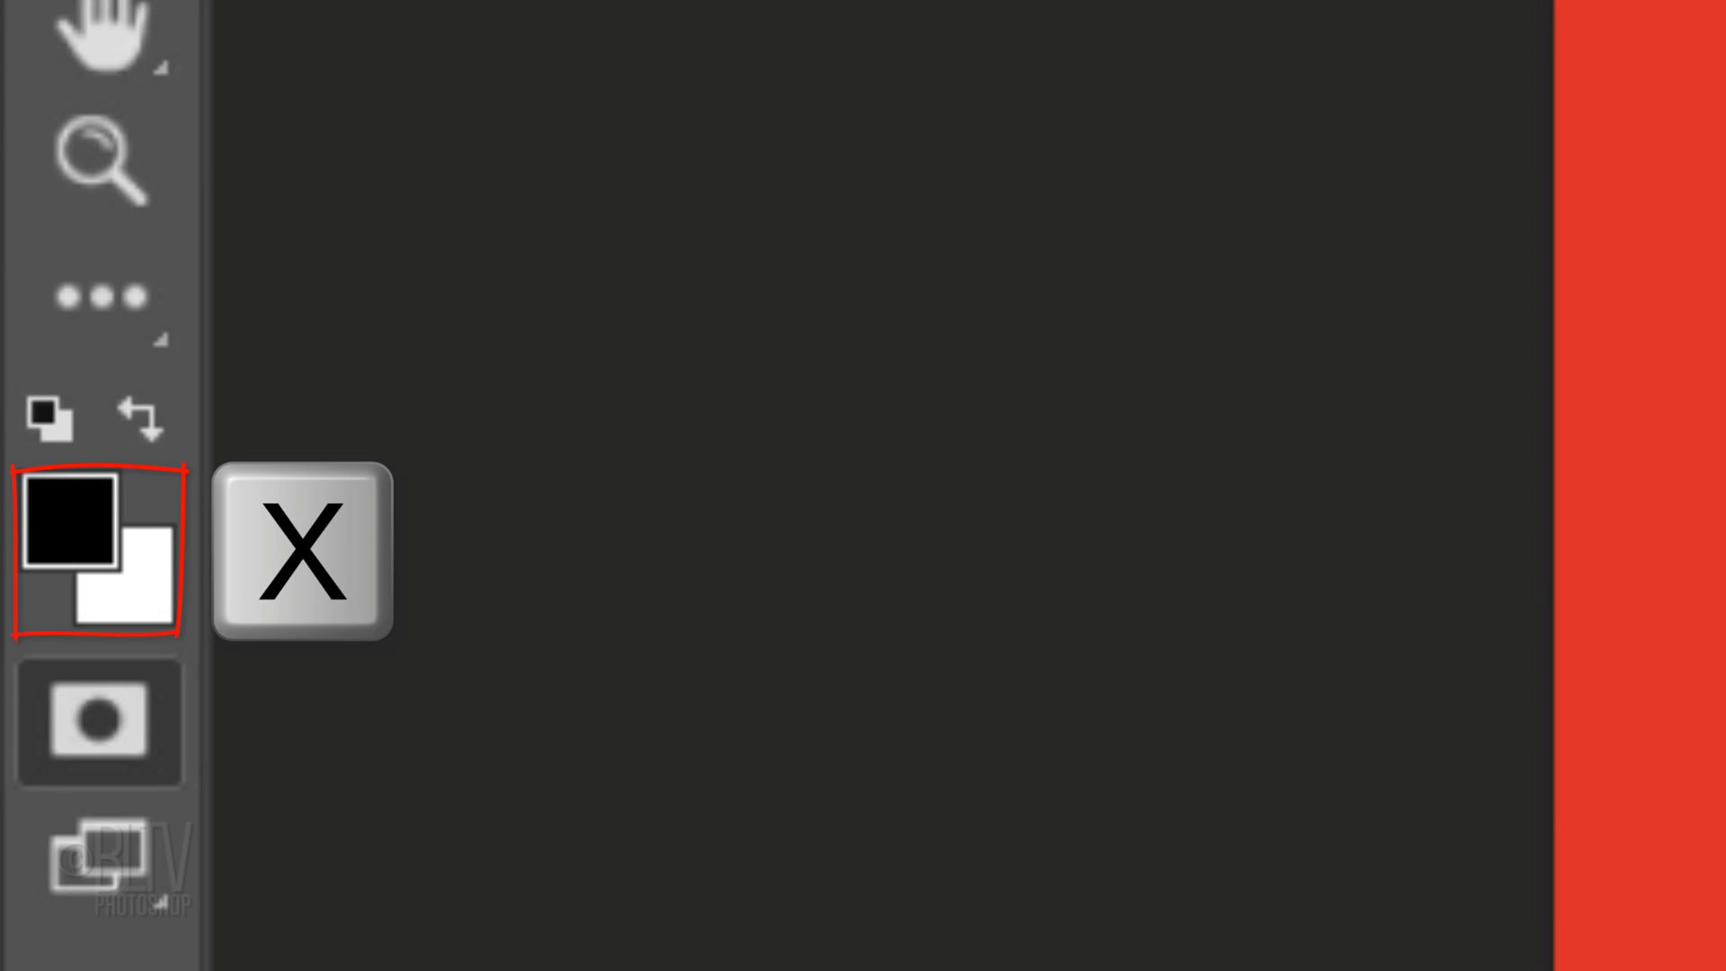
key("x")
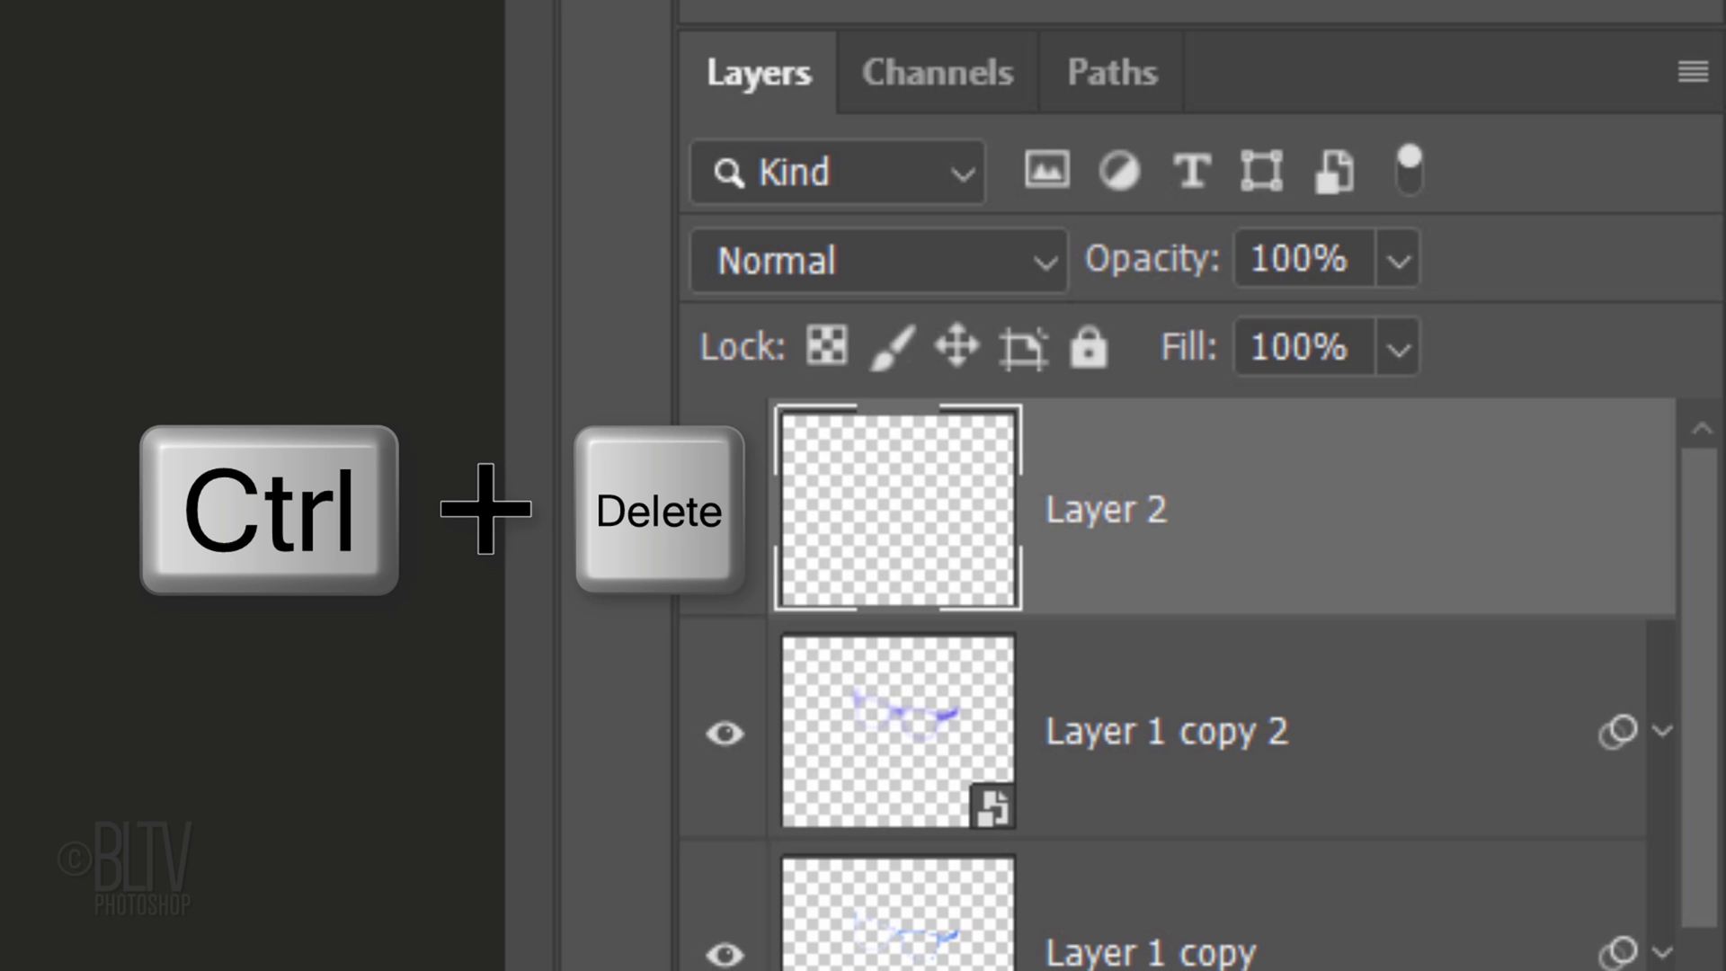
key("ctrl+Delete")
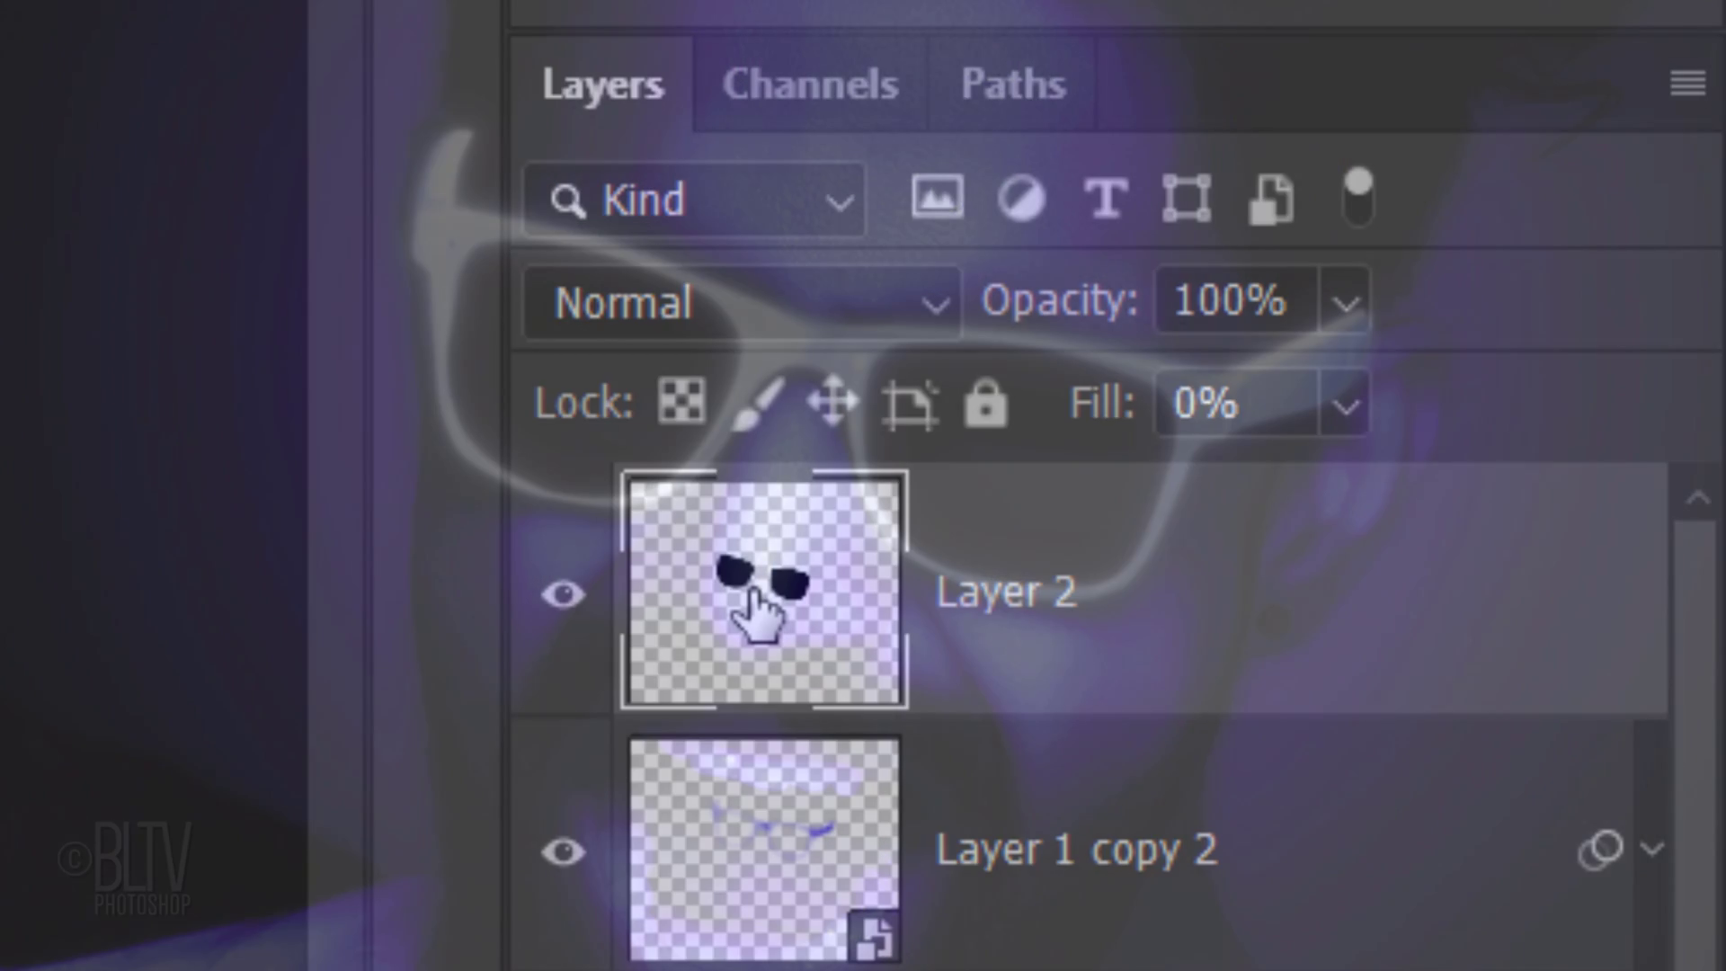
Step: Add an Inner Glow to Layer 2: Soft Light, 30%, white, Softer, Edge, size 250 px
double_click(755, 612)
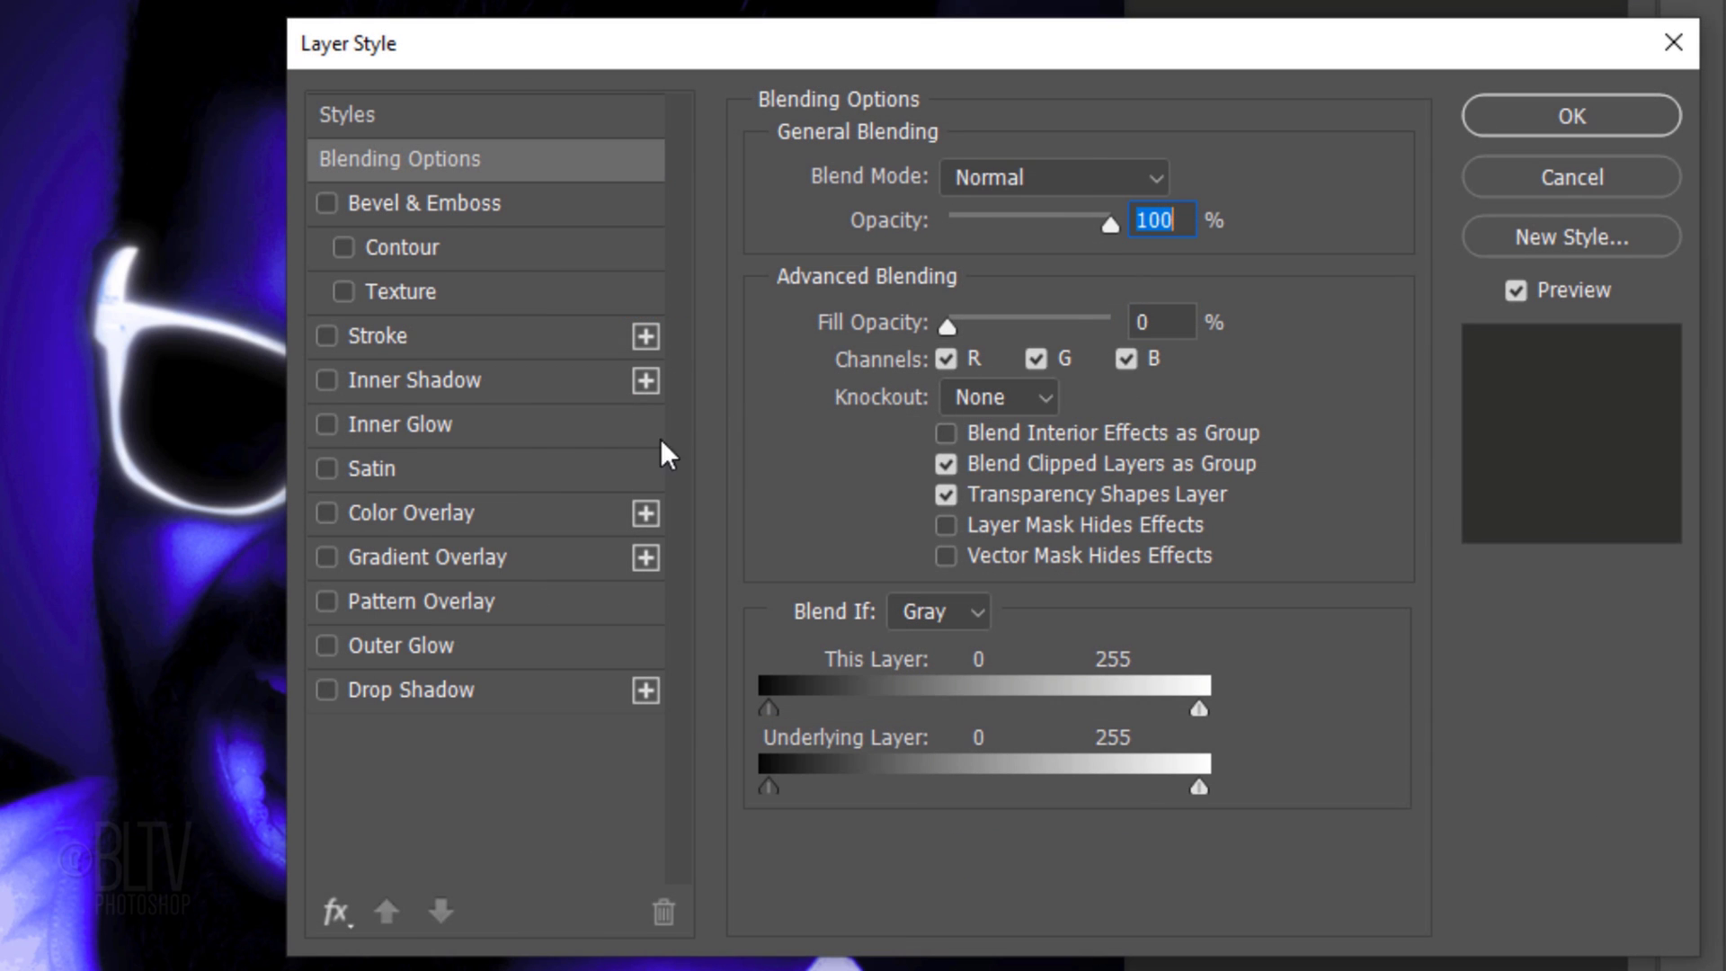
left_click(420, 424)
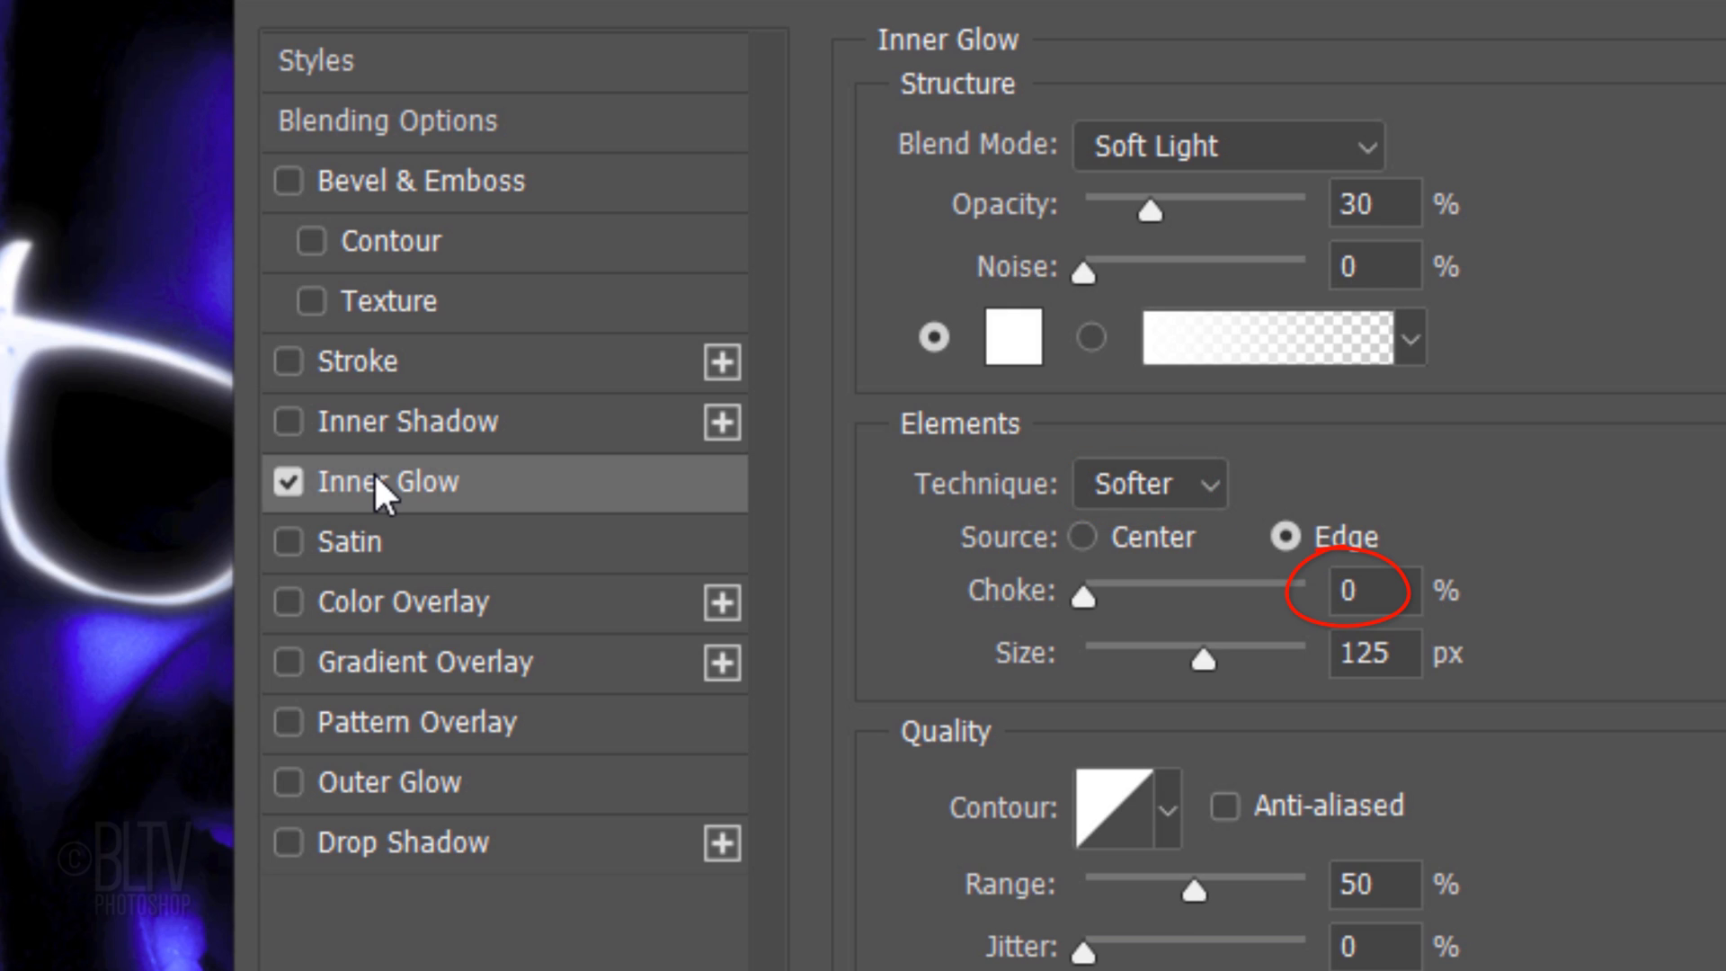
double_click(1376, 653)
type("250")
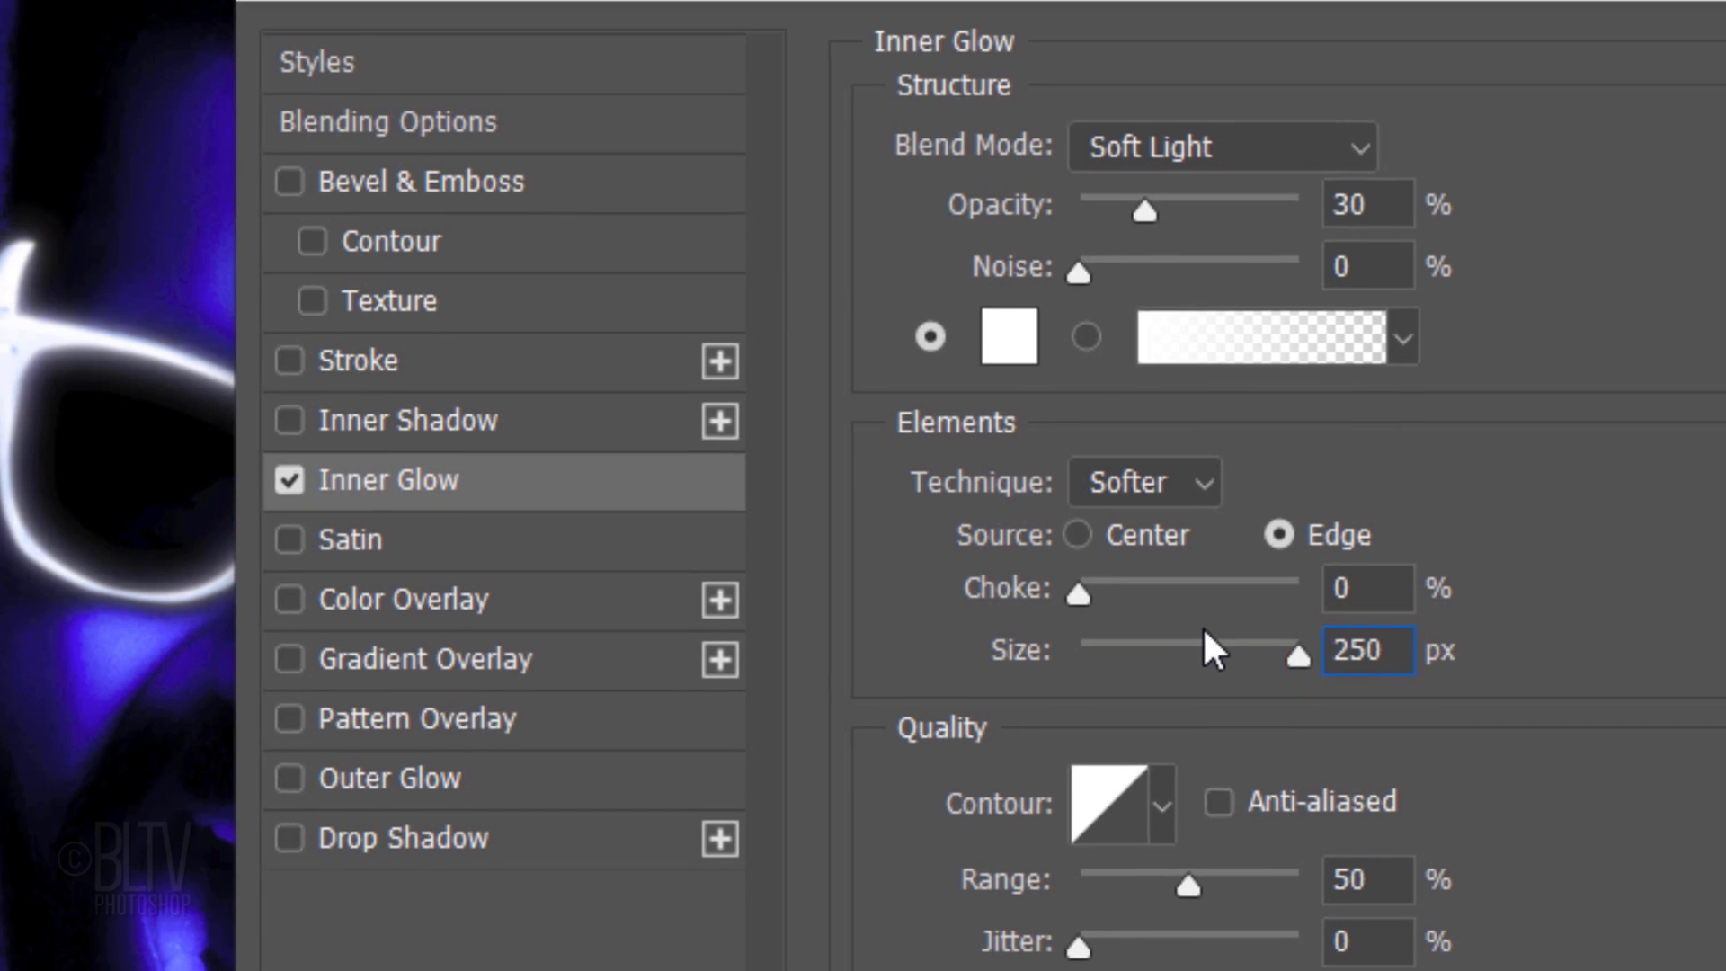